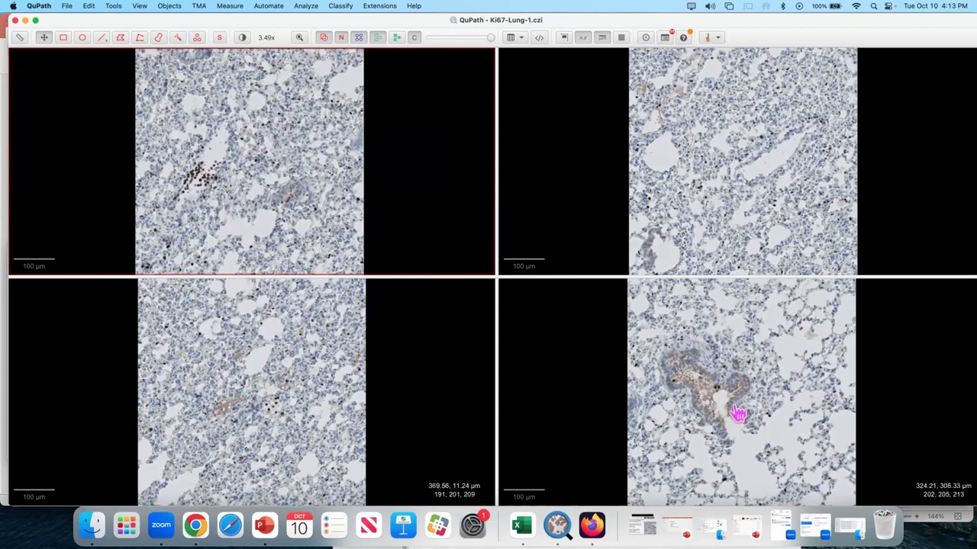
Zoom into the DAB-stained tissue of Ki67-Lung-4 and Ki67-Lung-2.
scroll(705, 399, "up", 10)
left_click(705, 390)
scroll(702, 367, "down", 3)
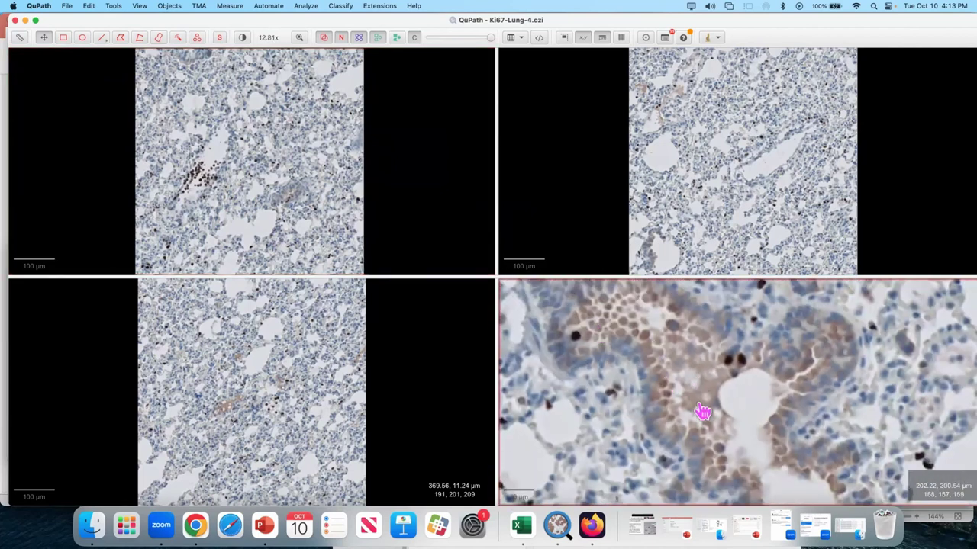
scroll(694, 93, "up", 2)
left_click(694, 93)
scroll(691, 100, "up", 4)
scroll(668, 147, "up", 2)
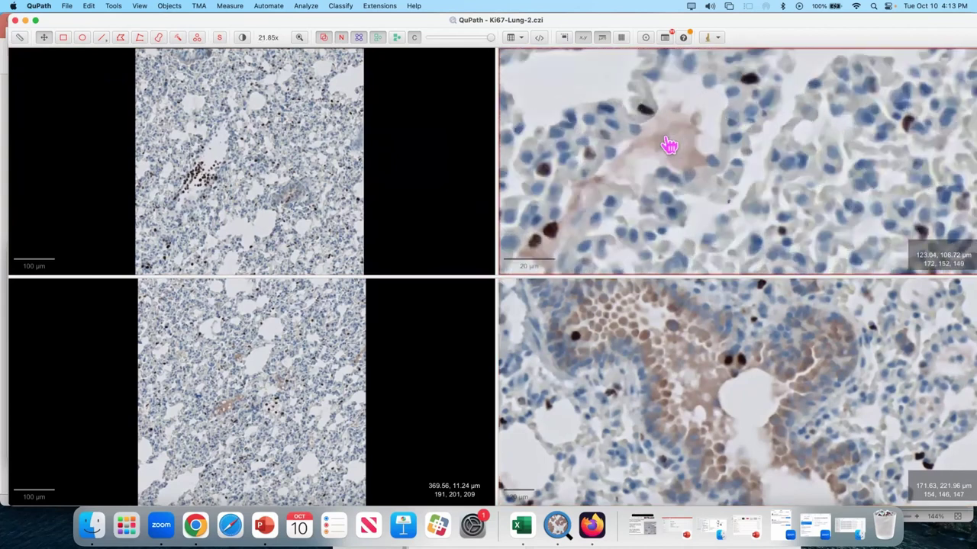
scroll(667, 155, "left", 3)
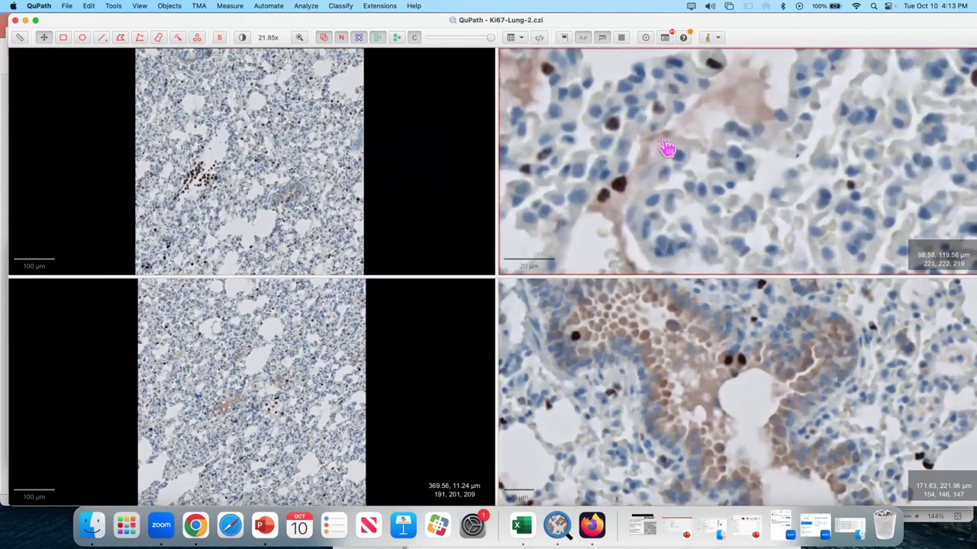
scroll(648, 152, "down", 3)
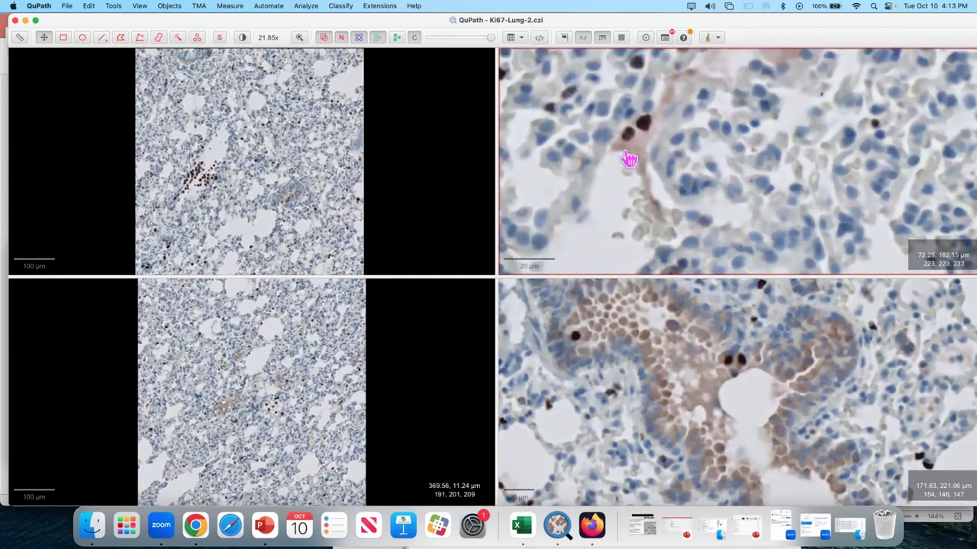
scroll(680, 149, "up", 3)
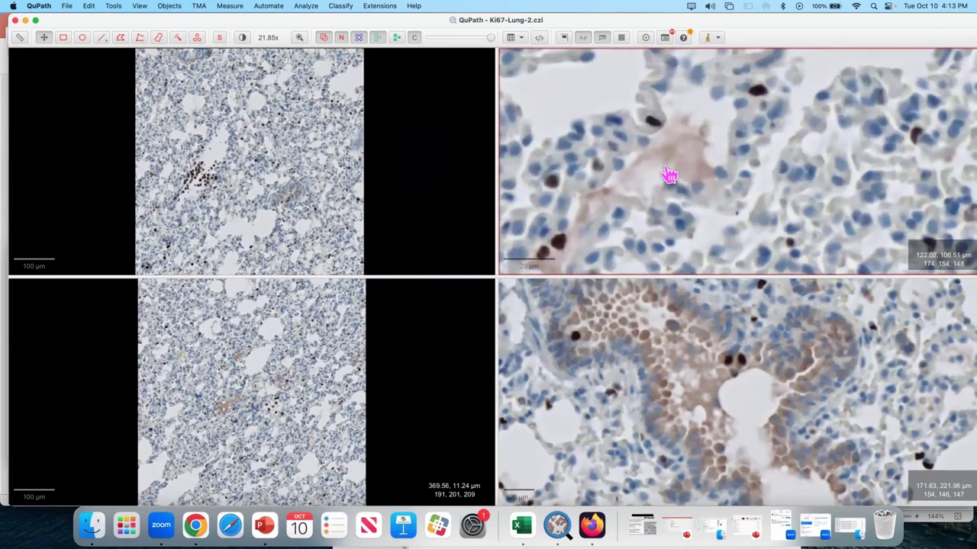
scroll(682, 165, "up", 3)
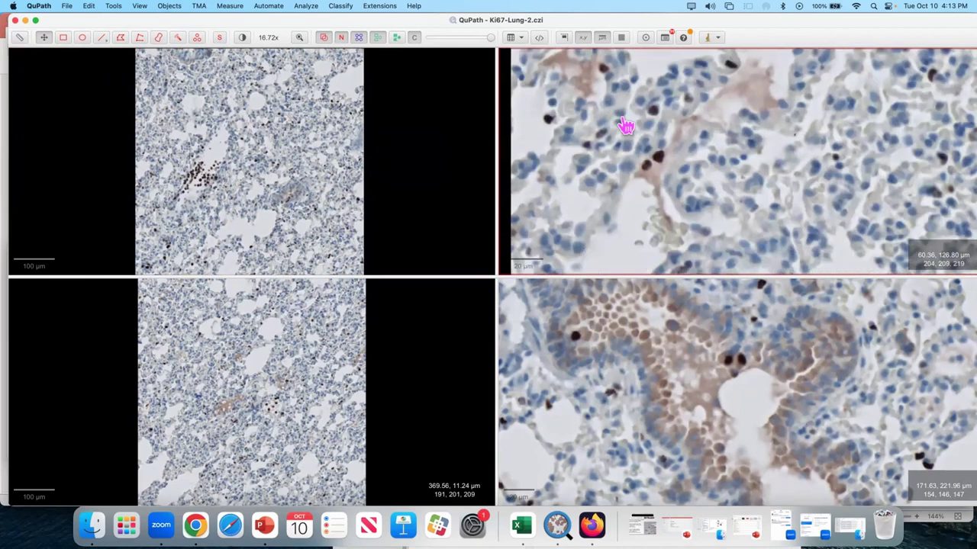
scroll(710, 130, "down", 2)
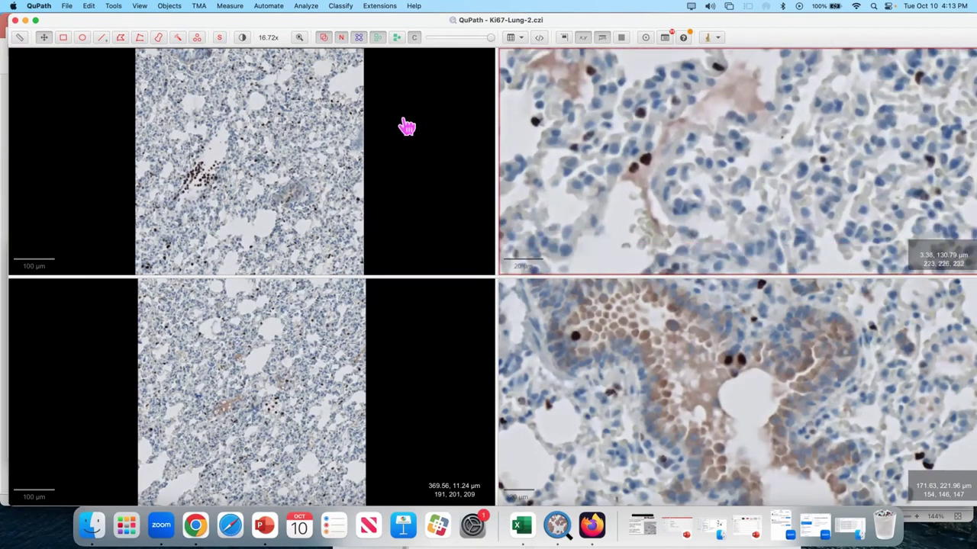
scroll(219, 190, "up", 6)
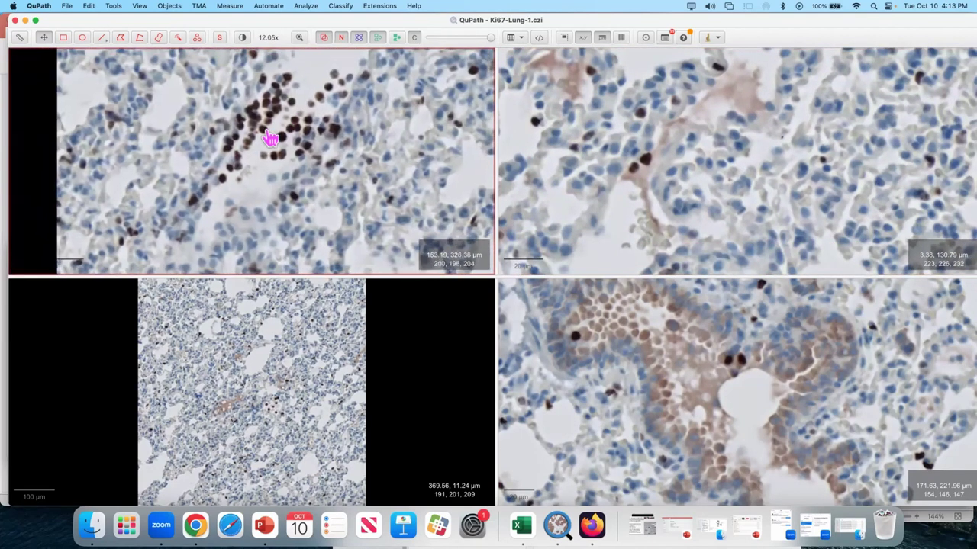
scroll(262, 160, "up", 3)
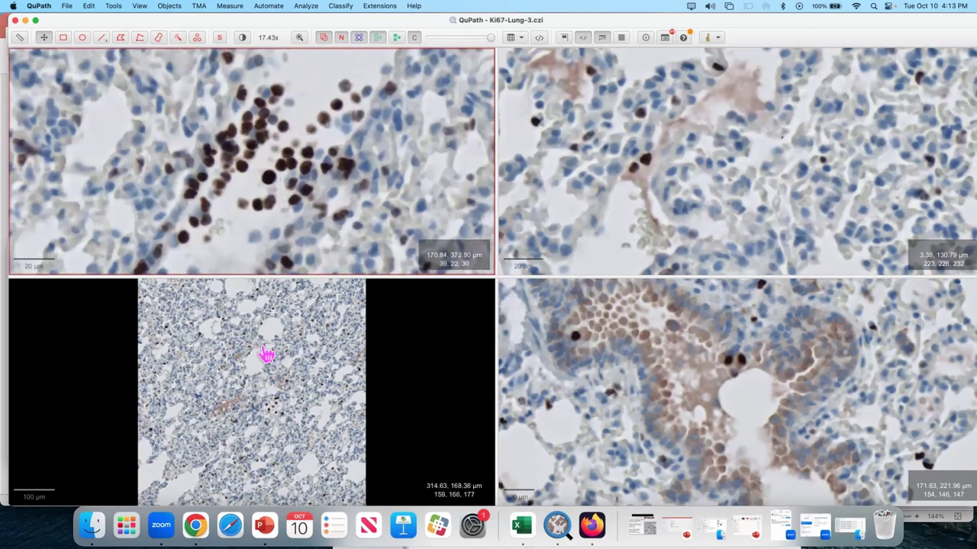
Zoom and pan across the stained regions of Ki67-Lung-3 and Ki67-Lung-1.
left_click(237, 407)
scroll(238, 416, "up", 5)
left_click_drag(240, 425, 247, 356)
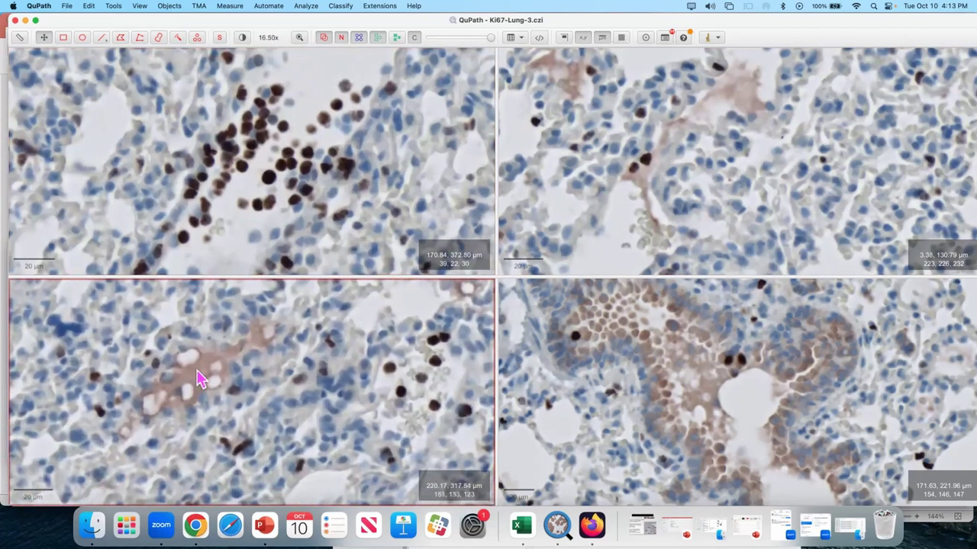
scroll(229, 378, "right", 5)
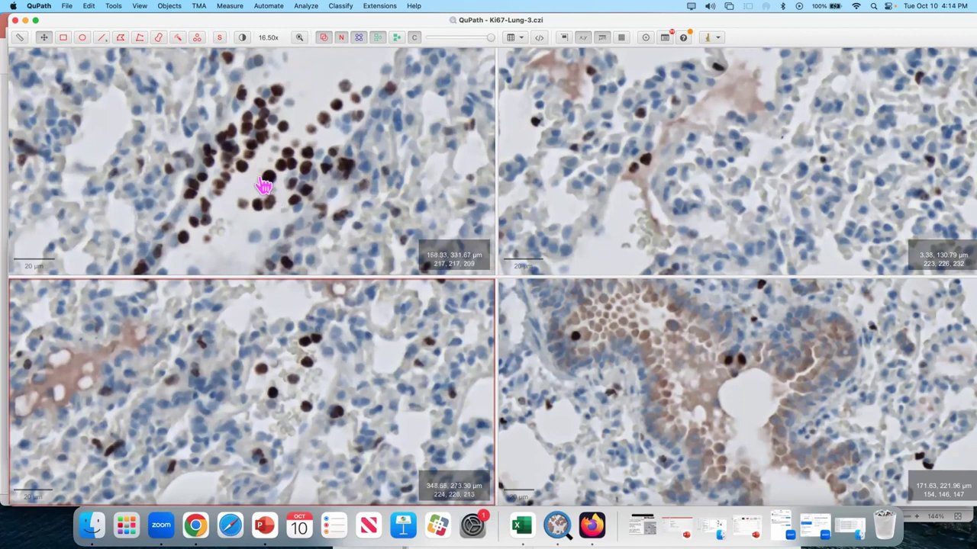
scroll(266, 190, "down", 3)
left_click(244, 196)
scroll(263, 162, "right", 3)
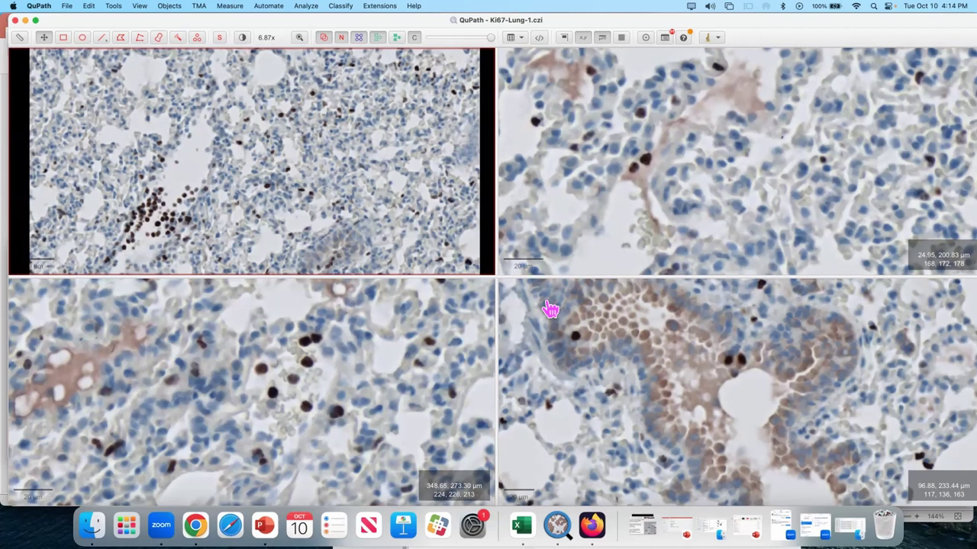
Close the Ki67-Lung-4, Ki67-Lung-2 and Ki67-Lung-3 viewers, saving each image.
right_click(643, 367)
mouse_move(652, 371)
mouse_move(711, 375)
left_click(721, 414)
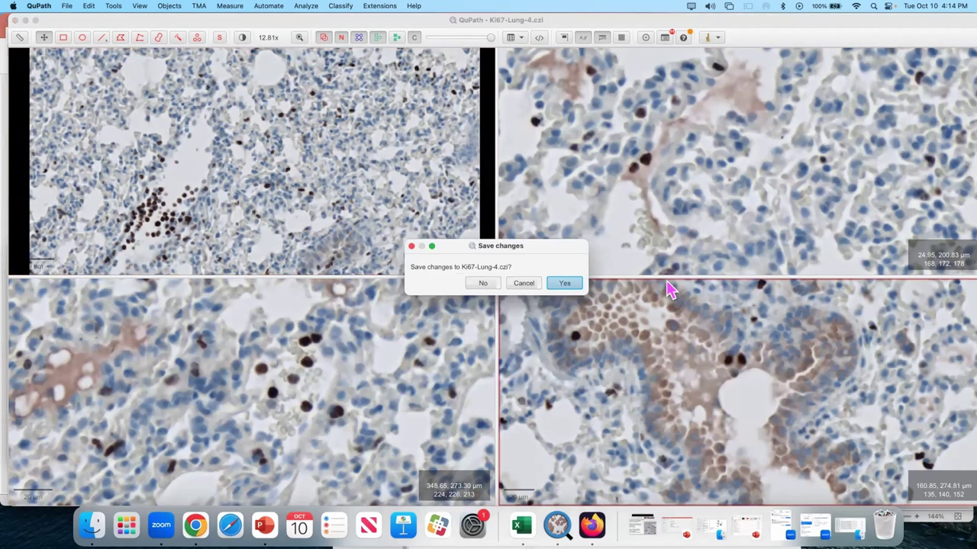
left_click(564, 283)
right_click(617, 218)
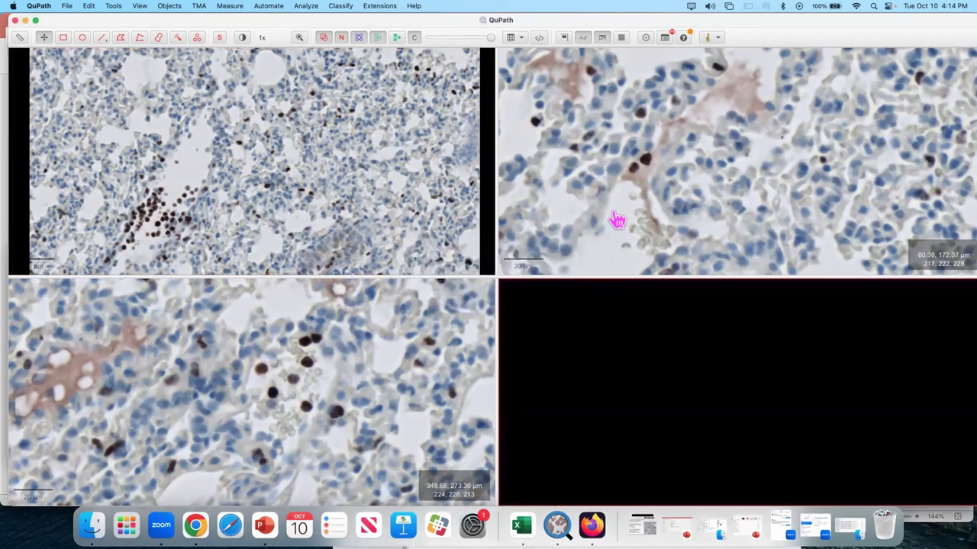
mouse_move(632, 221)
left_click(711, 263)
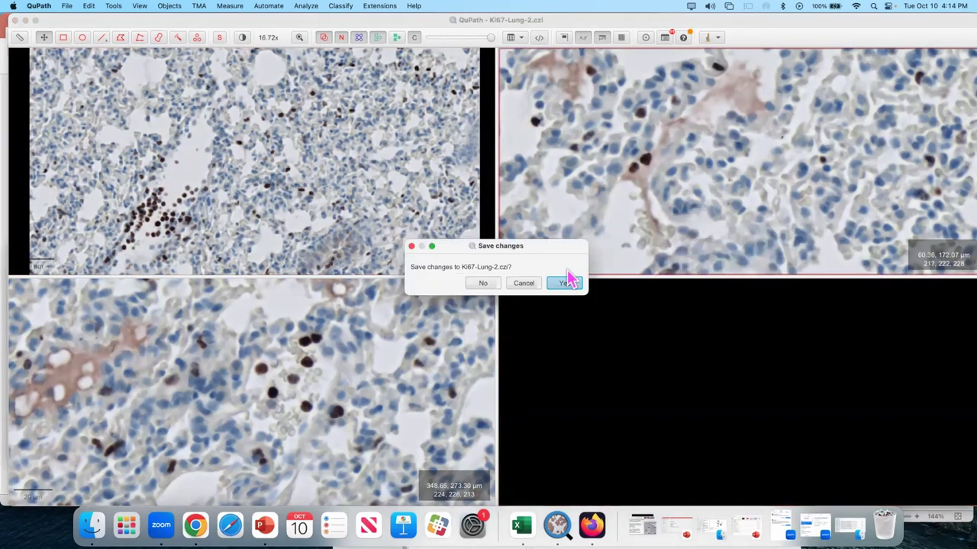
left_click(562, 286)
right_click(416, 328)
mouse_move(438, 332)
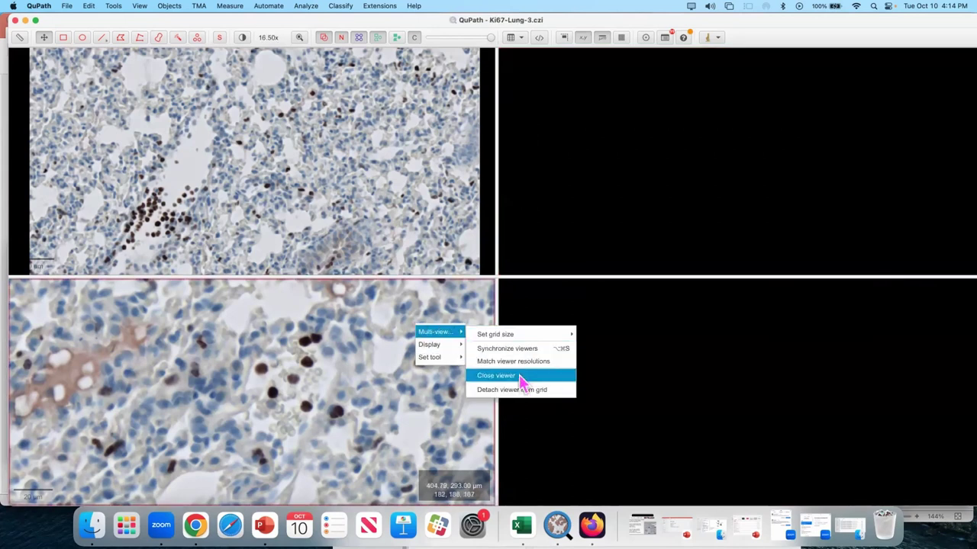
left_click(503, 376)
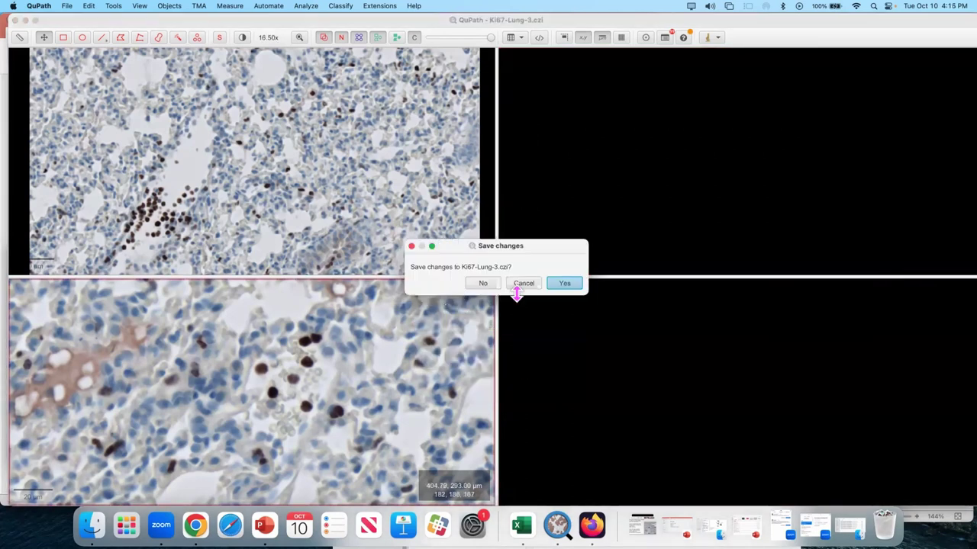
left_click(563, 285)
Set the multi-view grid to 1 x 1 so Ki67-Lung-1 fills the window.
right_click(559, 238)
mouse_move(576, 242)
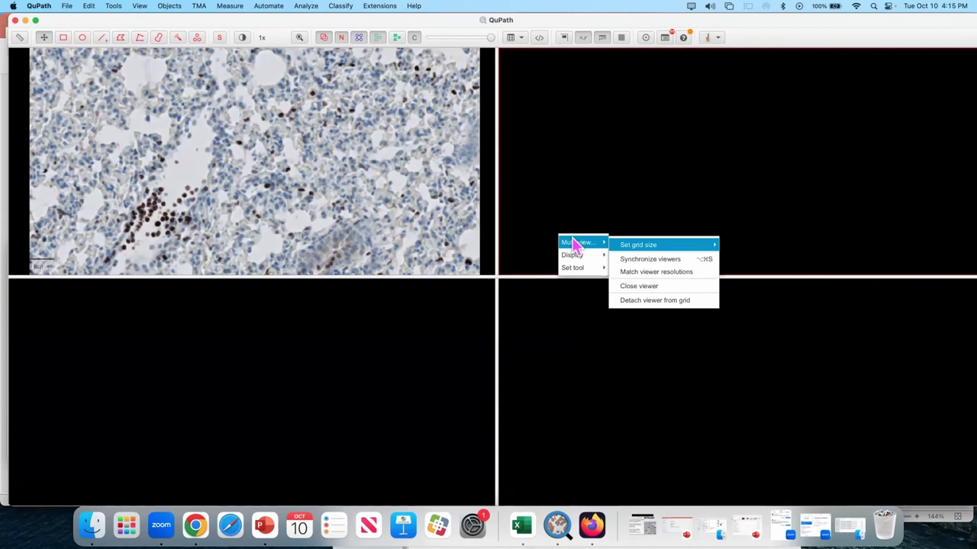
mouse_move(647, 249)
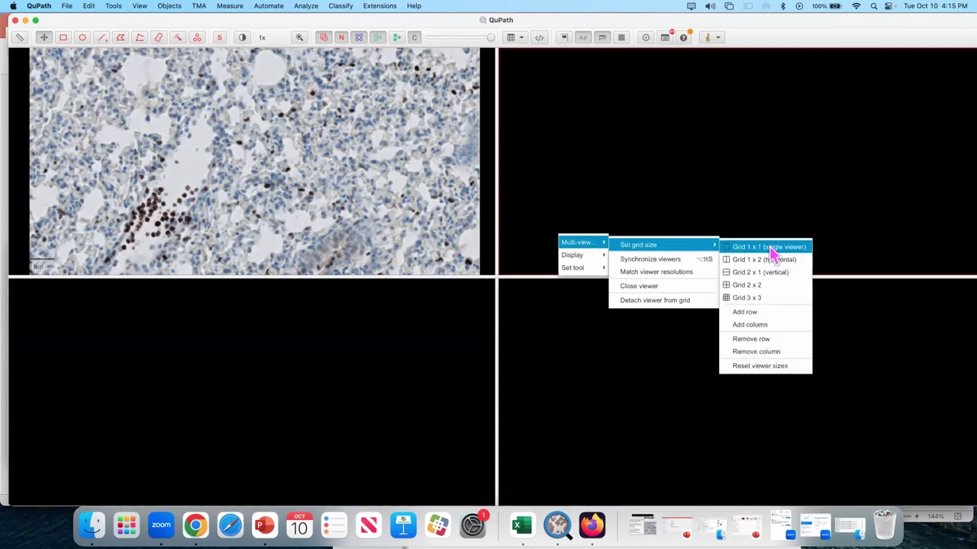
left_click(451, 212)
right_click(409, 193)
mouse_move(427, 197)
mouse_move(496, 200)
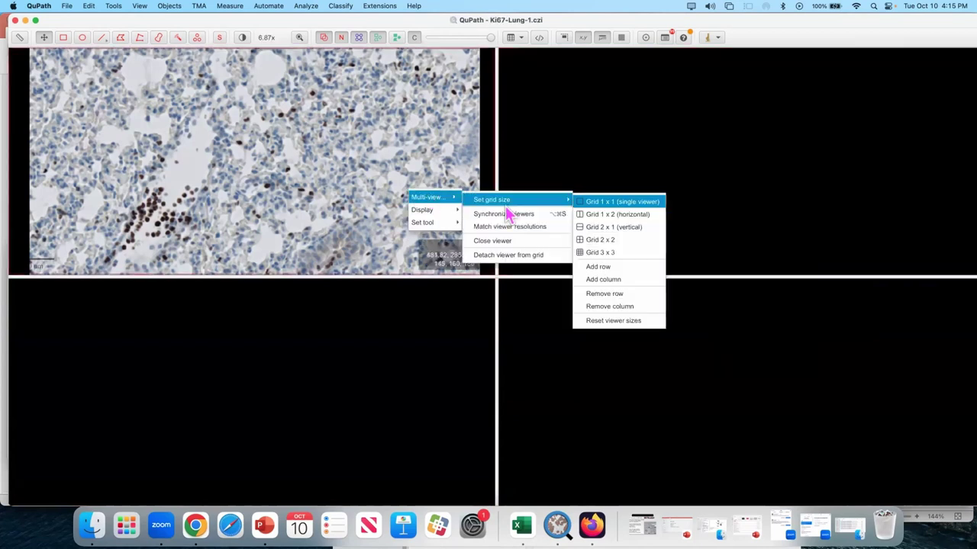
left_click(592, 203)
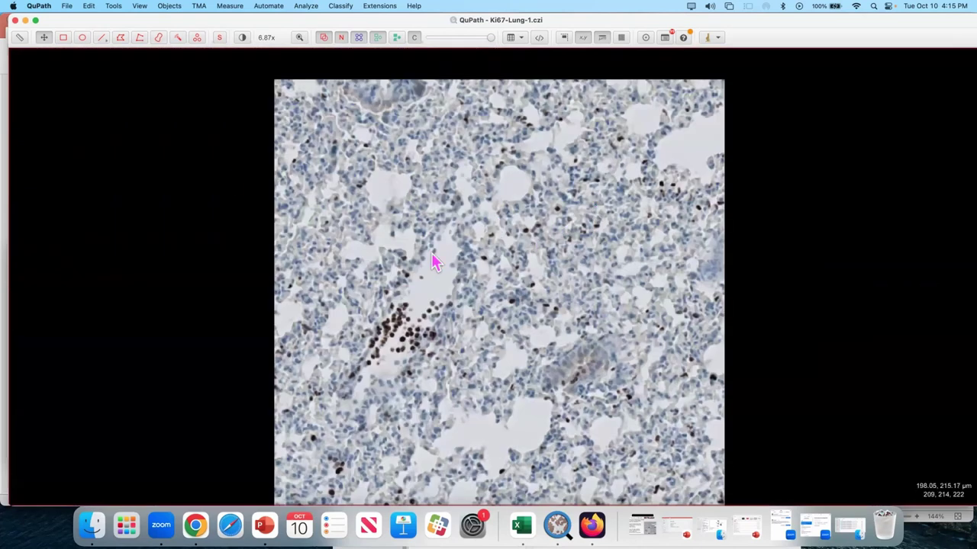
Zoom into Ki67-Lung-1, view the hematoxylin channel, then return to full colour.
left_click_drag(432, 259, 431, 220)
scroll(423, 229, "up", 10)
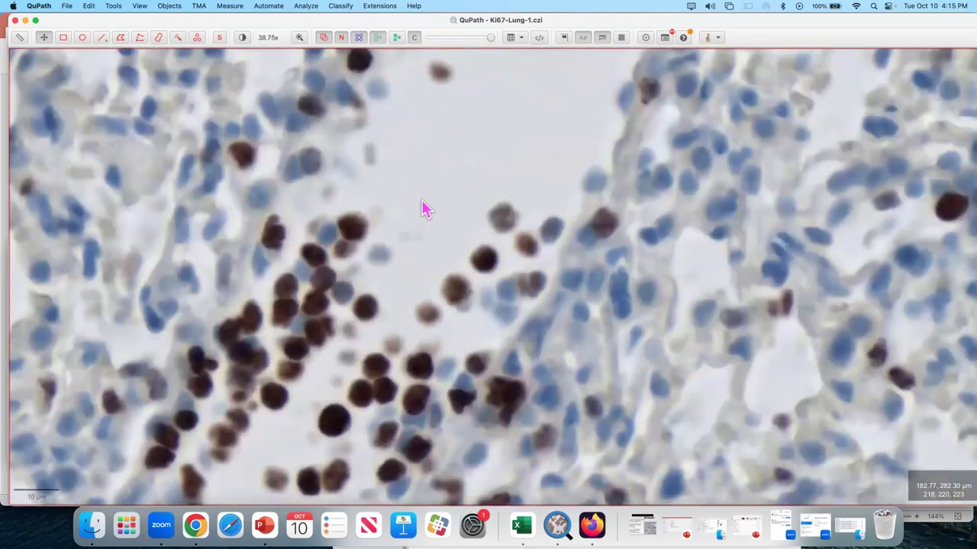
scroll(397, 229, "up", 2)
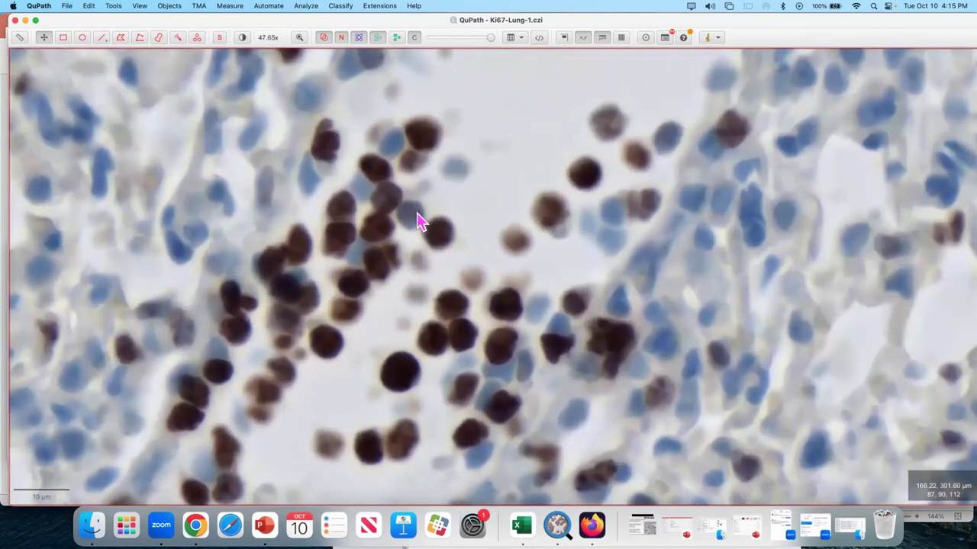
key("2")
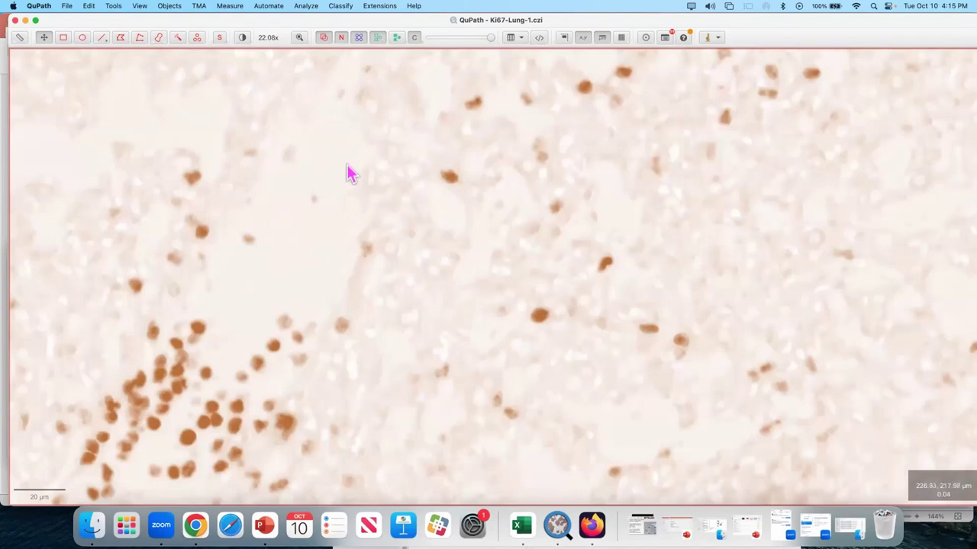
scroll(352, 164, "left", 5)
scroll(352, 163, "down", 4)
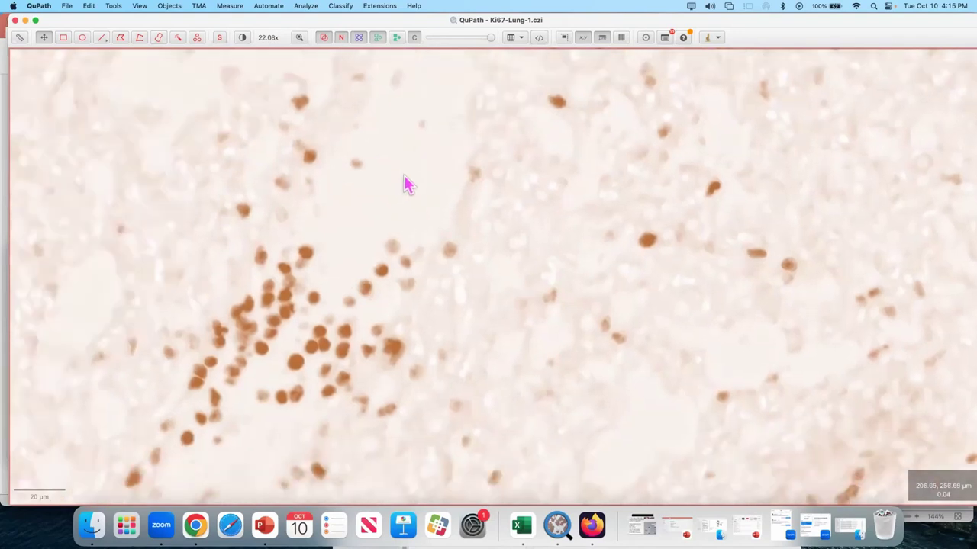
key("1")
Draw a rectangle annotation around the cluster of brown-stained nuclei.
left_click_drag(408, 205, 454, 212)
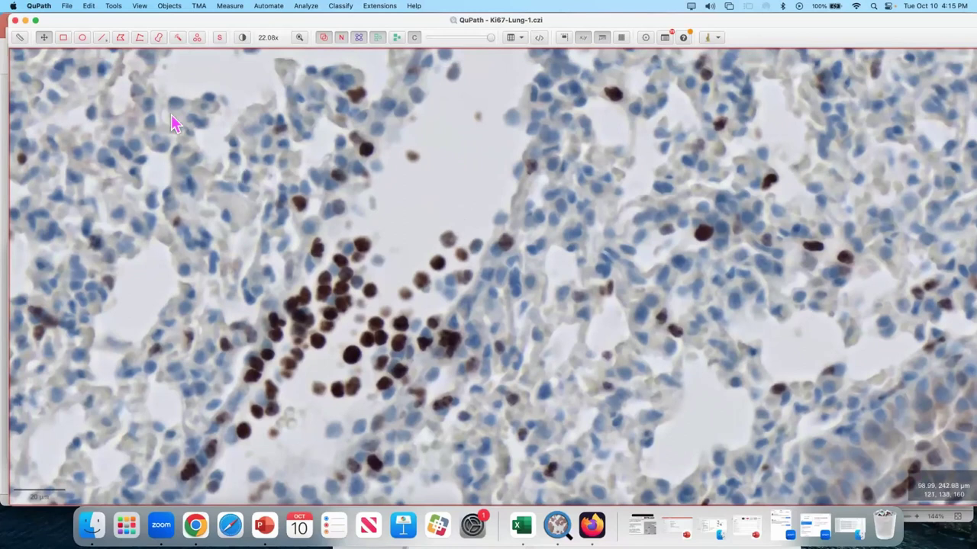
left_click(63, 38)
mouse_move(496, 146)
left_mouse_down()
mouse_move(366, 299)
mouse_move(305, 341)
mouse_move(275, 333)
mouse_move(260, 372)
left_mouse_up()
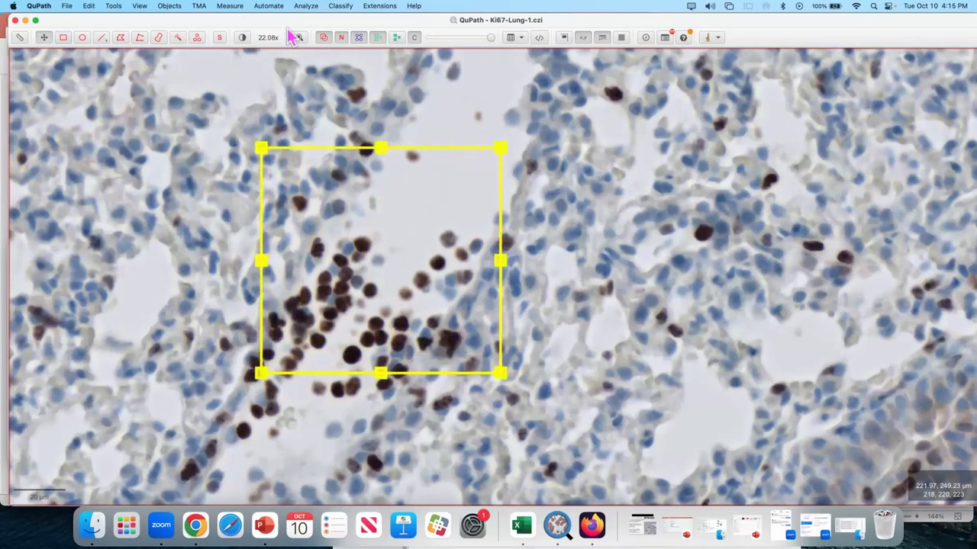
Start estimating stain vectors from the rectangle and open the visual stain editor.
left_click(303, 7)
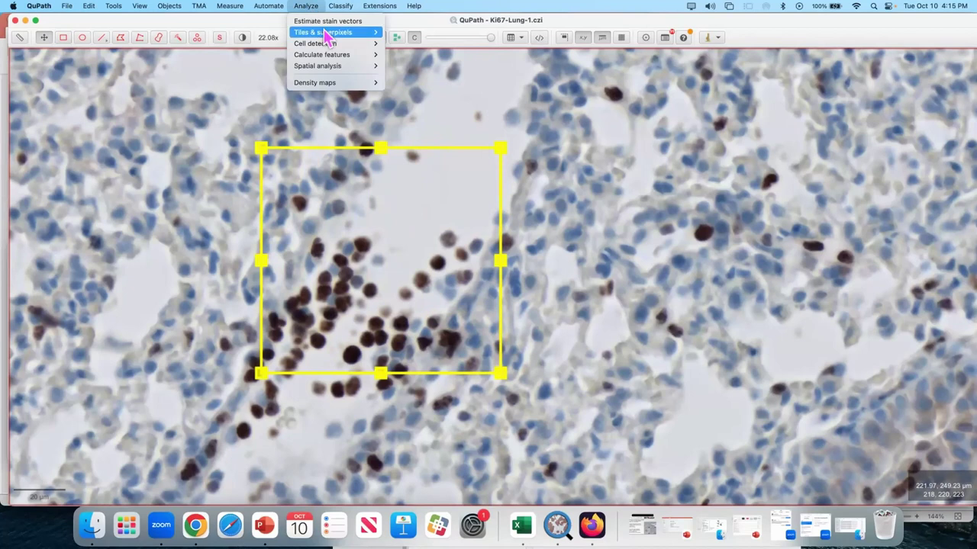
left_click(338, 20)
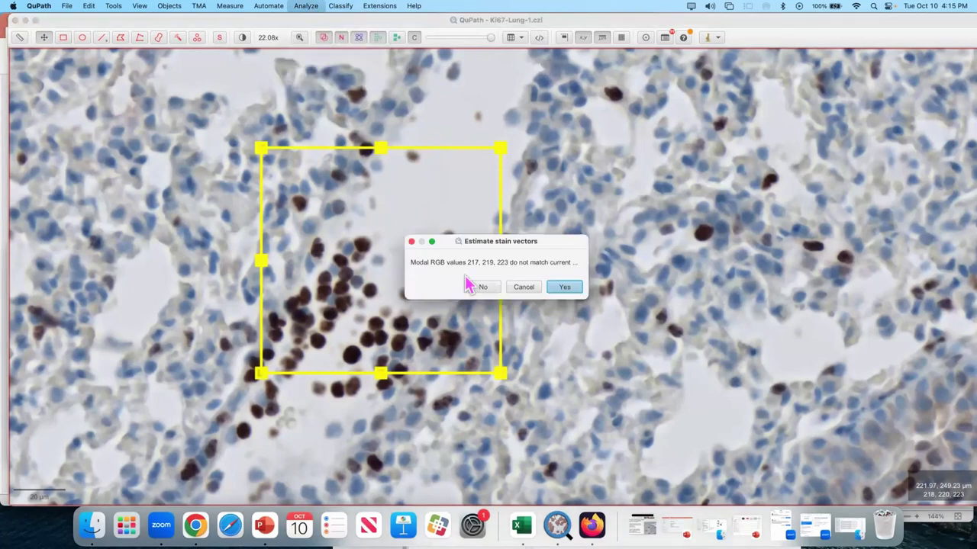
left_click_drag(492, 241, 454, 129)
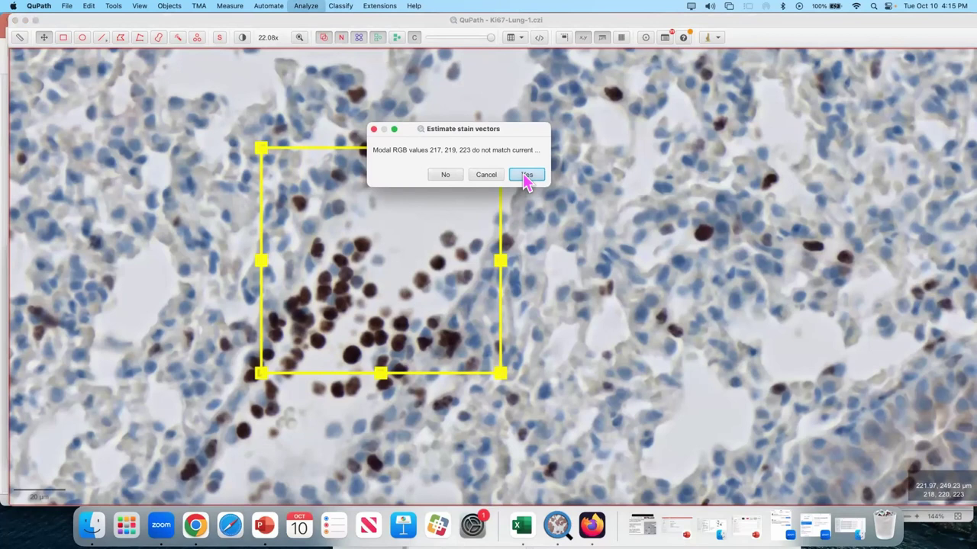
left_click(527, 177)
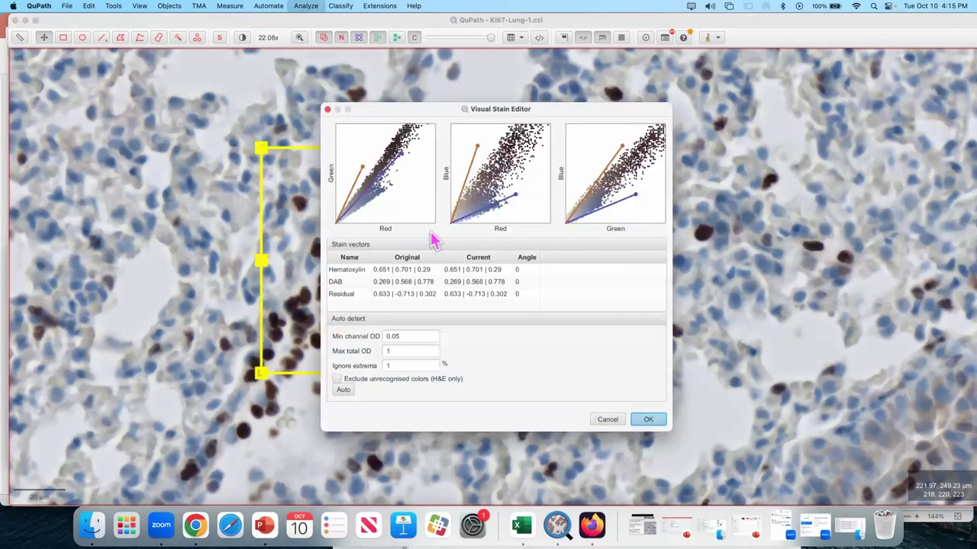
Set Max total OD 2 and Ignore extrema 2, auto-estimate, and save as 'H-DAB My fav stain vectors'.
left_click(392, 352)
type("2")
double_click(398, 352)
double_click(389, 366)
type("2")
left_click(344, 390)
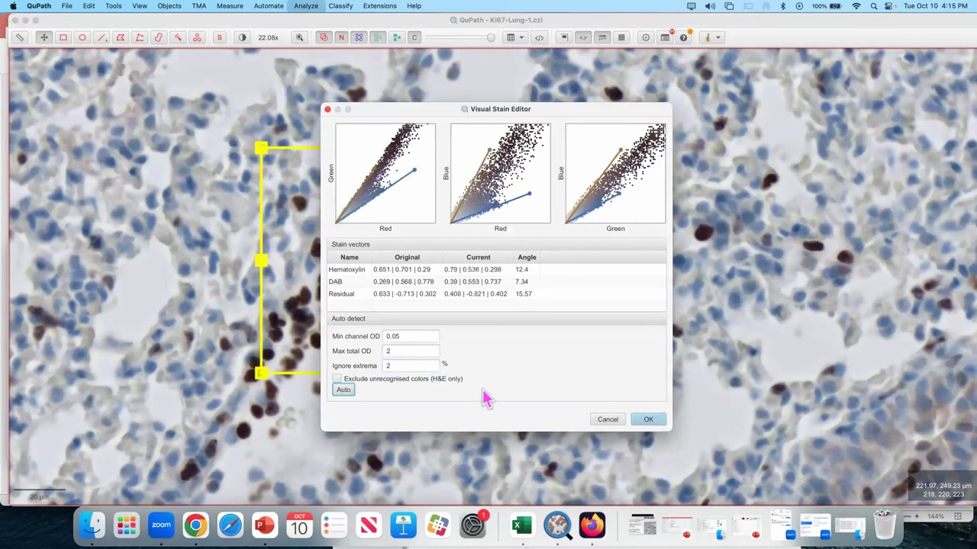
left_click(647, 419)
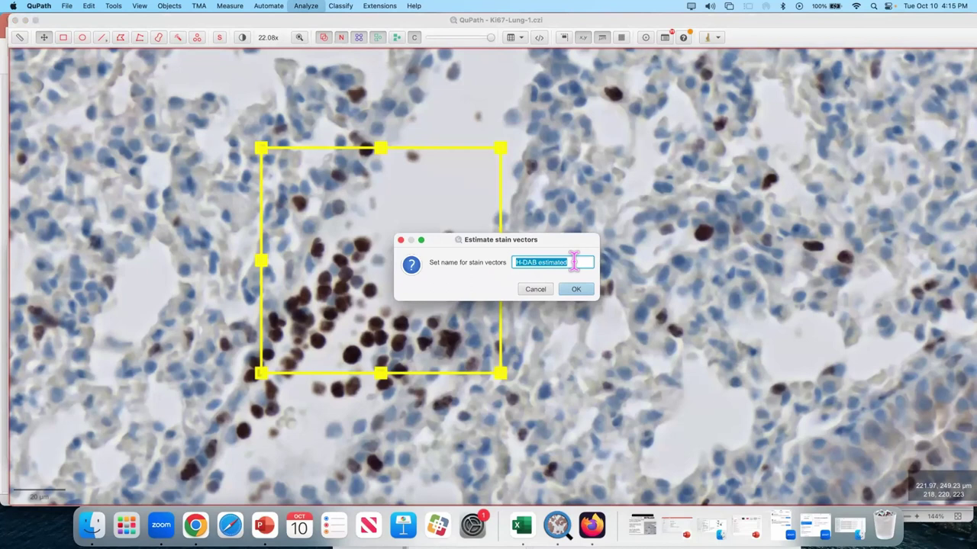
left_click_drag(572, 262, 538, 263)
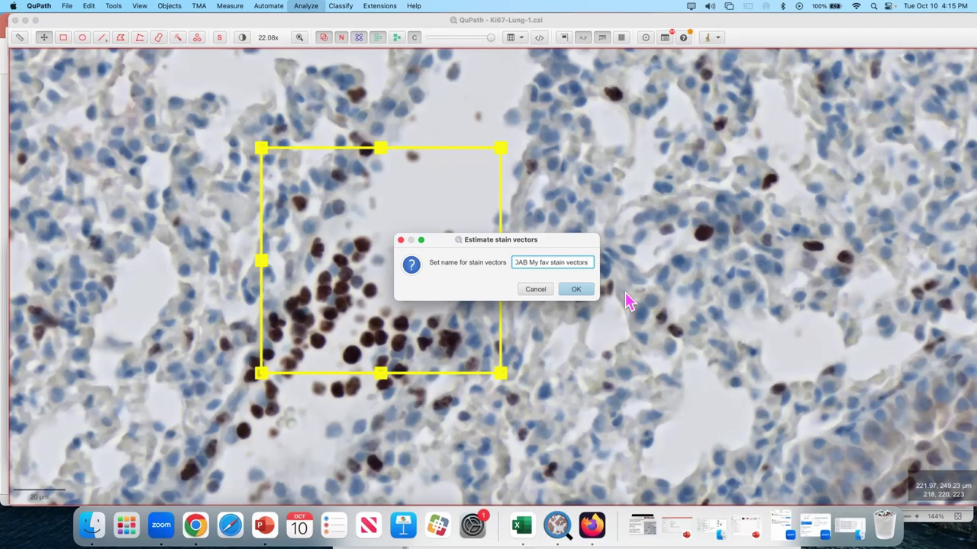
left_click(582, 291)
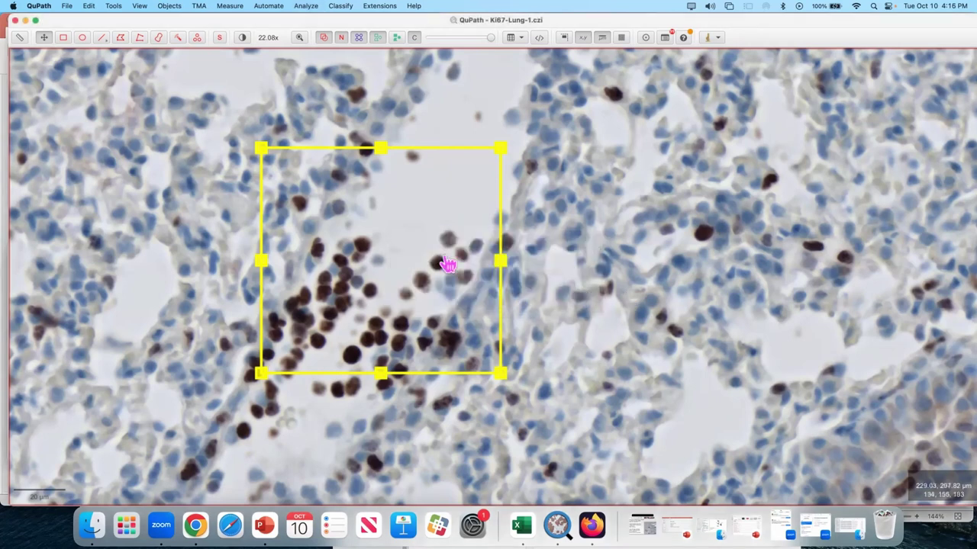
Show and widen the analysis pane, then view the hematoxylin and DAB channels.
left_click(173, 7)
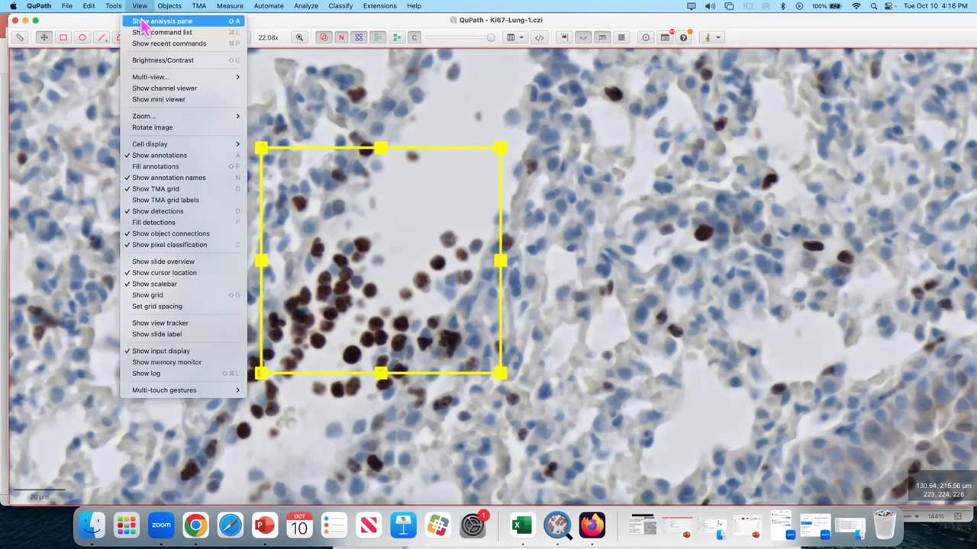
left_click(142, 23)
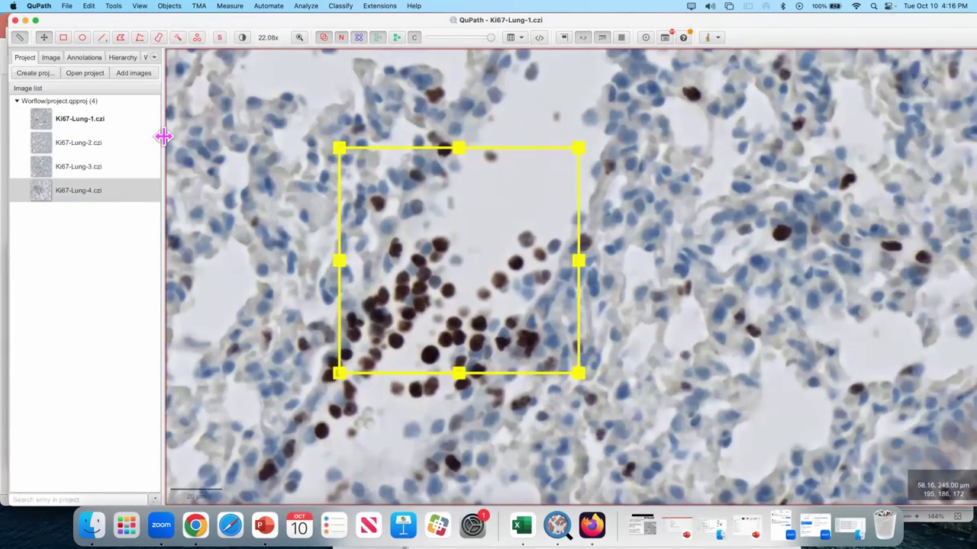
left_click_drag(163, 137, 206, 135)
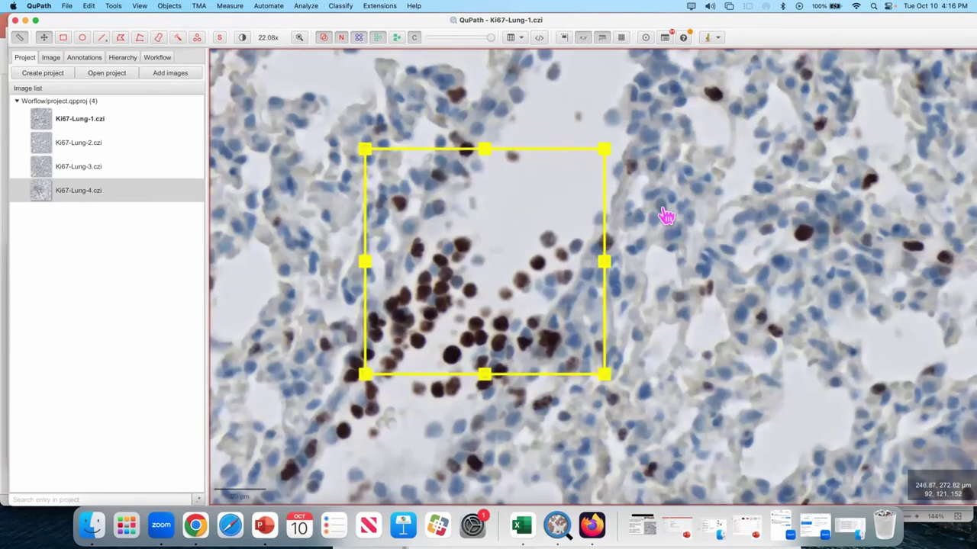
key("2")
key("3")
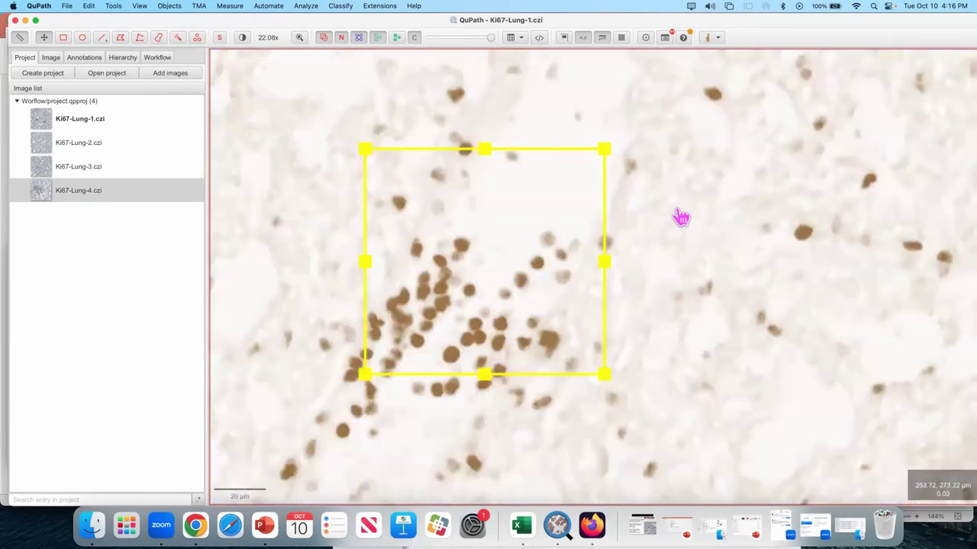
Shrink the rectangle onto blank slide and set the background from it (217 219 223).
scroll(679, 217, "down", 3)
left_click_drag(682, 218, 572, 264)
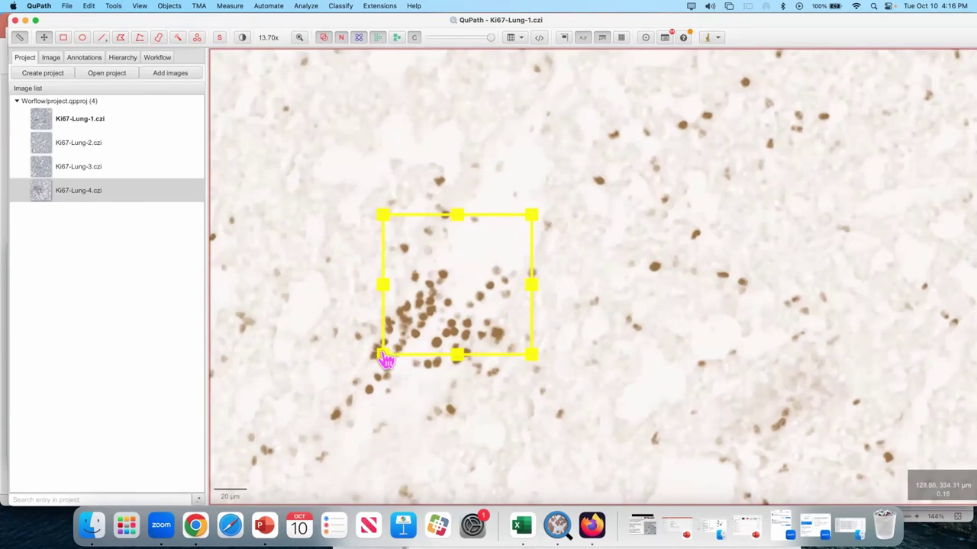
left_click_drag(384, 356, 497, 251)
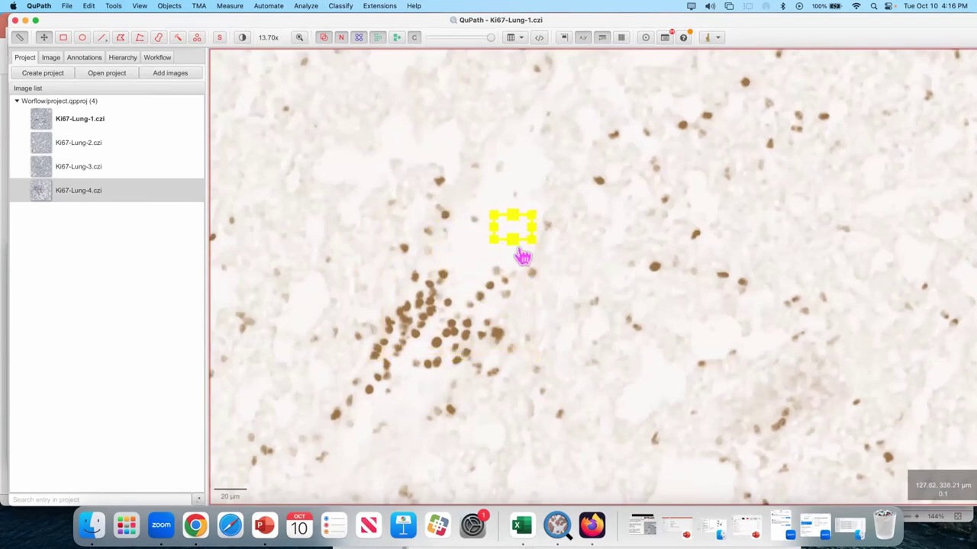
scroll(519, 253, "up", 5)
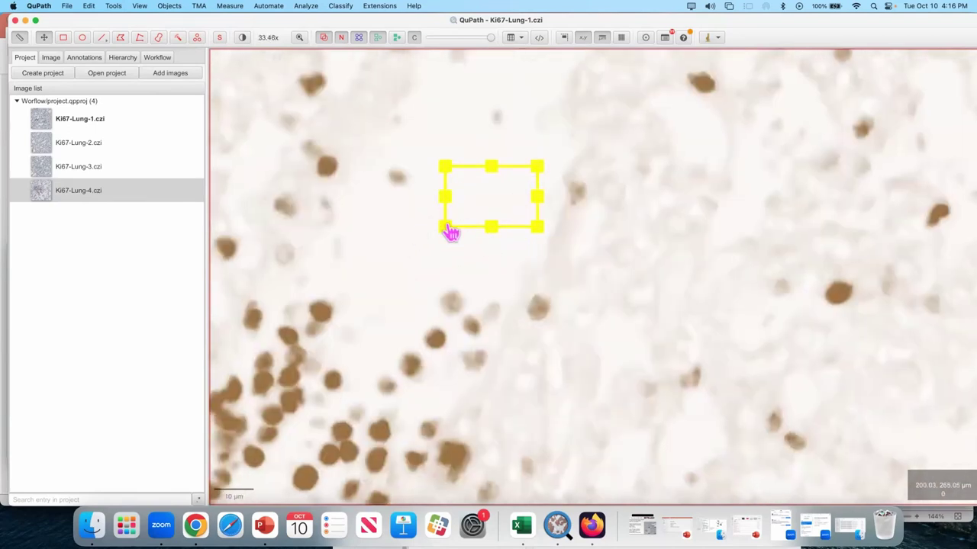
left_click_drag(448, 224, 470, 213)
left_click(51, 58)
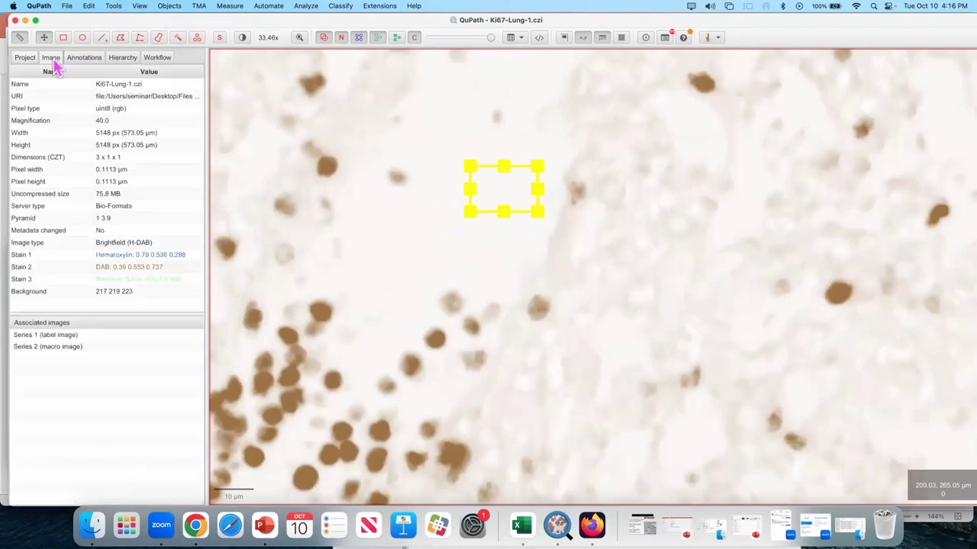
double_click(115, 293)
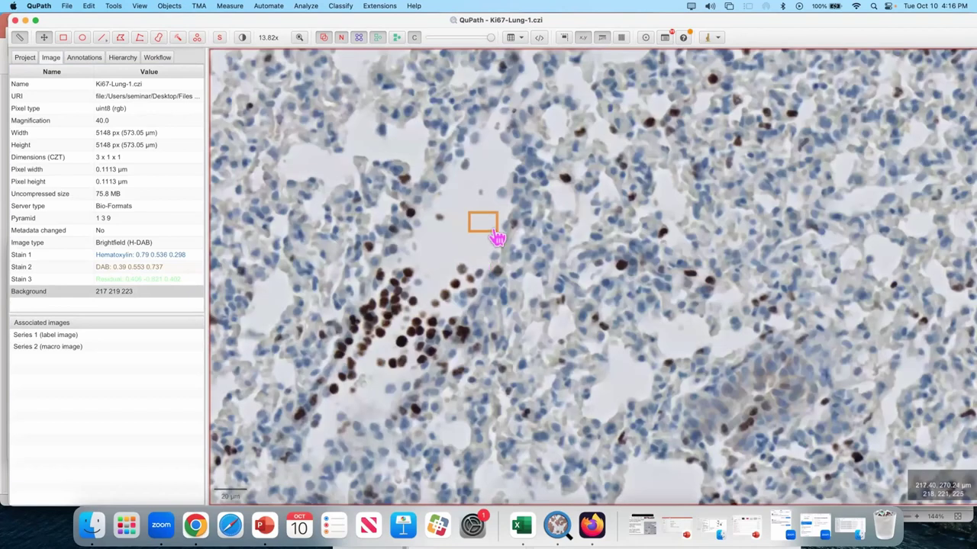
left_click_drag(492, 228, 497, 233)
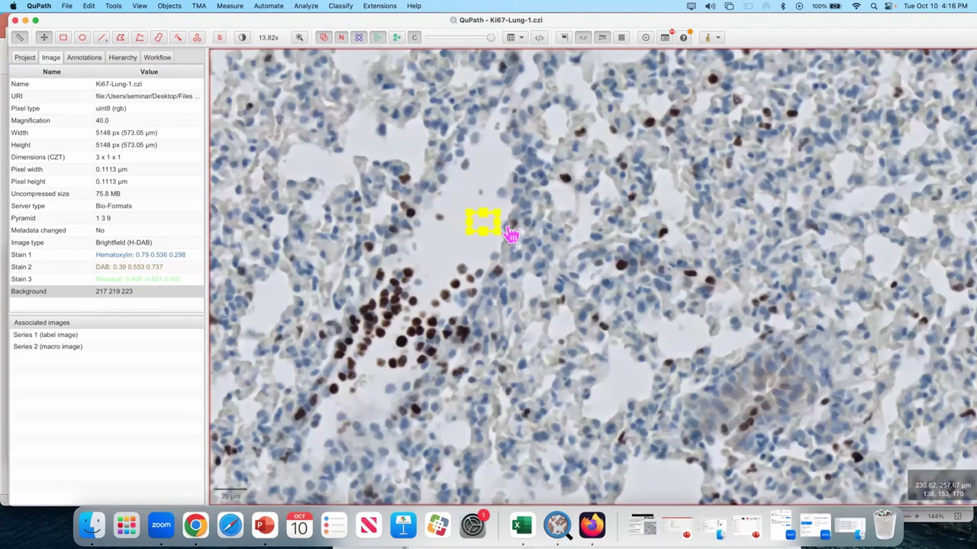
Compare the Set color deconvolution stains entries in Command history to confirm the custom vectors.
left_click(158, 58)
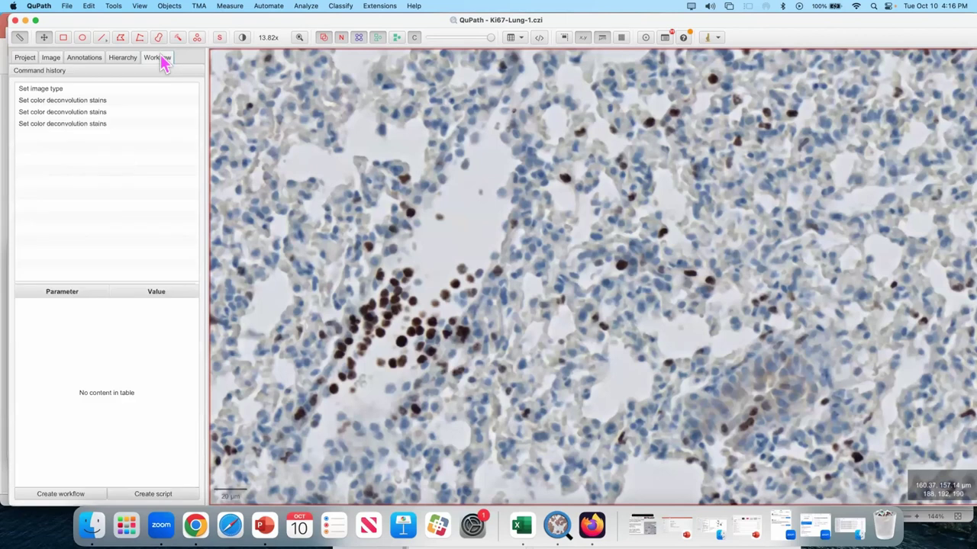
left_click(66, 90)
left_click(68, 103)
left_click(76, 113)
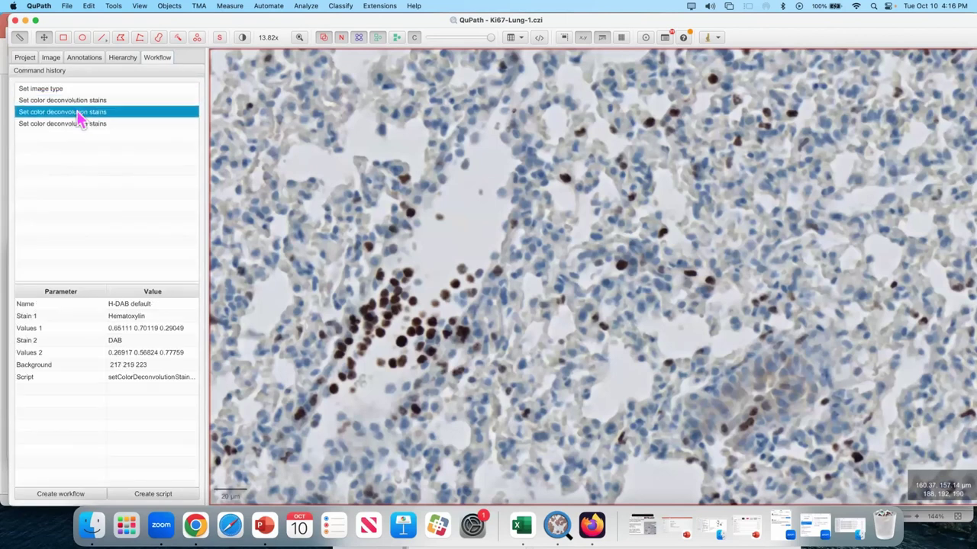
left_click(81, 125)
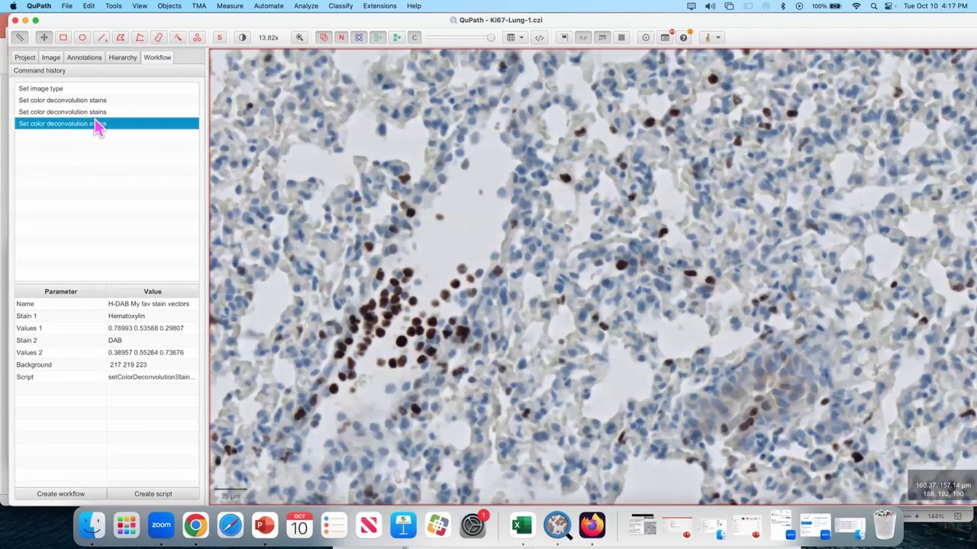
mouse_move(435, 246)
left_mouse_down()
mouse_move(489, 251)
mouse_move(460, 263)
mouse_move(504, 280)
mouse_move(430, 246)
mouse_move(508, 286)
mouse_move(444, 260)
left_mouse_up()
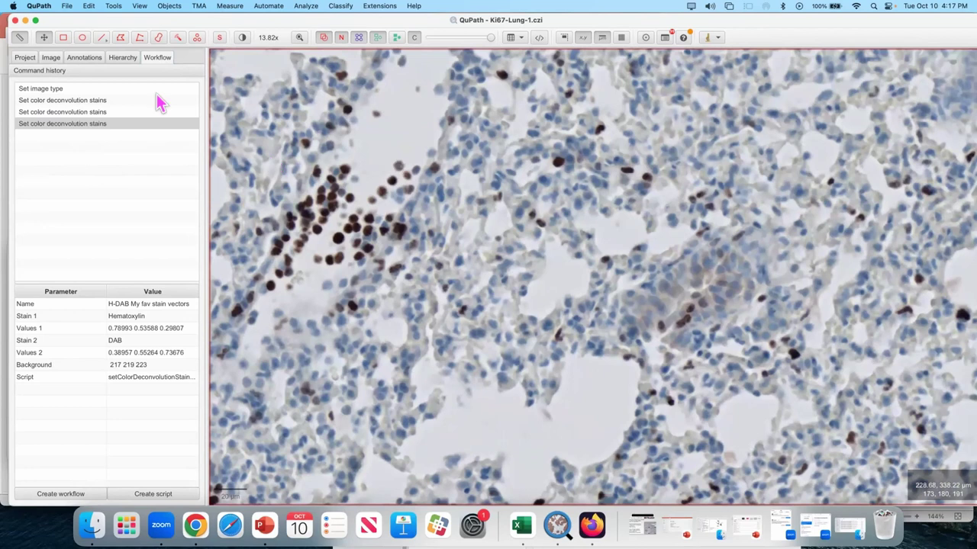
left_click(63, 38)
Draw a large tissue rectangle and run positive cell detection with 1+, 2+, 3+ thresholds 0.2, 0.4, 0.6.
left_click_drag(344, 122, 492, 221)
mouse_move(605, 275)
left_mouse_down()
mouse_move(819, 361)
mouse_move(818, 435)
left_mouse_up()
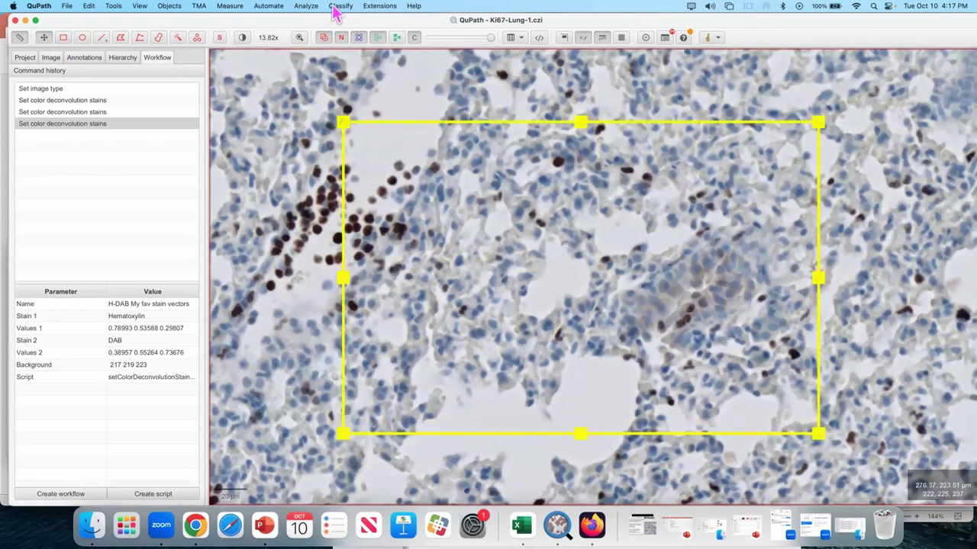
left_click(309, 7)
mouse_move(332, 46)
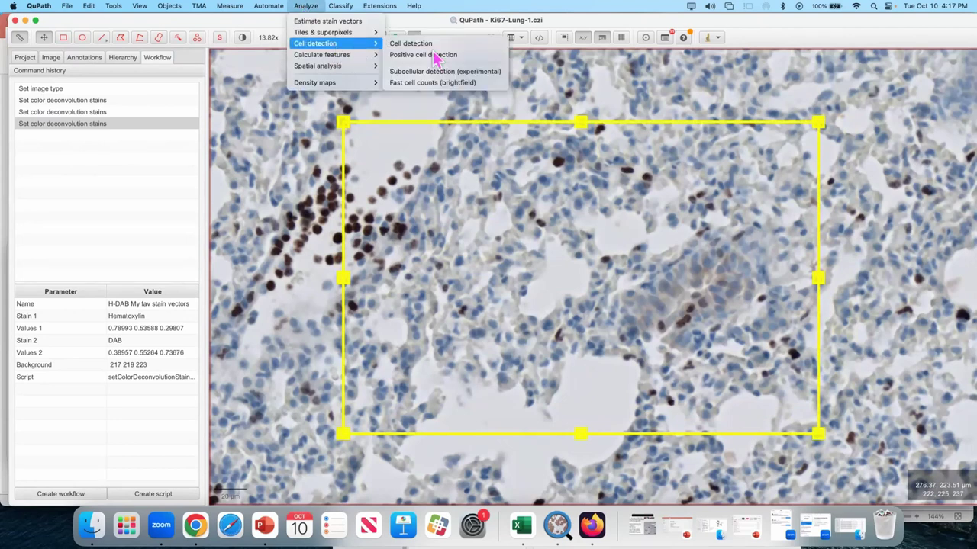
left_click(449, 58)
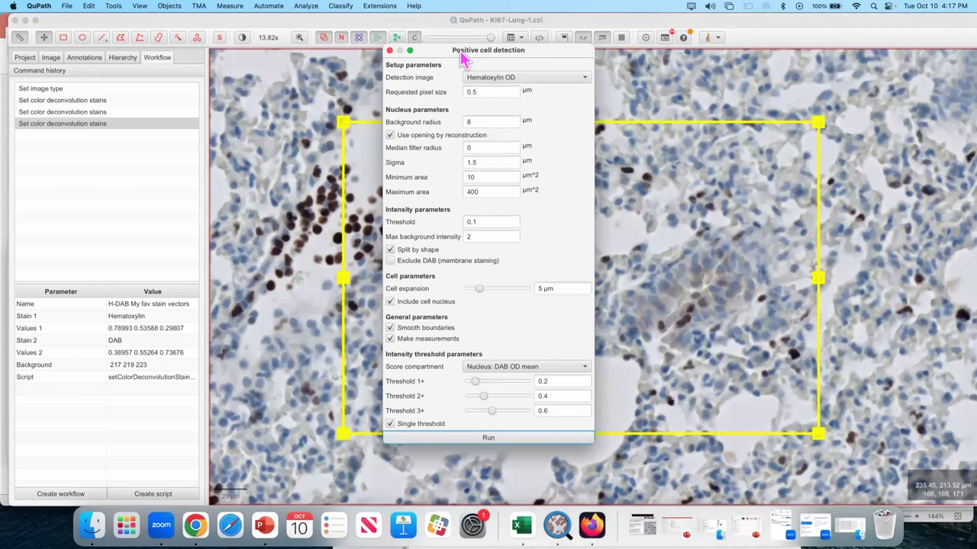
left_click_drag(461, 51, 165, 70)
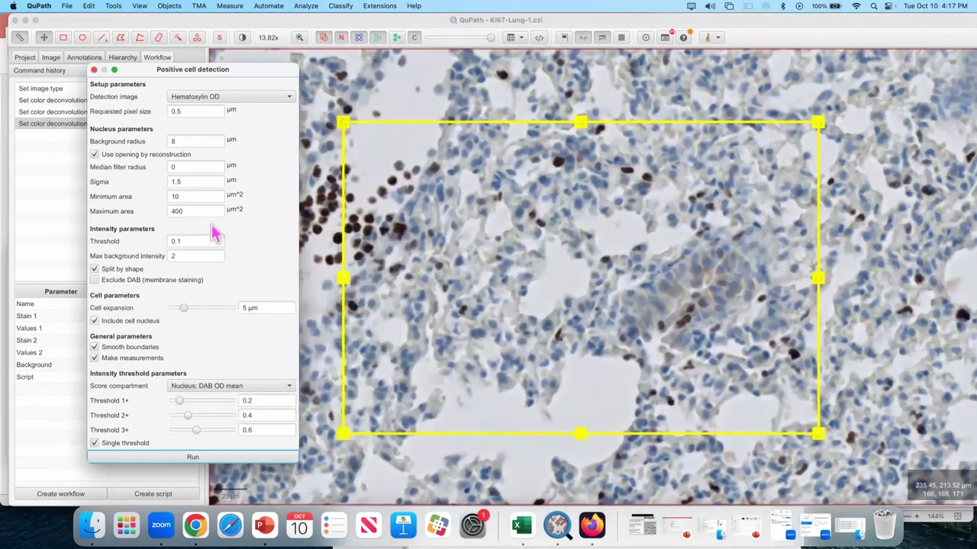
left_click(118, 444)
left_click(201, 456)
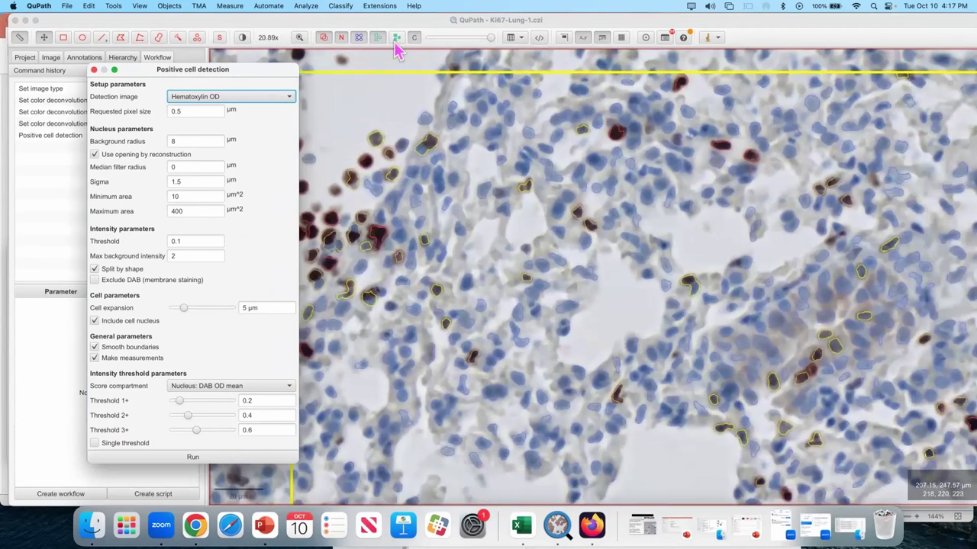
Toggle the detections between filled and outline display and inspect the scored cells.
left_click(468, 175)
key("f")
scroll(484, 175, "down", 1)
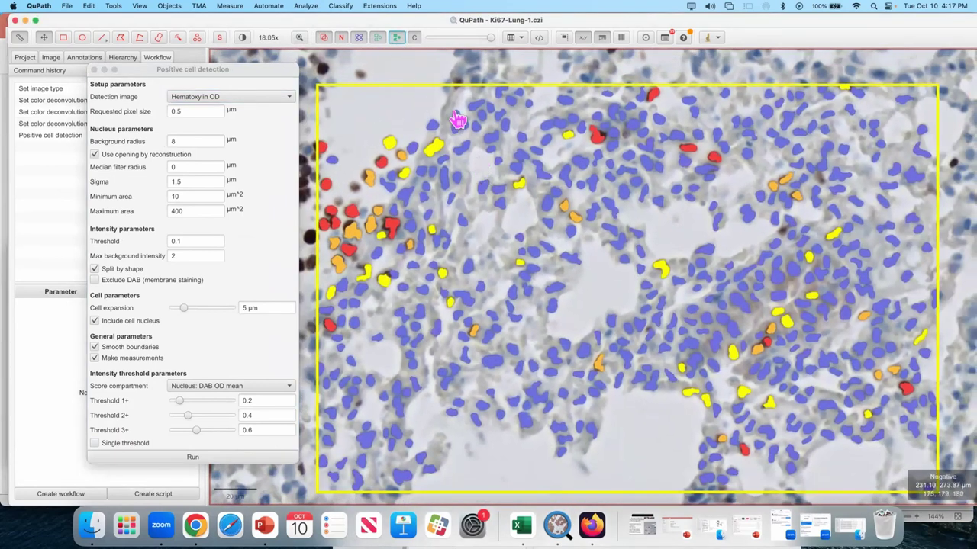
left_click(397, 39)
left_click(398, 38)
left_click(398, 38)
left_click(398, 38)
left_click(397, 39)
left_click(397, 38)
left_click(397, 38)
left_click(397, 38)
left_click(398, 38)
left_click(397, 38)
left_click(397, 38)
left_click(398, 38)
left_click(397, 39)
left_click(397, 38)
left_click(398, 38)
left_click(398, 38)
left_click(398, 39)
scroll(870, 163, "up", 6)
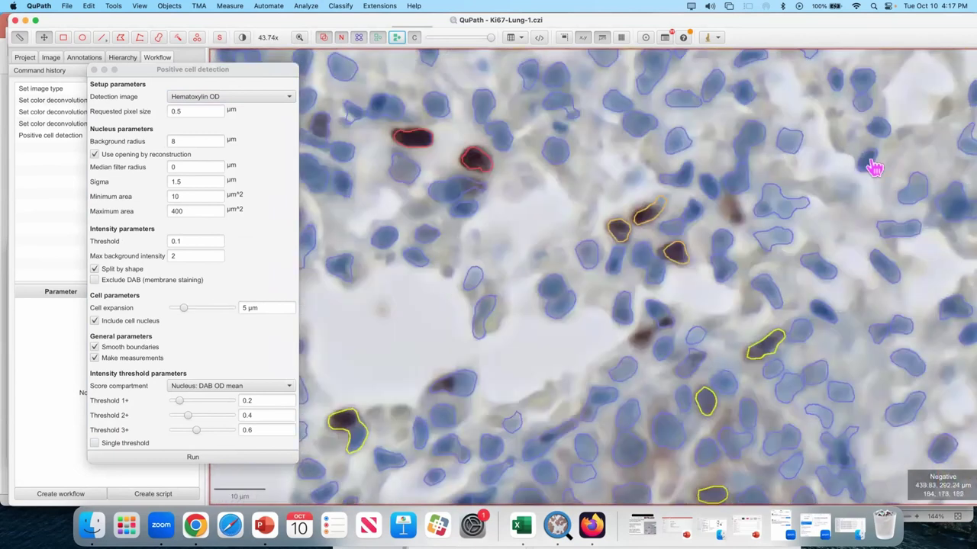
left_click_drag(835, 168, 726, 184)
left_click_drag(672, 146, 669, 206)
left_click_drag(554, 150, 593, 211)
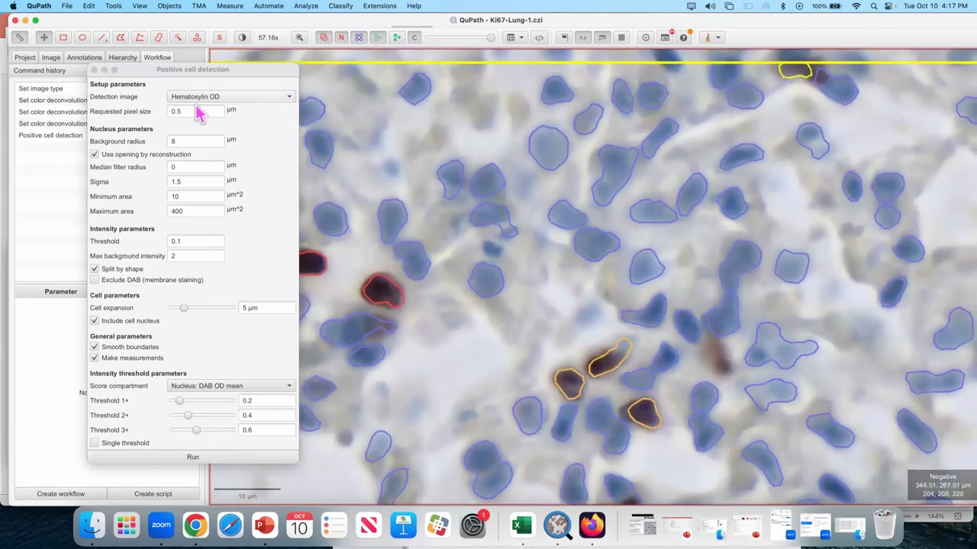
Enter 22 as the requested pixel size and rerun positive cell detection.
left_click(181, 110)
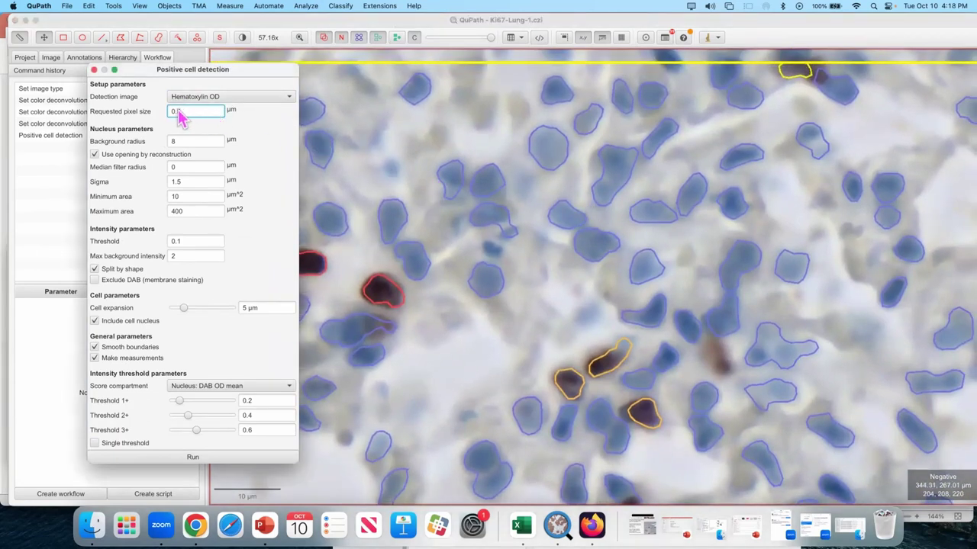
type("22")
left_click(191, 458)
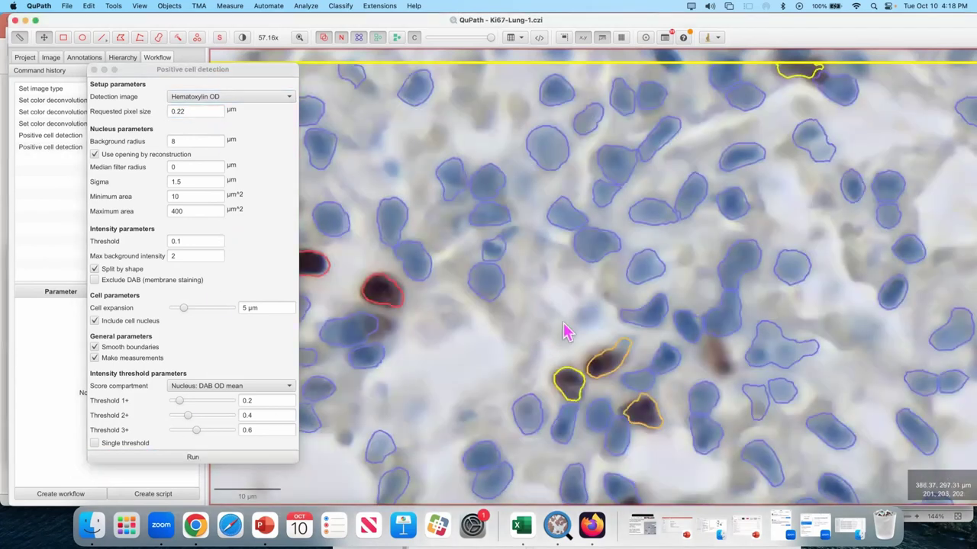
Zoom out to the yellow rectangle, then zoom in close on nearby tissue nuclei.
scroll(561, 333, "down", 5)
scroll(631, 263, "up", 3)
scroll(538, 352, "down", 10)
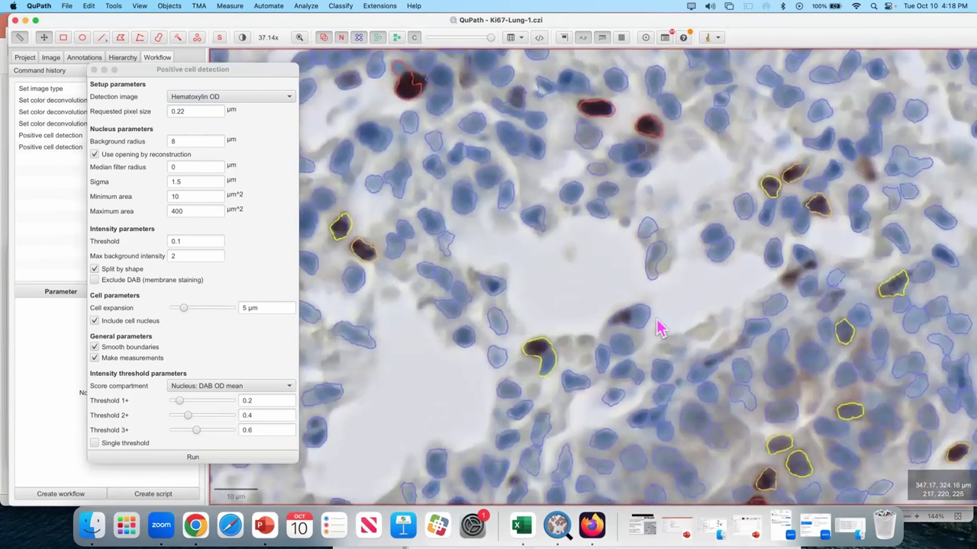
scroll(562, 352, "down", 5)
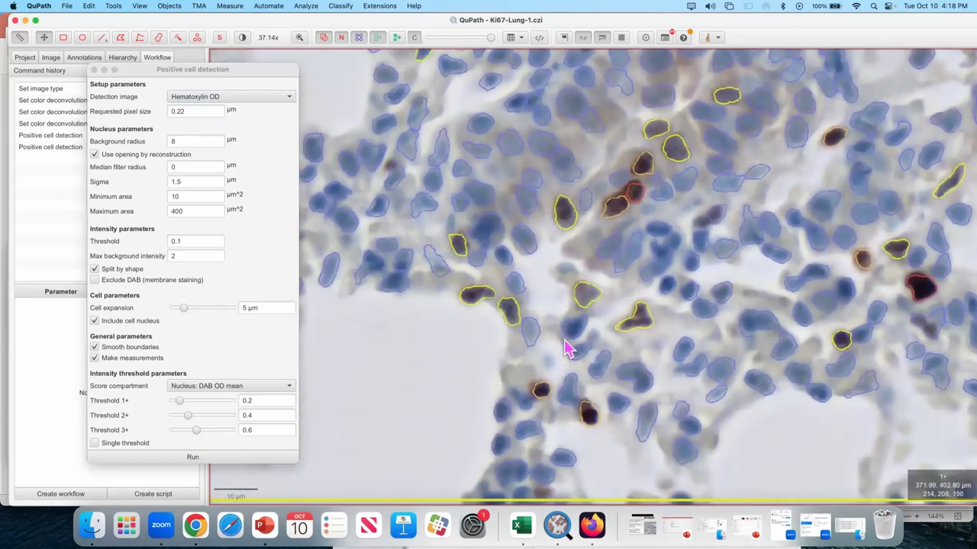
scroll(577, 345, "down", 10)
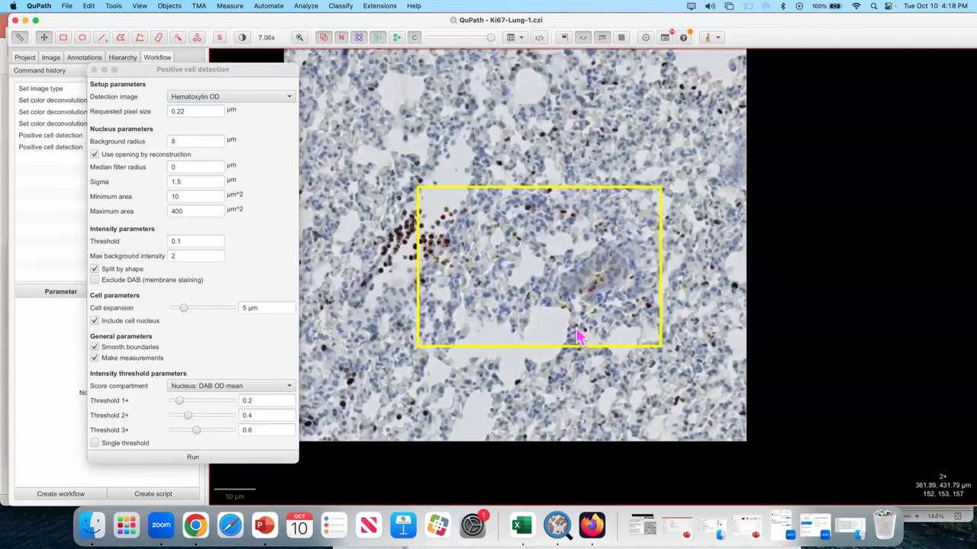
scroll(517, 298, "up", 3)
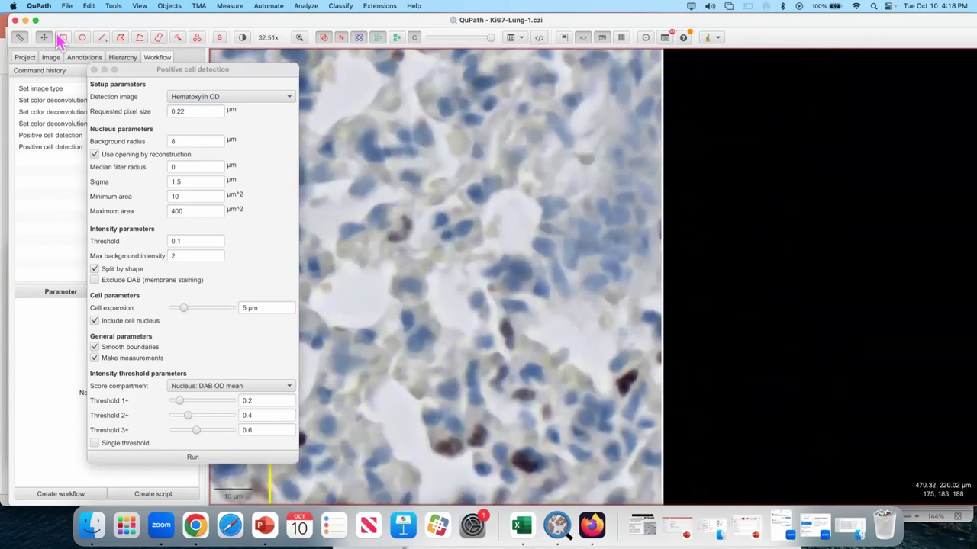
Draw a small square test region on the tissue and run cell detection in it.
left_click(63, 38)
left_click_drag(414, 115, 648, 366)
left_click(204, 457)
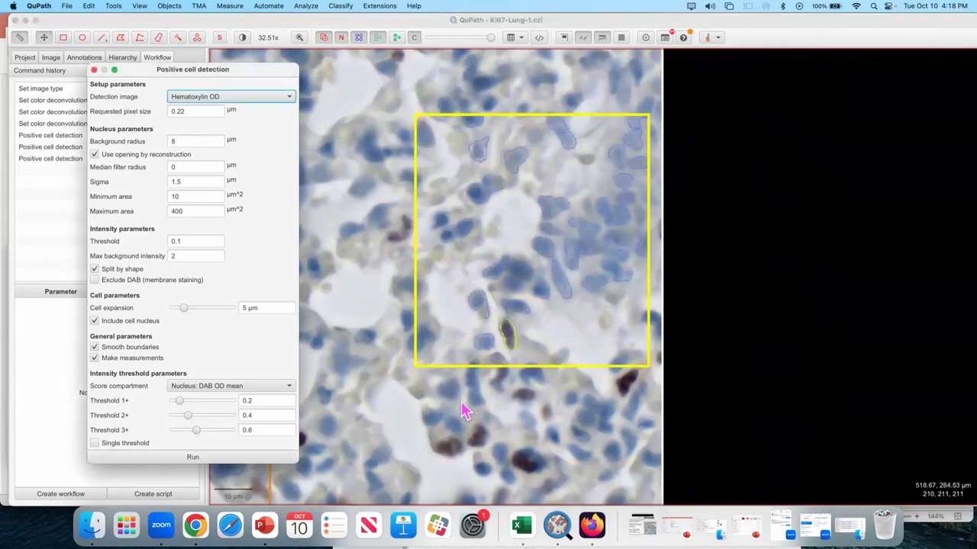
scroll(614, 248, "up", 3)
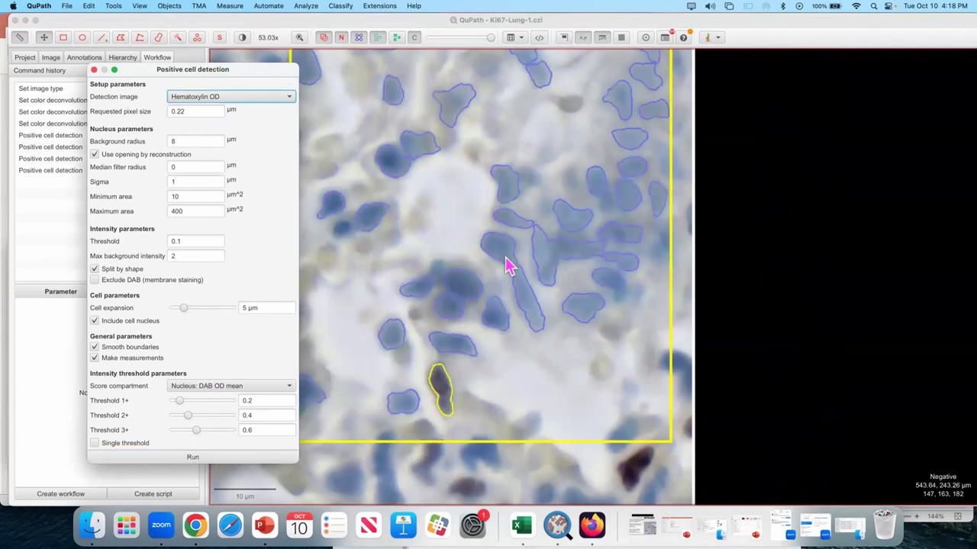
Rerun detection with Sigma 1.2, then begin setting Threshold 1+ to 0.3.
left_click(192, 181)
type(".2")
left_click(194, 457)
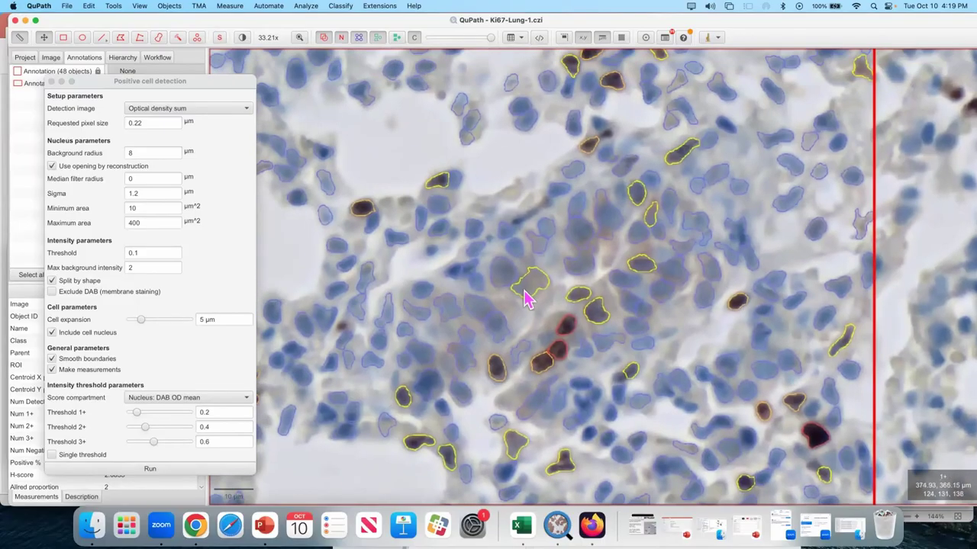
scroll(532, 298, "up", 3)
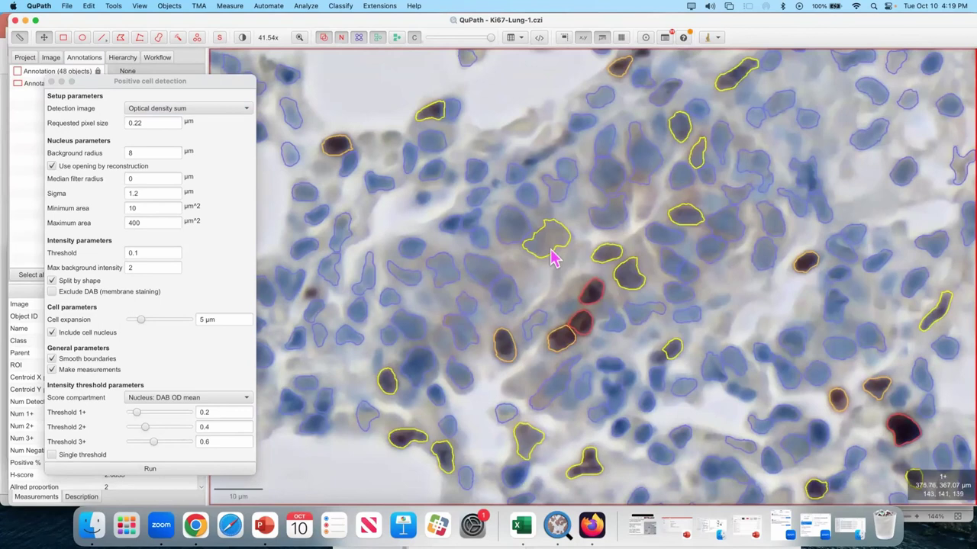
scroll(552, 258, "up", 1)
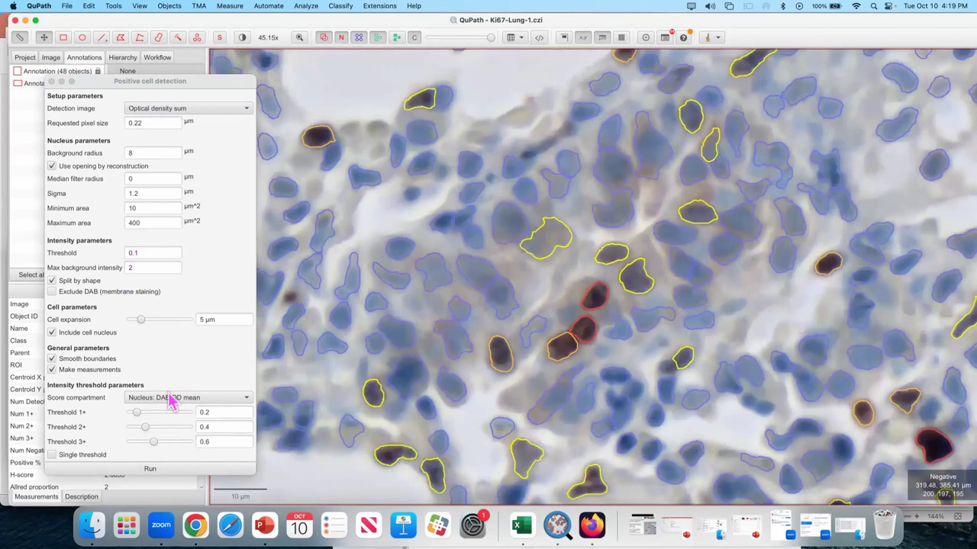
left_click(205, 412)
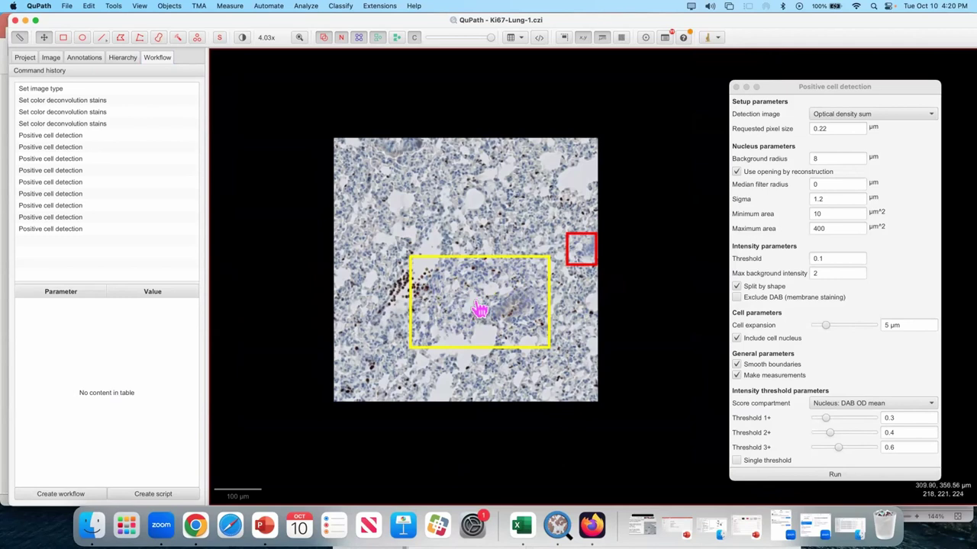
Delete all 661 objects from the image.
left_click(168, 7)
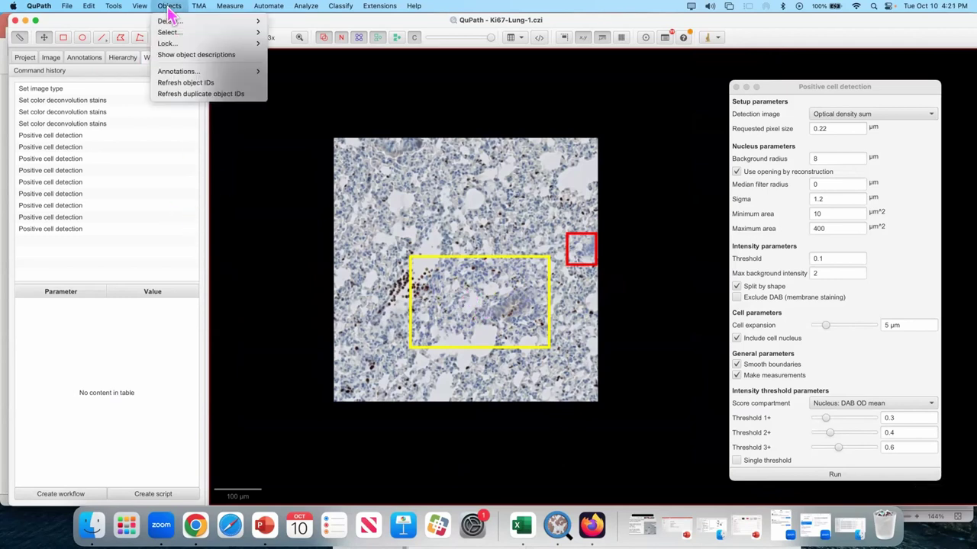
mouse_move(229, 21)
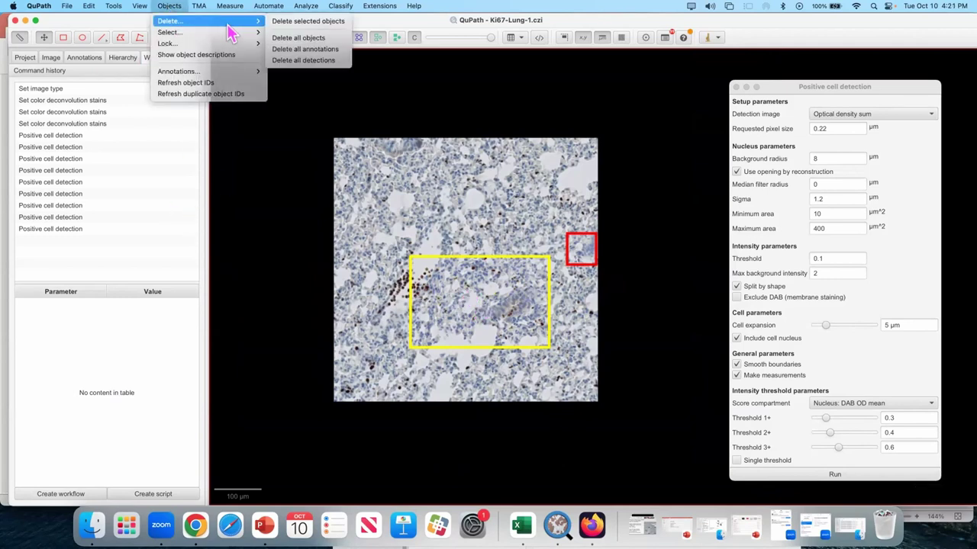
left_click(314, 40)
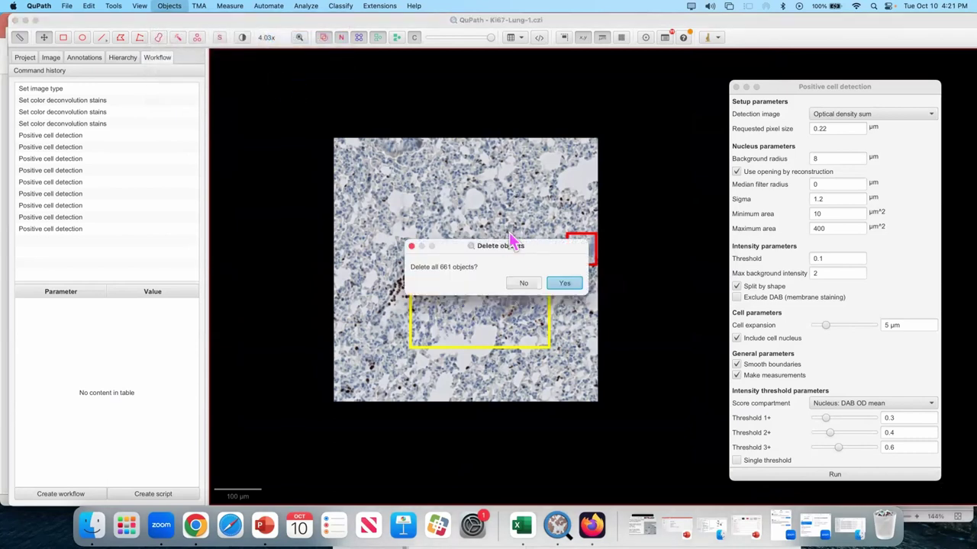
left_click(565, 285)
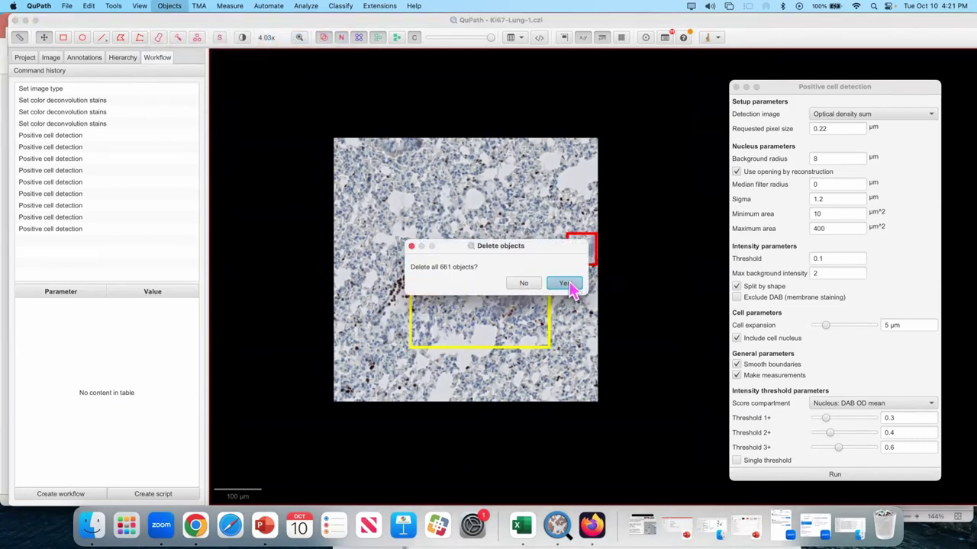
Create an annotation covering the full image.
left_click(169, 7)
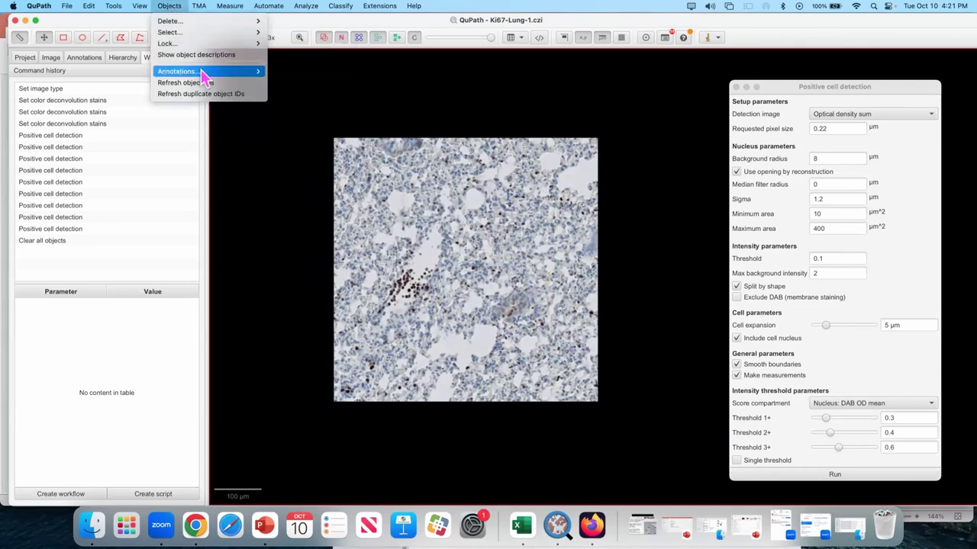
left_click(310, 84)
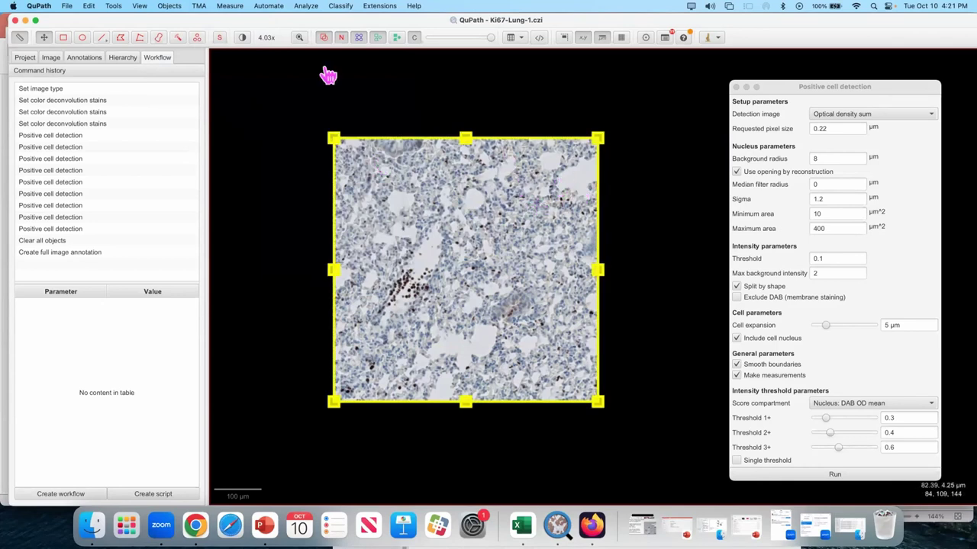
left_click(273, 128)
Select all annotations and review the recorded select-annotations step in the workflow.
left_click(171, 7)
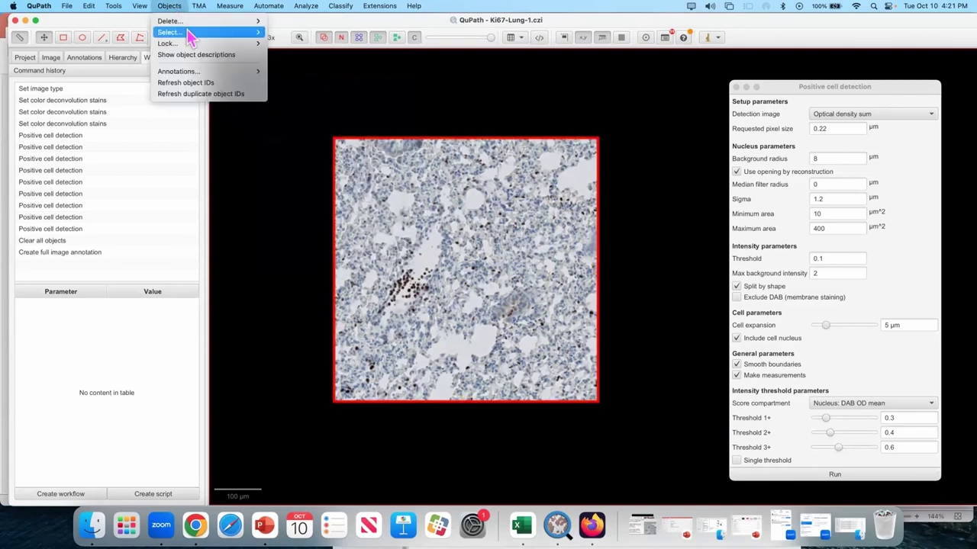
mouse_move(190, 32)
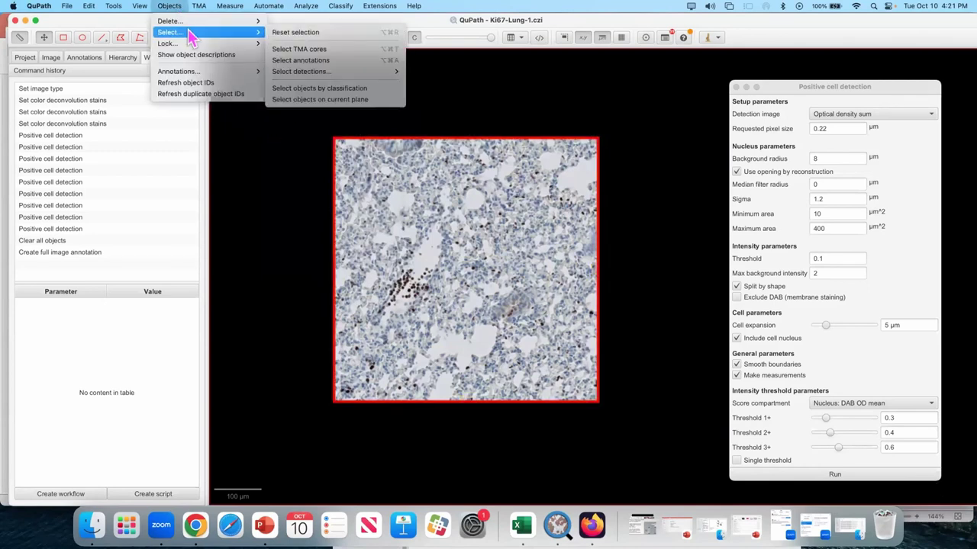
left_click(323, 61)
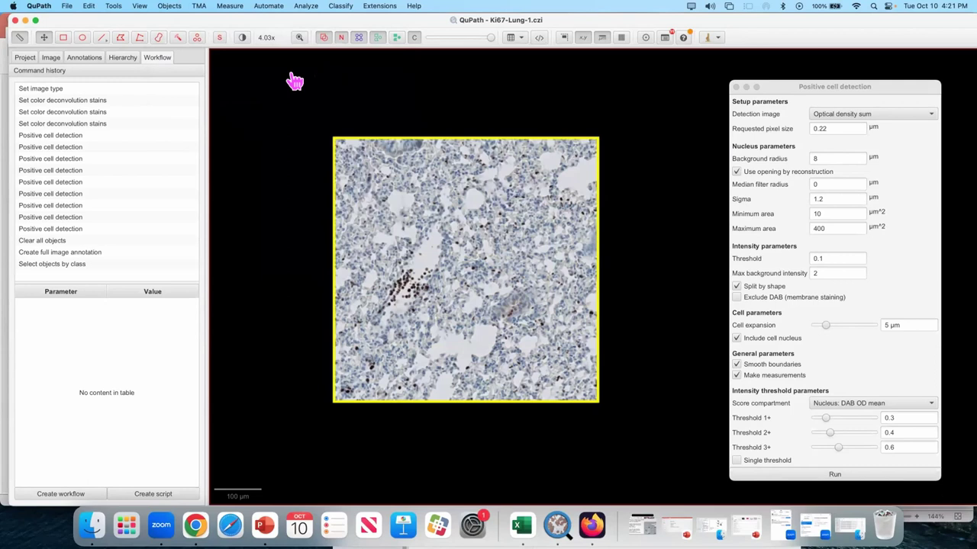
left_click(48, 265)
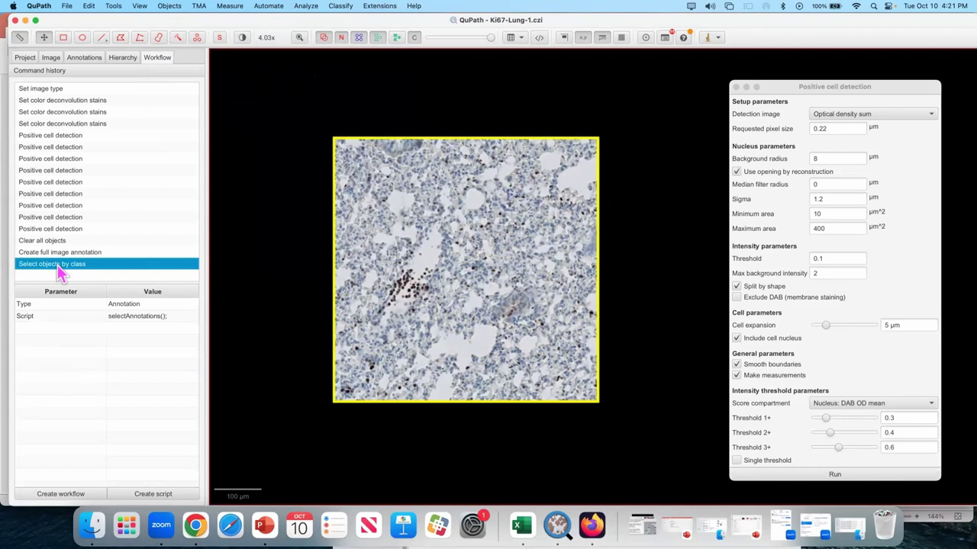
left_click(264, 525)
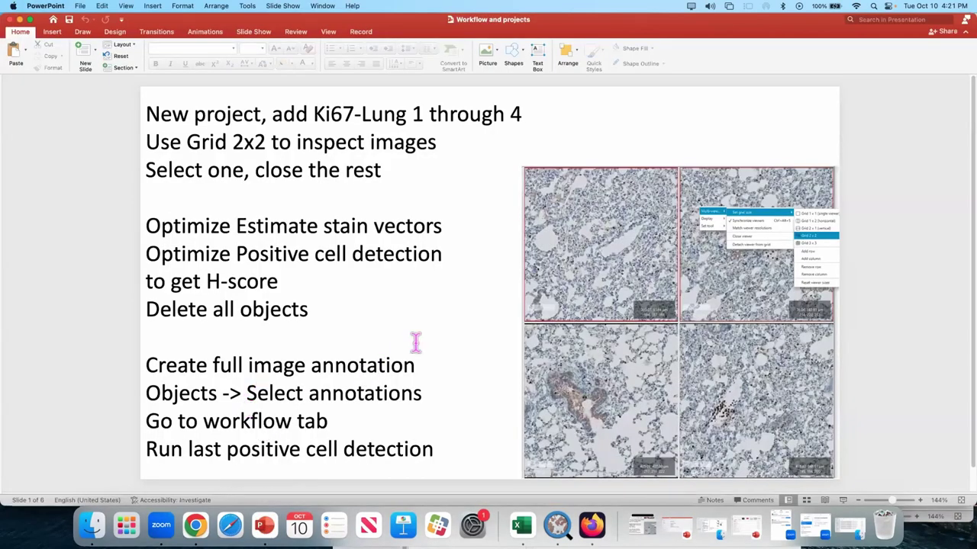
Advance PowerPoint to the slide on scripting the workflow, then return to QuPath.
left_click(415, 343)
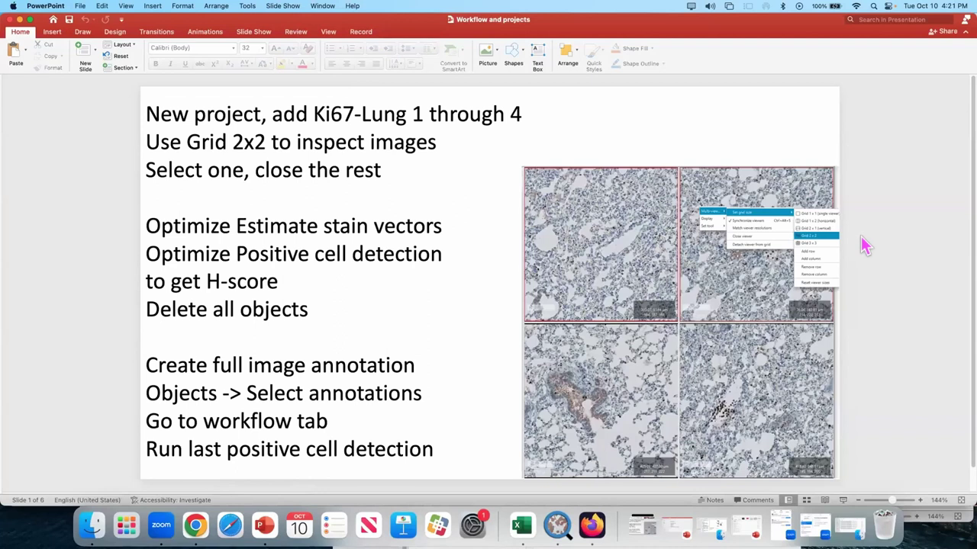
key("Down")
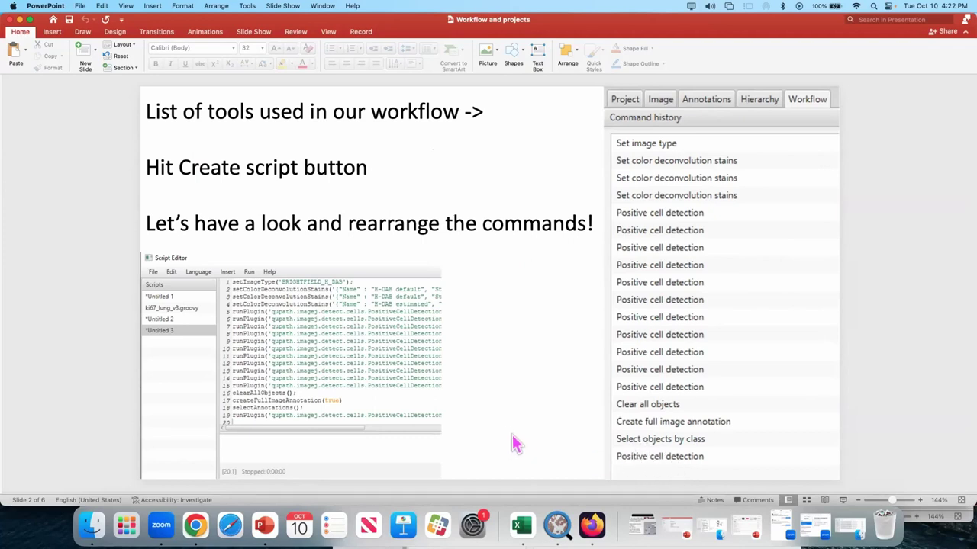
key("super+Tab")
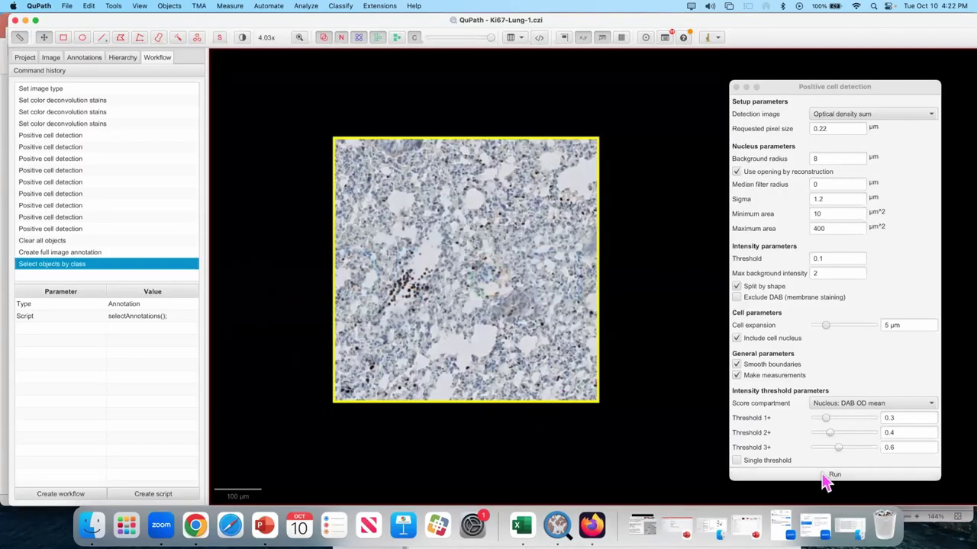
Run positive cell detection on the full-image annotation and review the workflow step parameters.
left_click(830, 476)
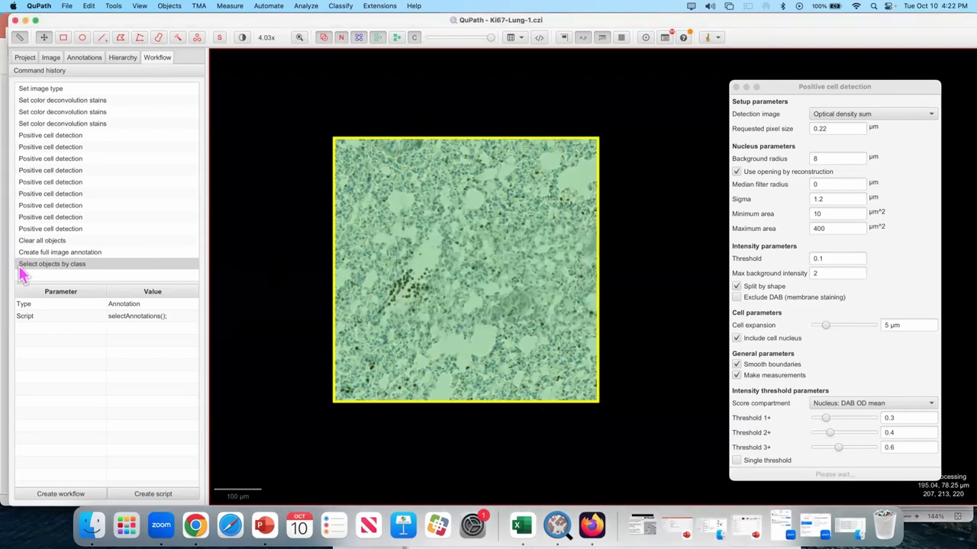
left_click(43, 265)
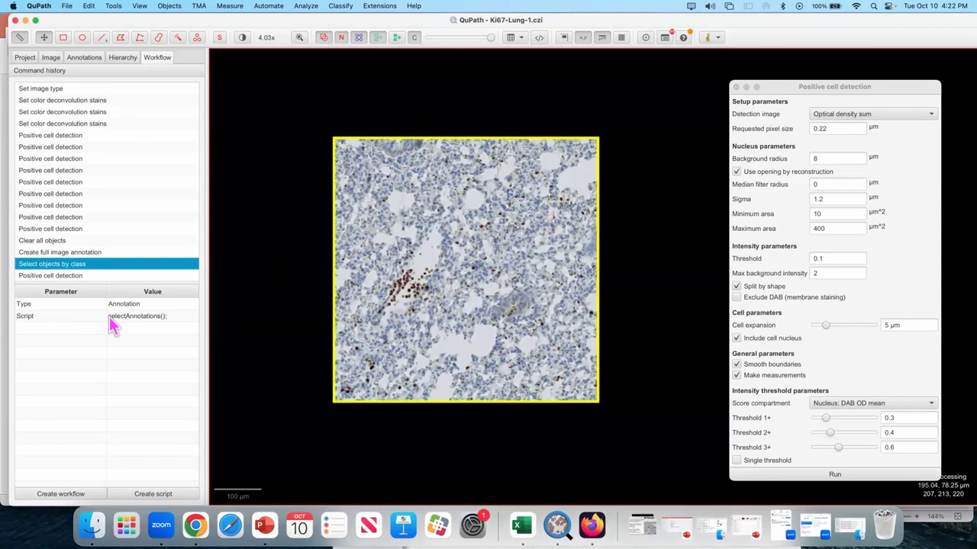
Create a script from the workflow history and move and enlarge the Script Editor window.
left_click(164, 498)
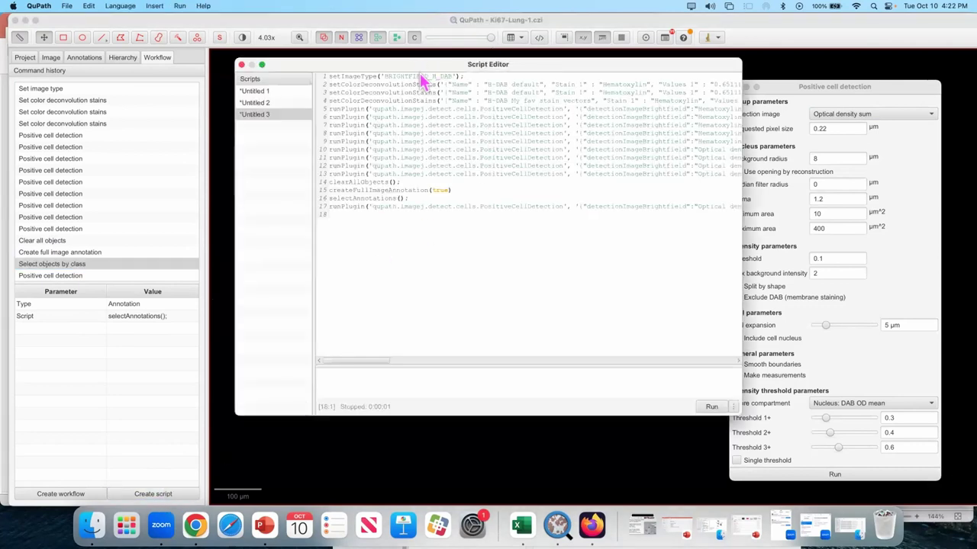
left_click_drag(414, 68, 256, 76)
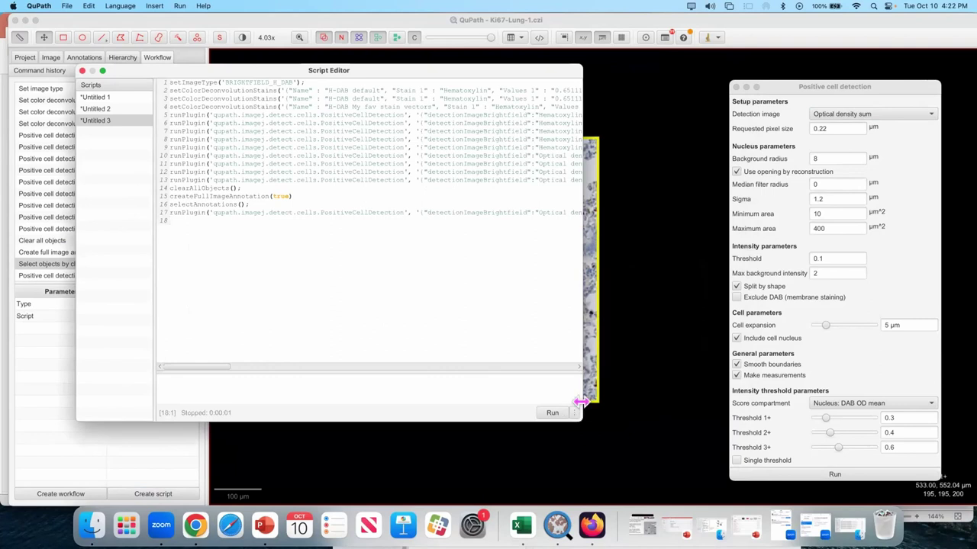
left_click_drag(582, 421, 715, 470)
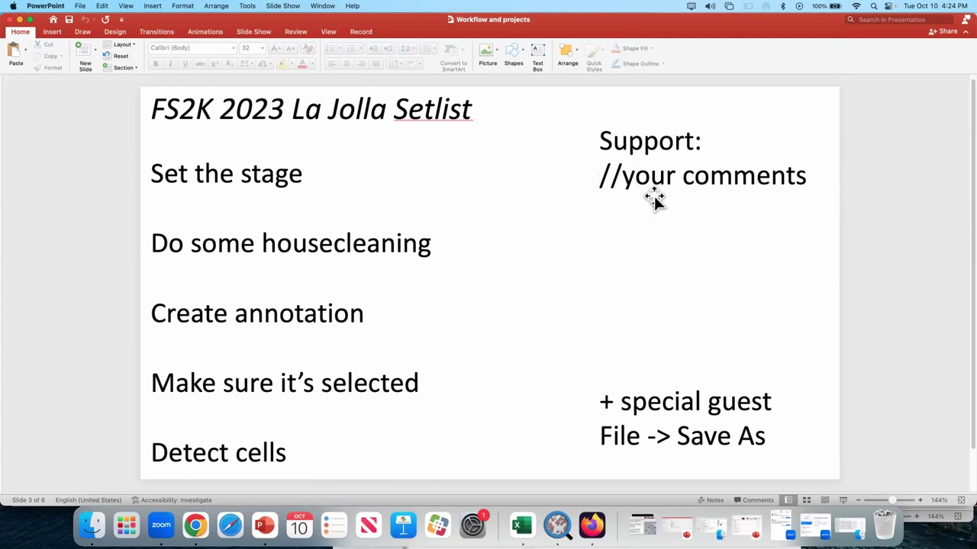
left_click_drag(621, 175, 598, 178)
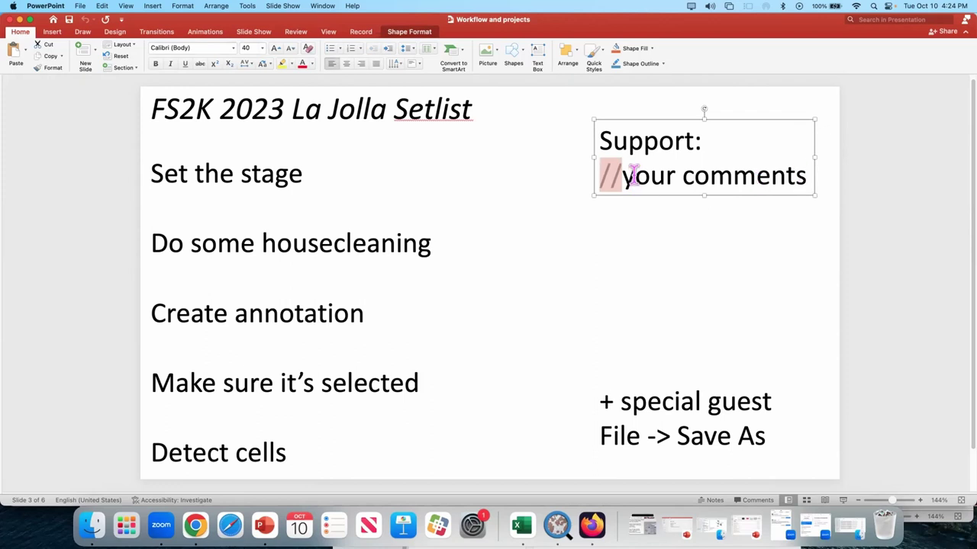
left_click(634, 176)
left_click(638, 402)
left_click(787, 358)
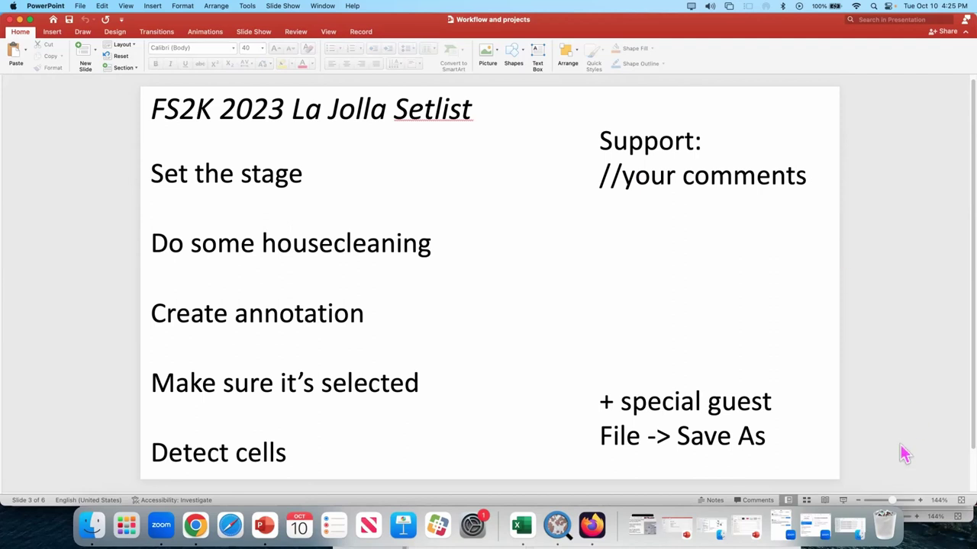
scroll(489, 282, "down", 2)
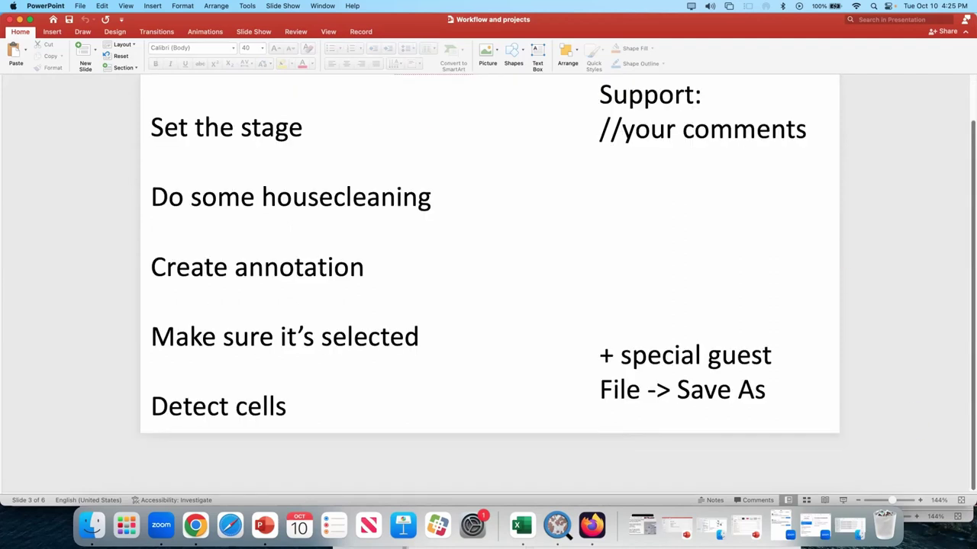
scroll(936, 414, "up", 2)
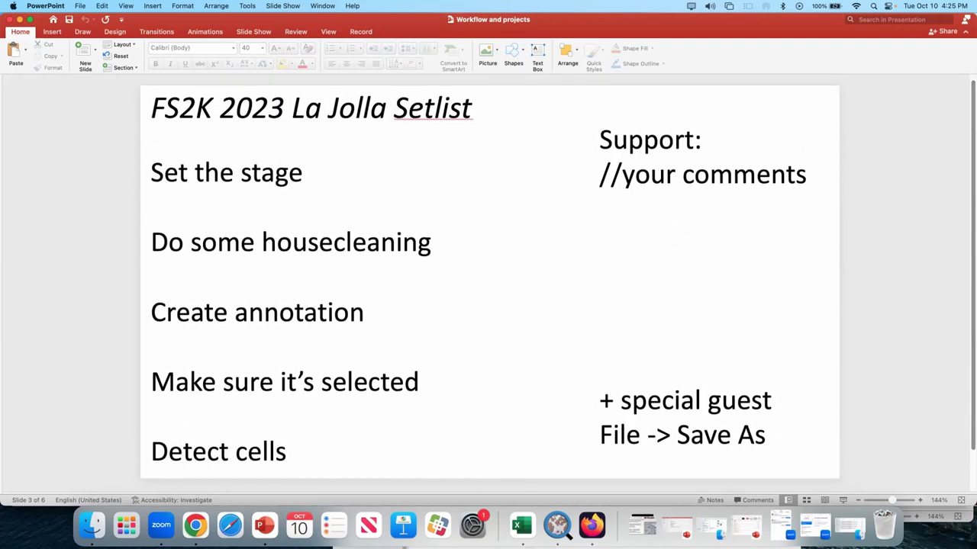
Widen the Script Editor and add a '//set the stage' comment at the script's top.
key("super+Tab")
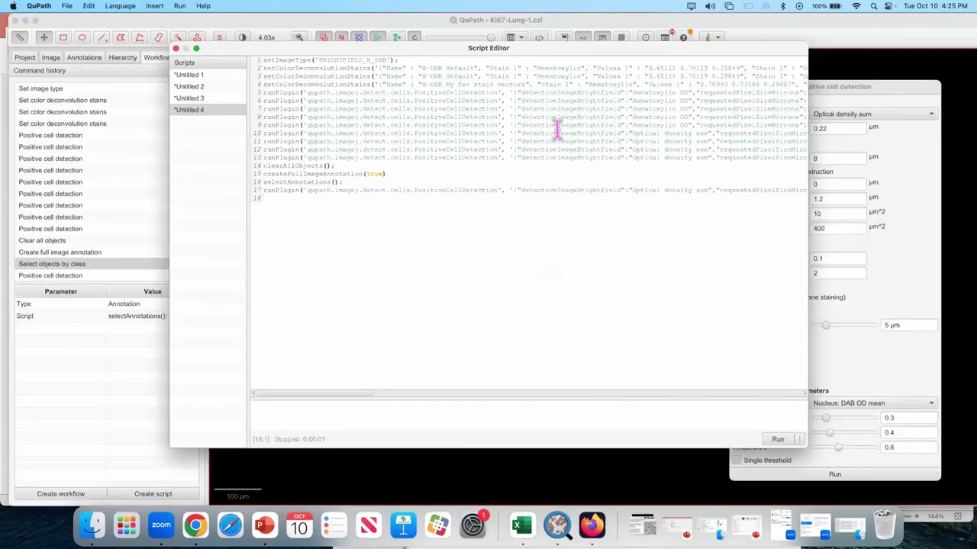
left_click_drag(435, 48, 388, 71)
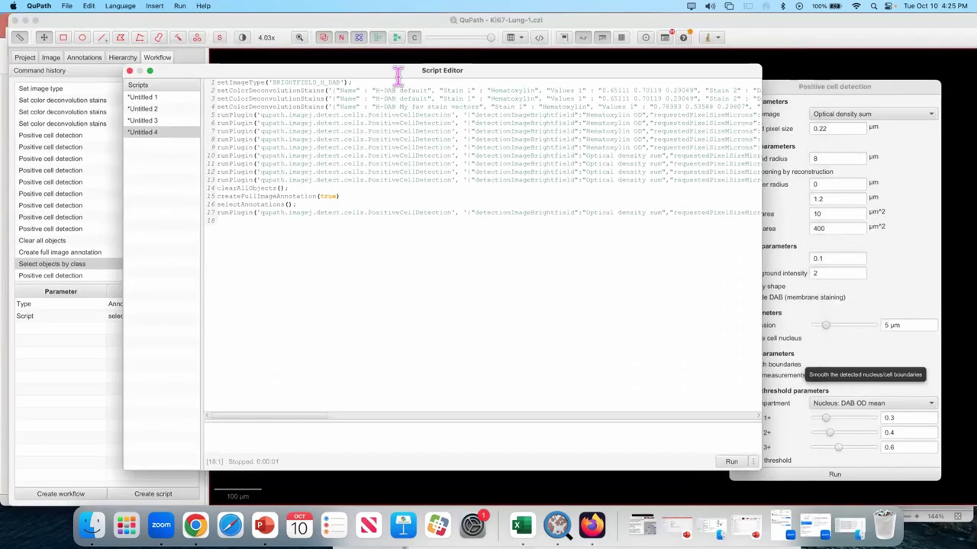
left_click_drag(759, 161, 889, 162)
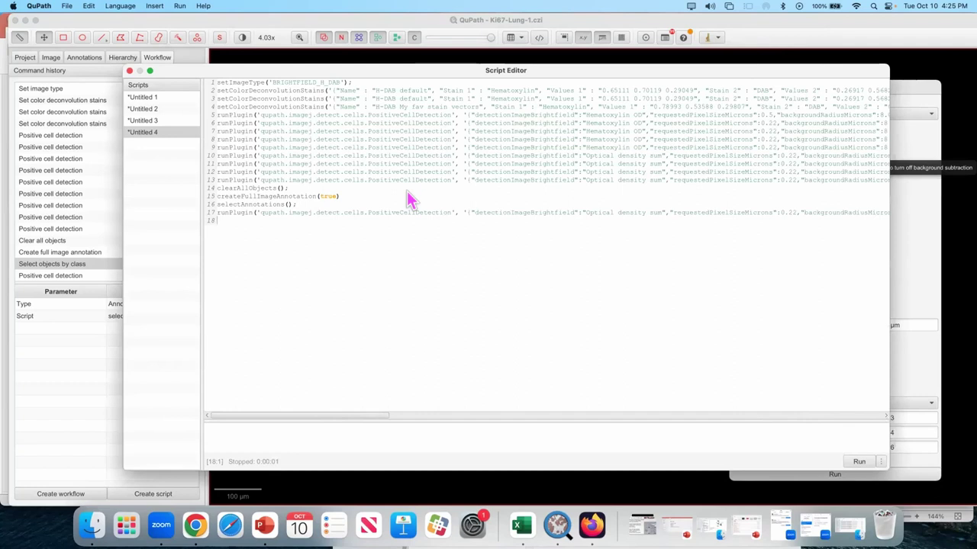
left_click(222, 83)
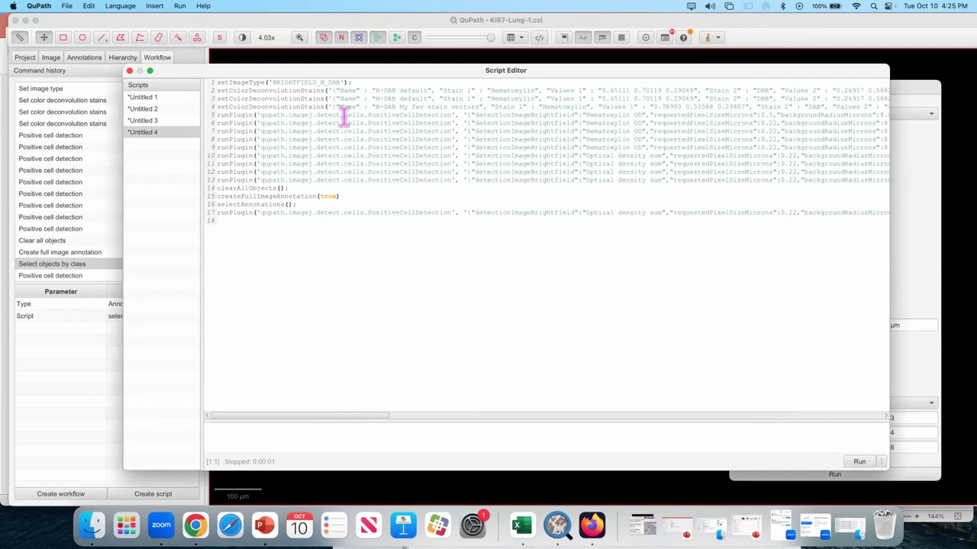
key("Return")
key("Return")
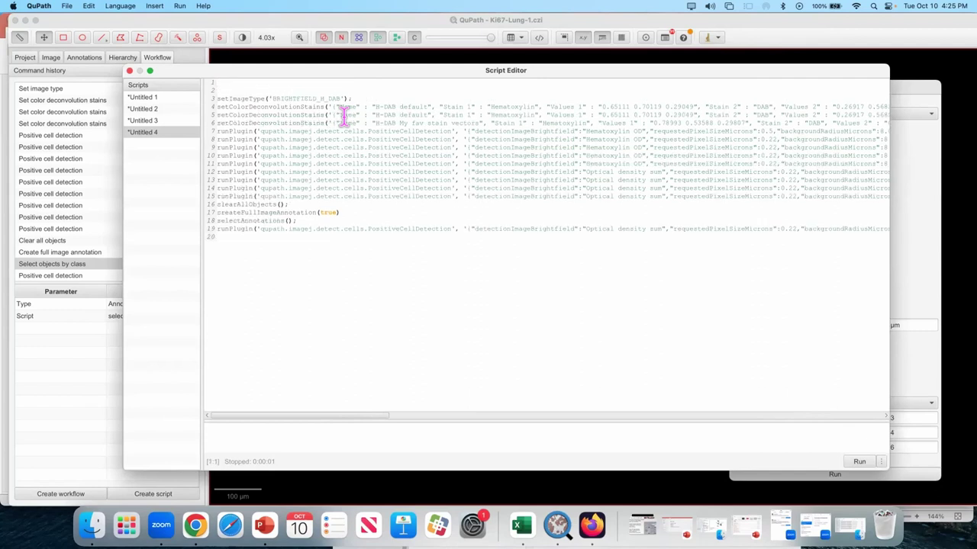
type("//set the stage")
Insert a blank line before the second stain line and inspect the H-DAB default stain names.
key("Down")
key("Return")
key("Return")
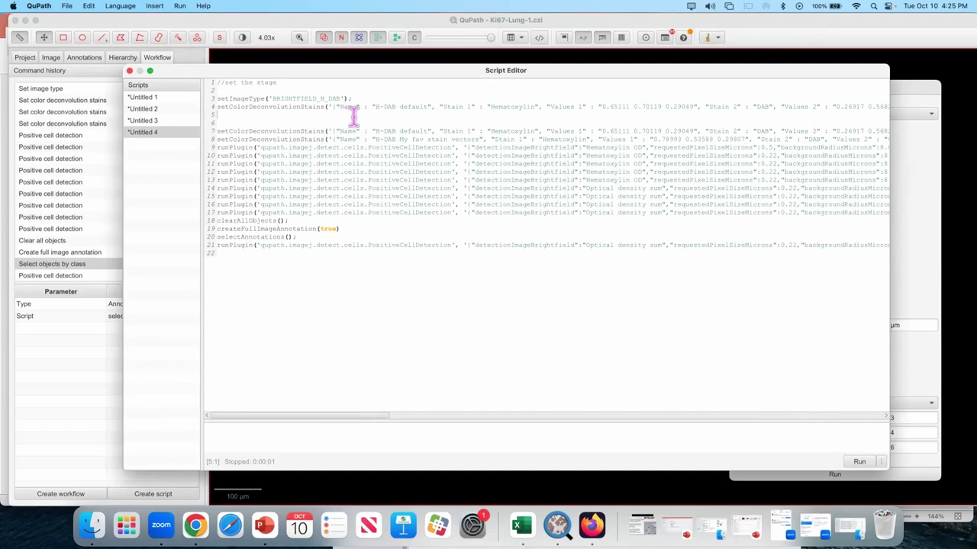
left_click_drag(374, 106, 428, 107)
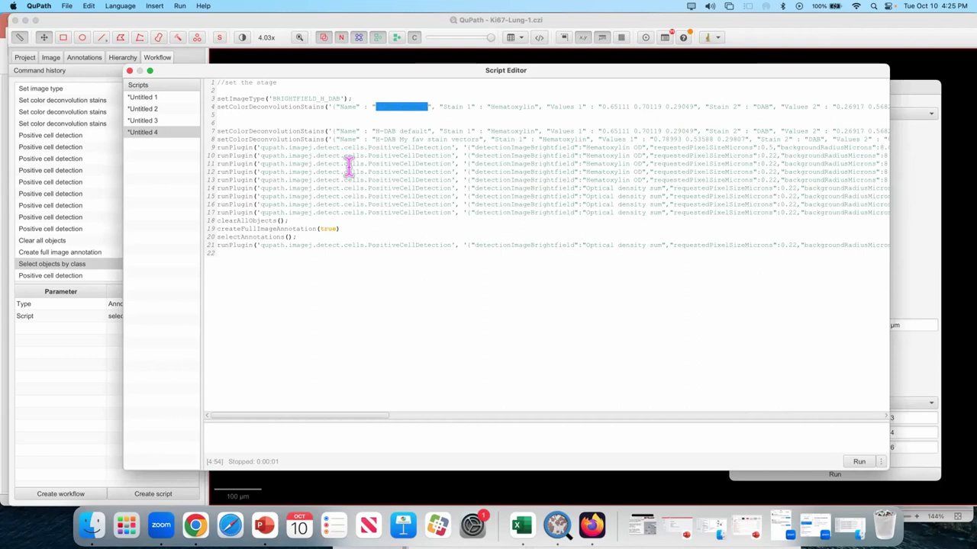
left_click(321, 121)
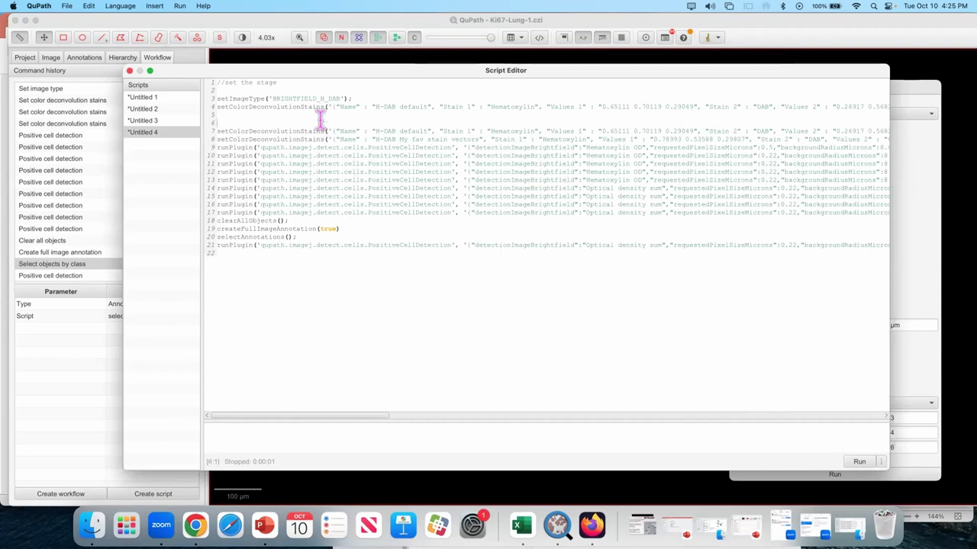
left_click(425, 130)
left_click_drag(425, 129, 373, 129)
left_click(366, 139)
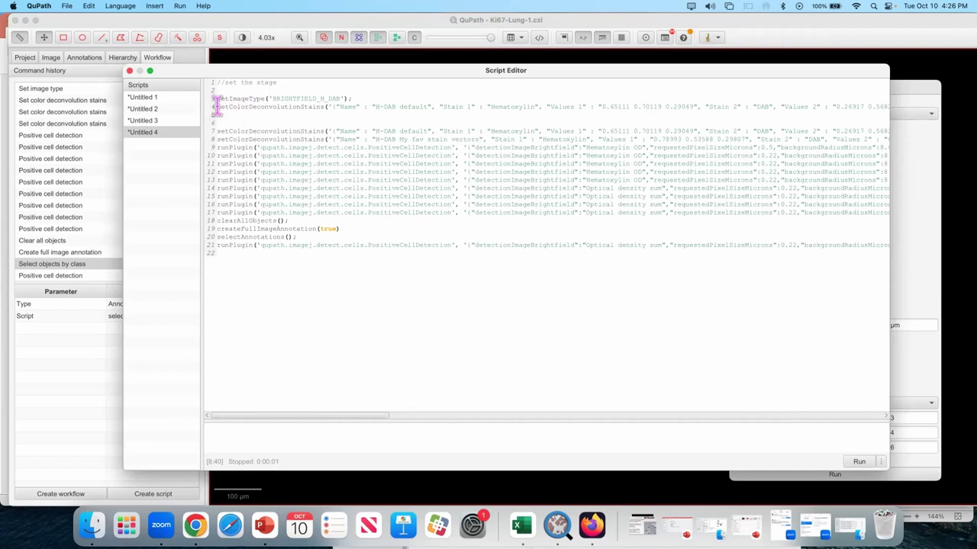
Delete the redundant stain lines 4–7, keeping only the 'H-DAB My fav stain vectors' line.
left_click_drag(217, 107, 219, 138)
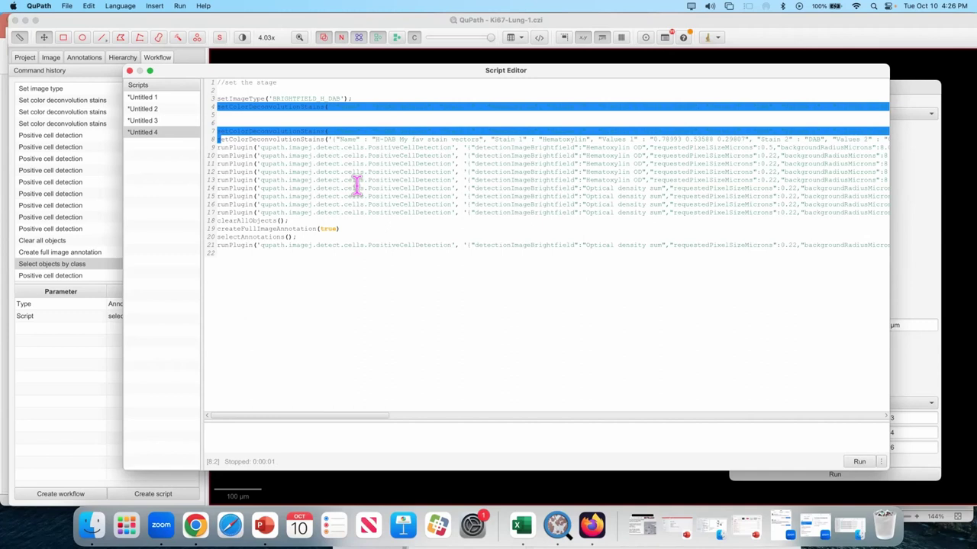
key("BackSpace")
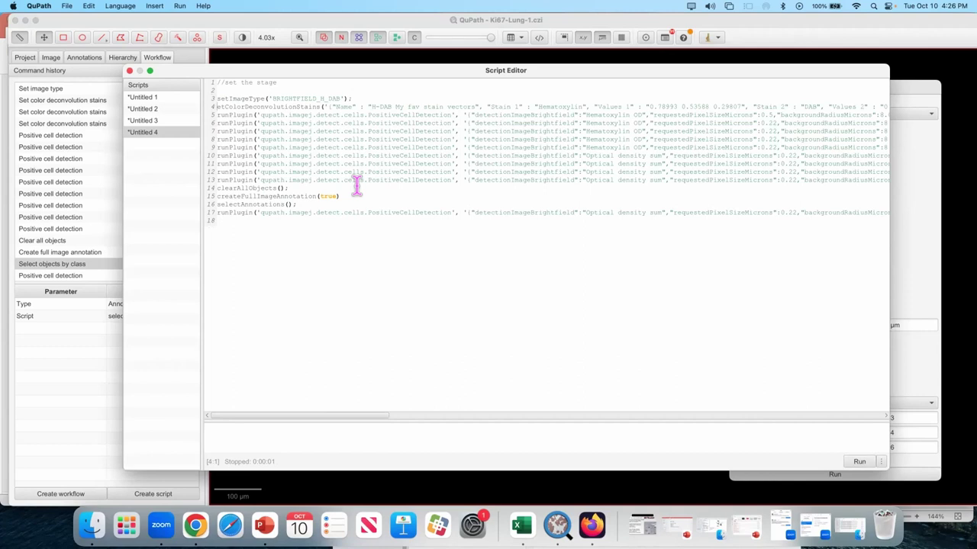
key("Right")
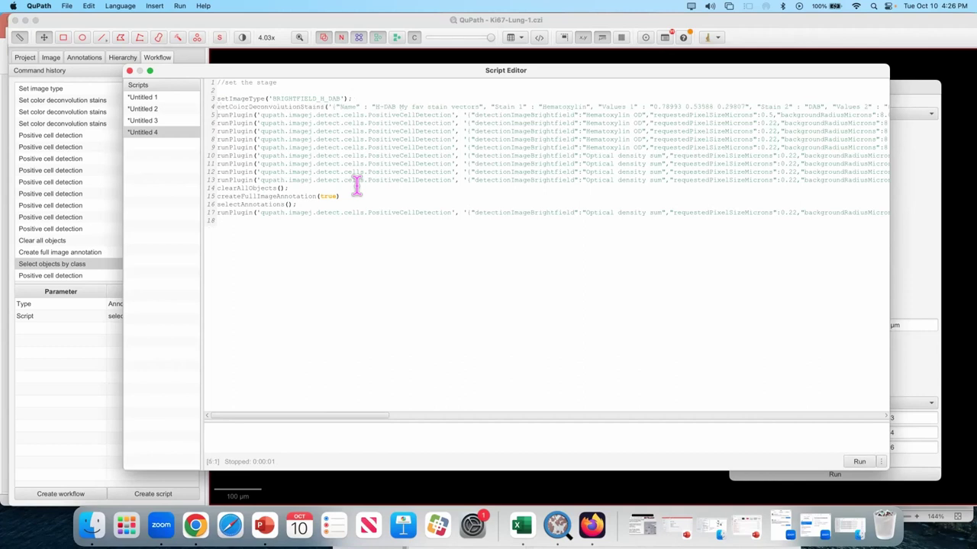
Insert blank lines to separate the stain line and the detection runs.
key("Down")
key("Up")
key("Return")
key("Return")
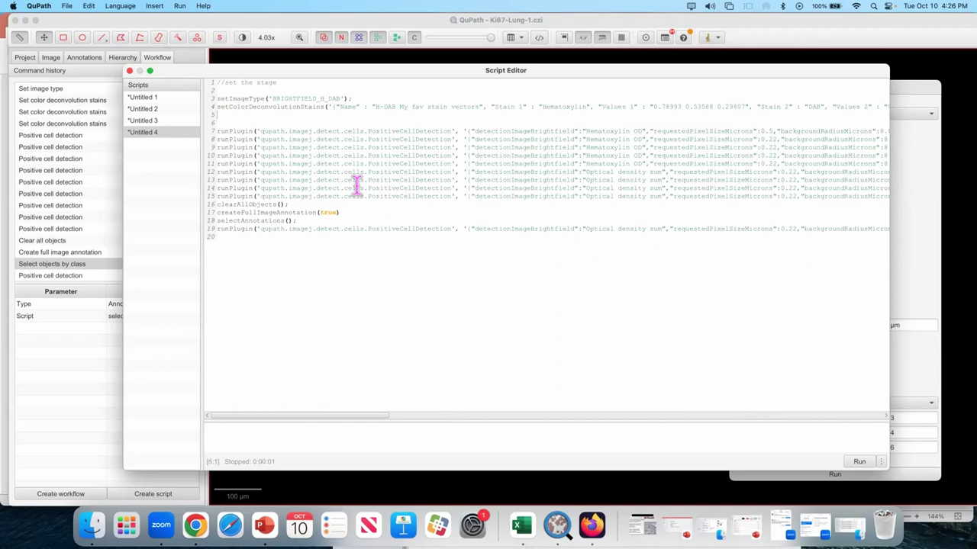
key("Return")
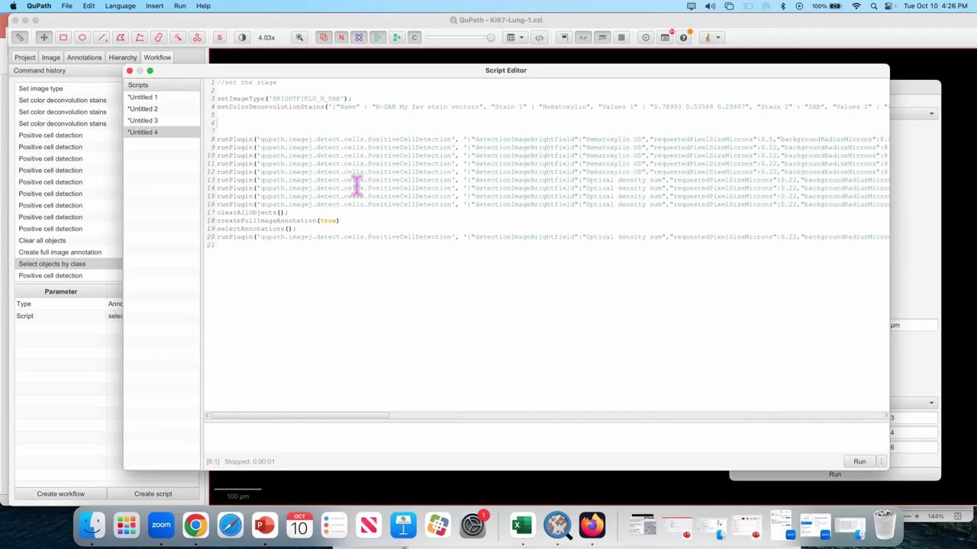
key("Down")
key("Down")
key("Return")
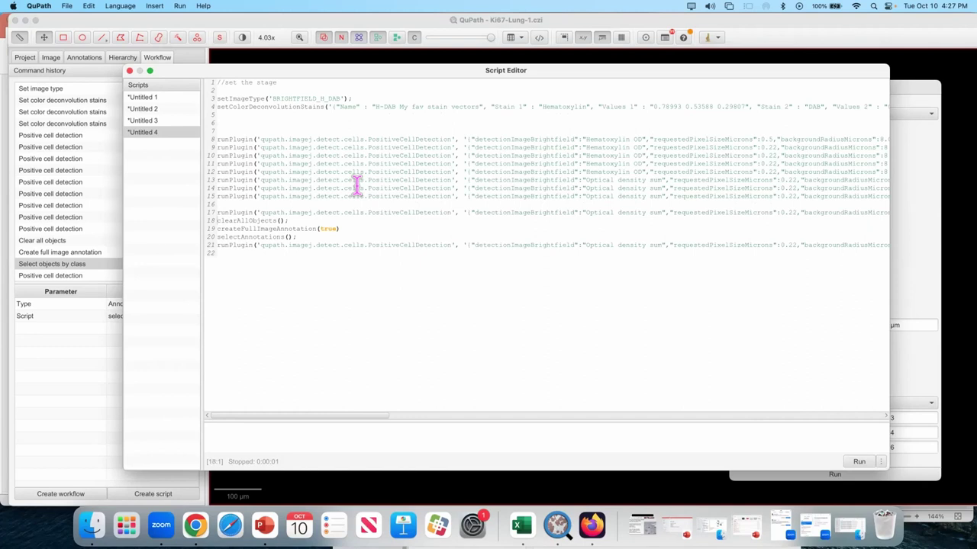
Delete the eight repeated runPlugin detection lines 8–15 from the script.
key("Up")
key("Up")
key("shift+Up")
key("shift+Up")
key("shift+Up")
key("shift+Up")
key("shift+Up")
key("shift+Up")
key("shift+Up")
key("shift+Up")
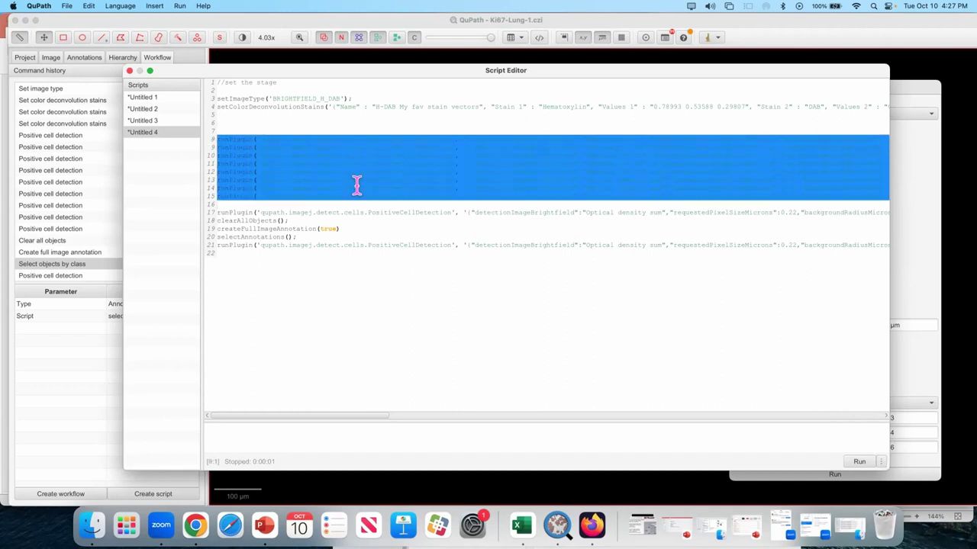
key("BackSpace")
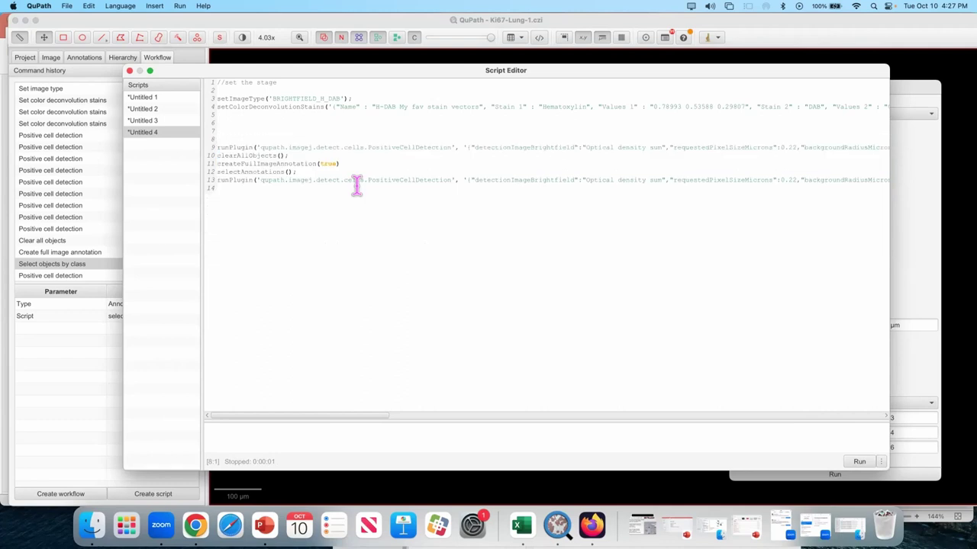
key("Down")
key("Down")
key("shift+Down")
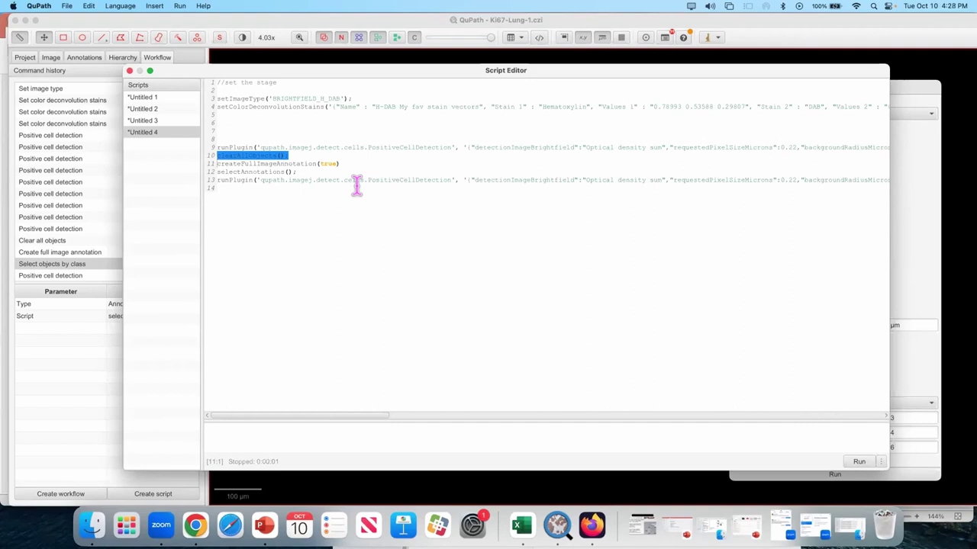
Move clearAllObjects higher in the script under a '// clearing the image' comment.
key("BackSpace")
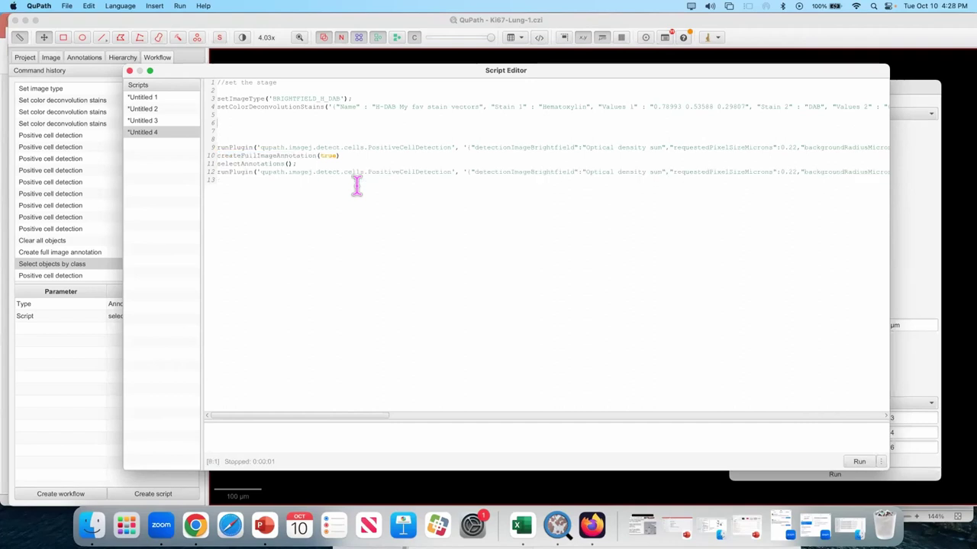
key("super+z")
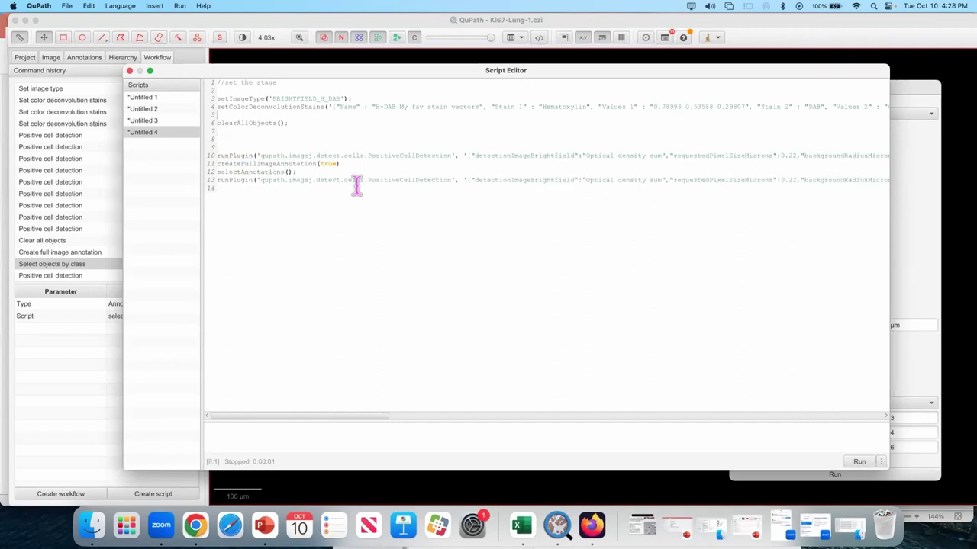
key("Return")
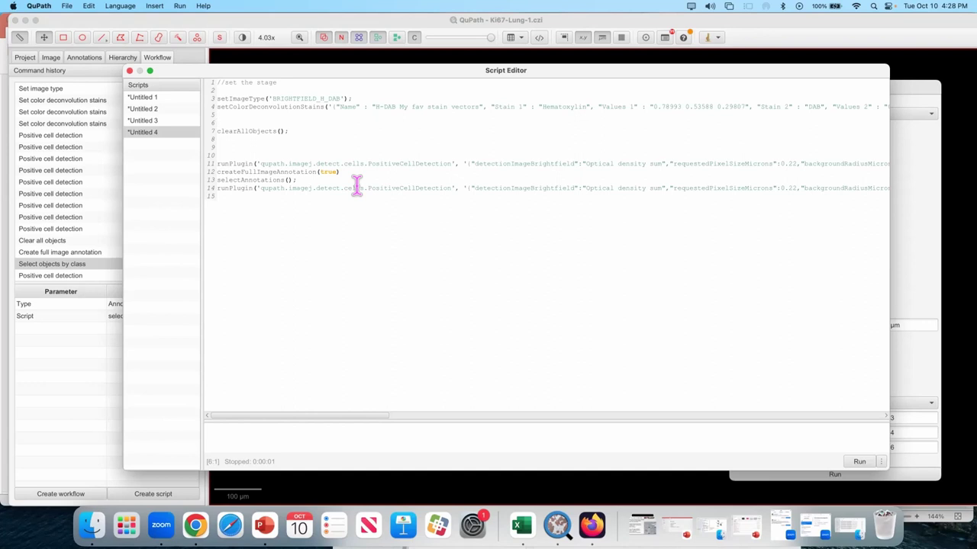
type("// clear")
type("ing  the image")
Delete the leftover early detection line near selectAnnotations.
key("Down")
key("Down")
key("Down")
key("Down")
key("Down")
key("Down")
key("Down")
key("End")
key("Left")
key("Left")
key("Left")
key("Return")
key("Return")
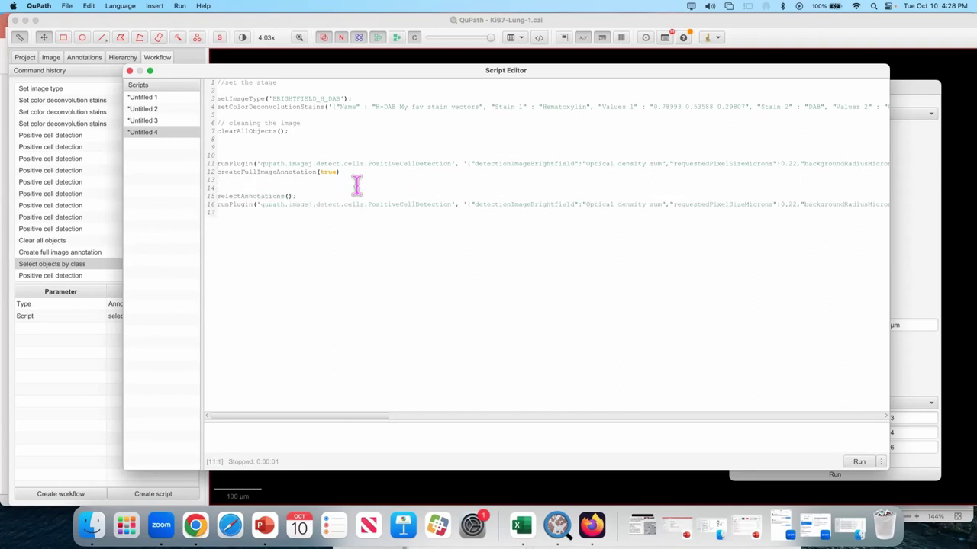
key("shift+Down")
key("BackSpace")
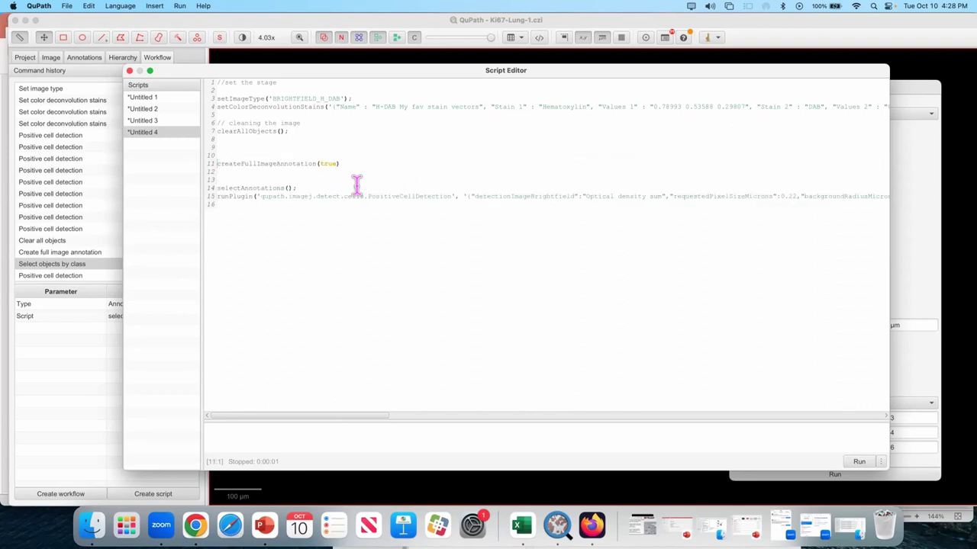
Add a '// create place to work' comment above createFullImageAnnotation.
key("Up")
key("Up")
key("BackSpace")
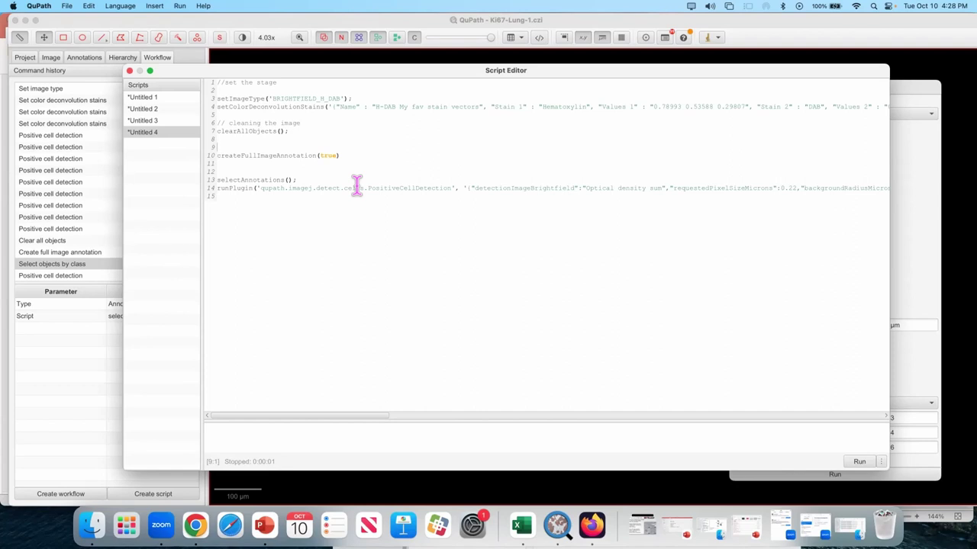
type("// create place to work")
key("Down")
key("Down")
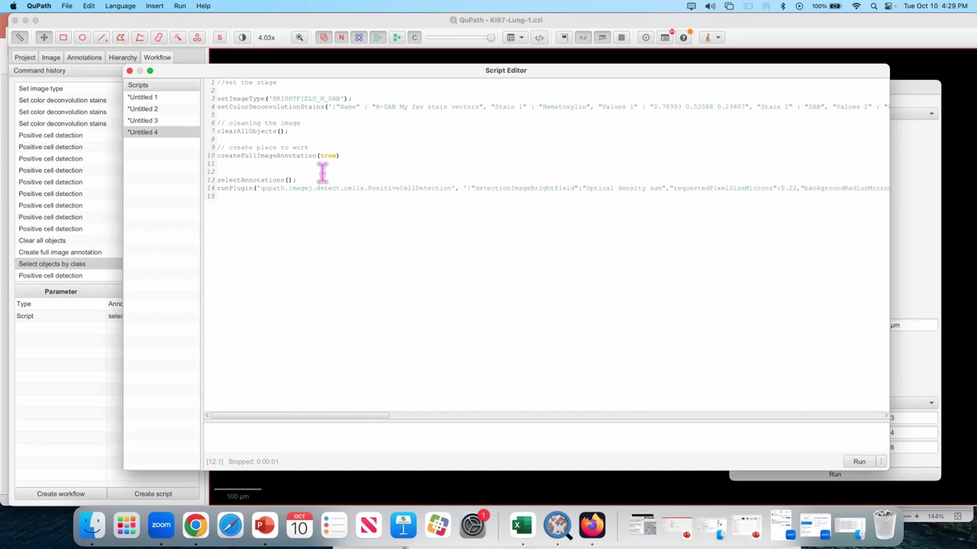
Label selectAnnotations with '// select annotations' and the runPlugin line with '// detect cells'.
left_click_drag(296, 180, 215, 178)
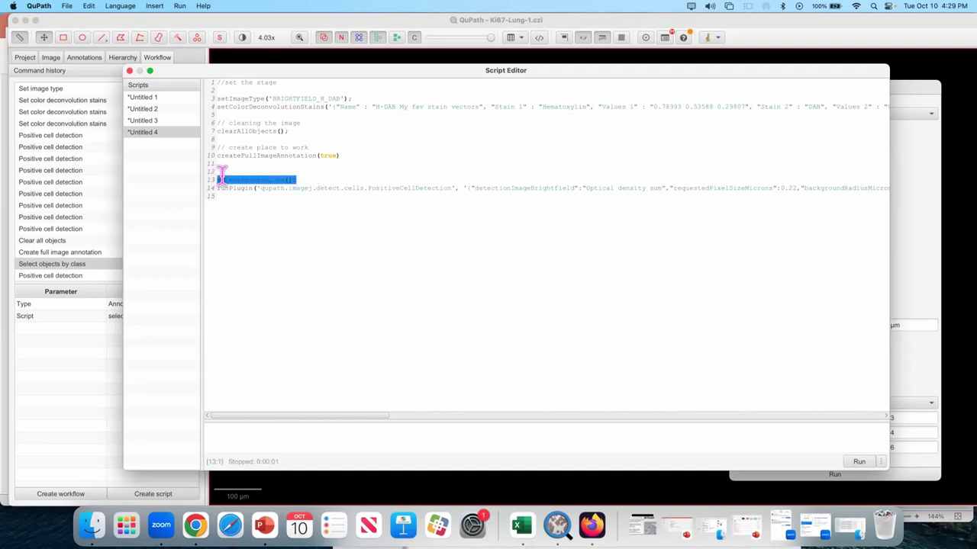
left_click(273, 164)
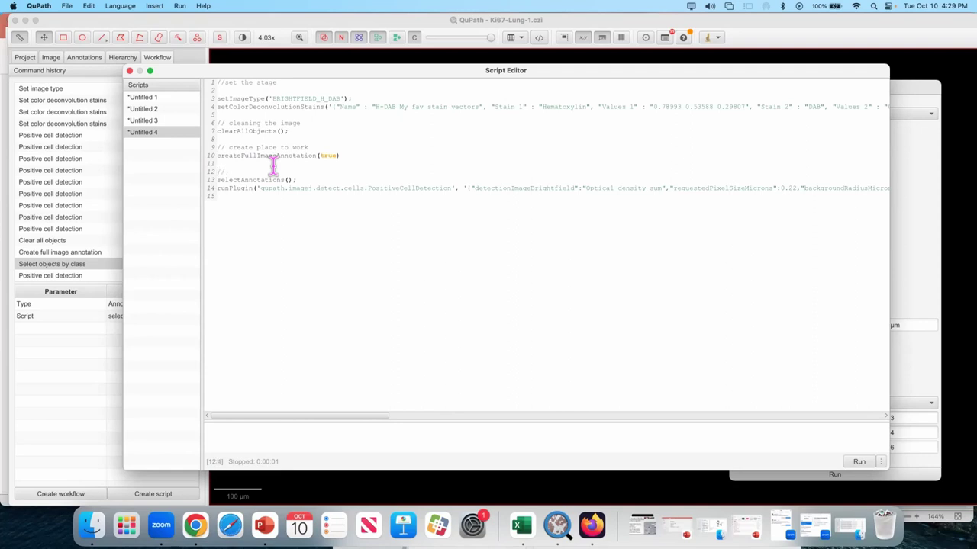
type("select annnotations")
key("Return")
key("Return")
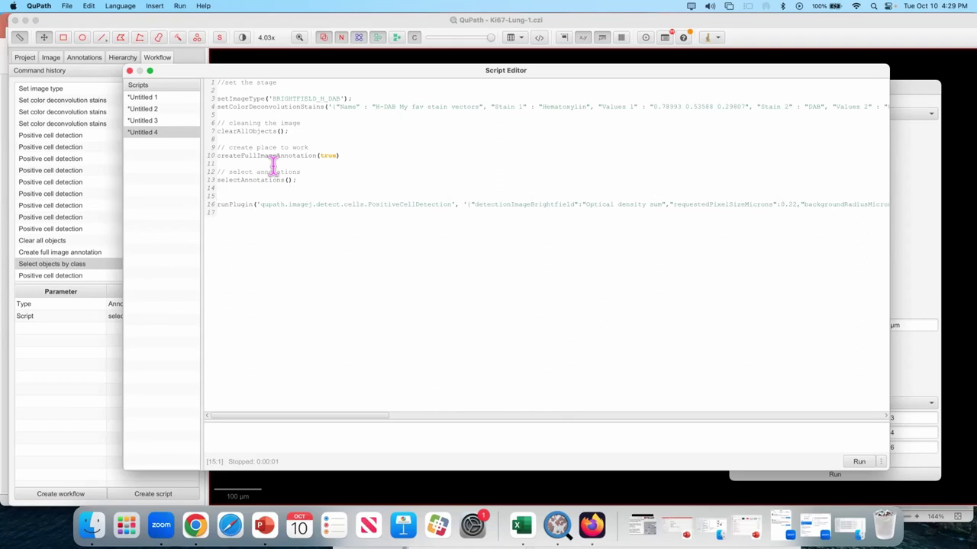
type("// cetect cells")
Use File > Save As to store the script as 'Well done' in the scripts folder.
left_click_drag(190, 73, 192, 65)
left_click(70, 7)
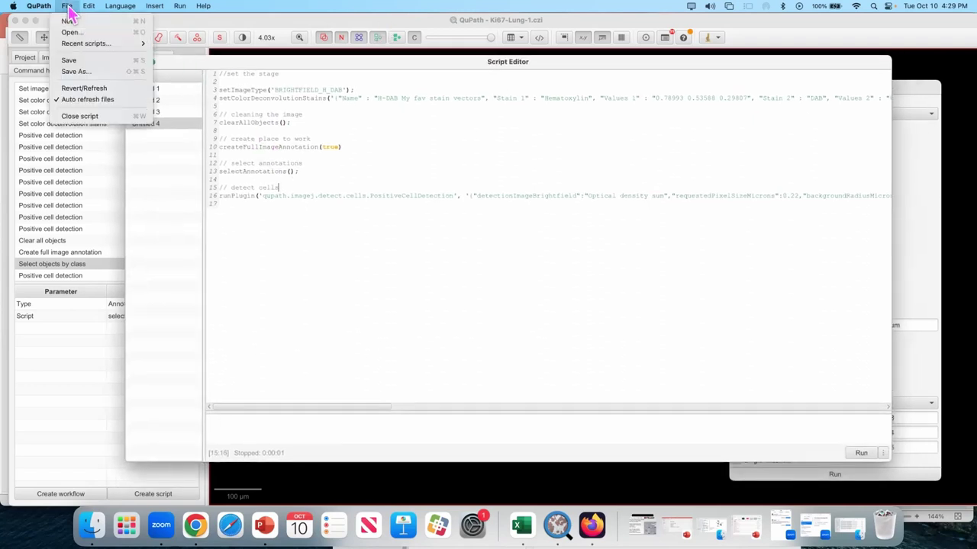
left_click(93, 72)
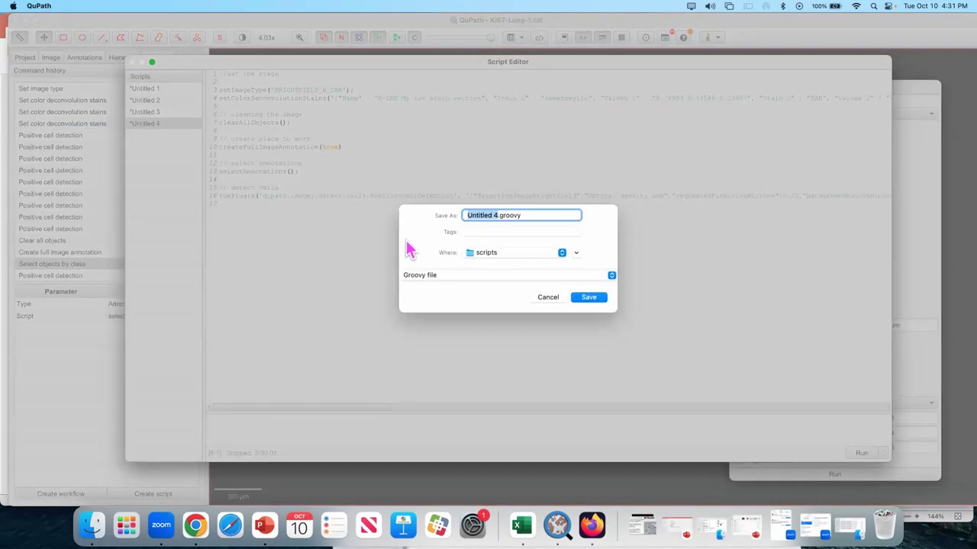
type("Well done")
left_click(592, 300)
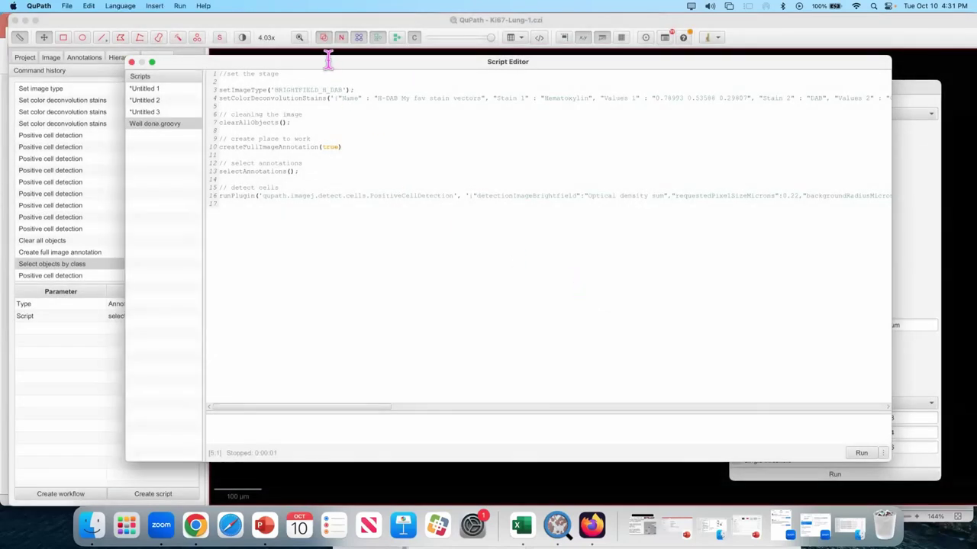
Move the Script Editor aside and run Well done.groovy on the open Ki67-Lung-1 image.
left_click_drag(127, 56, 499, 206)
left_click_drag(605, 213, 591, 170)
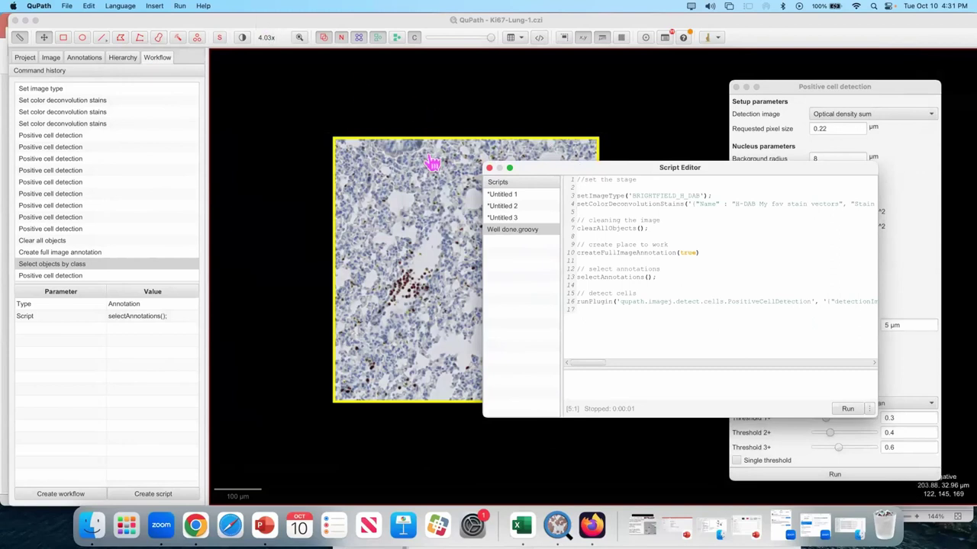
left_click(179, 6)
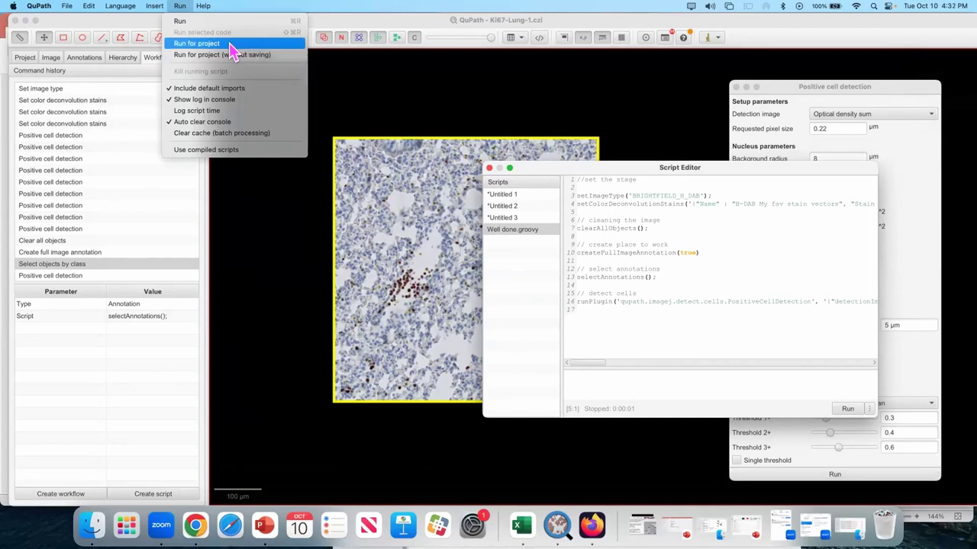
left_click(220, 22)
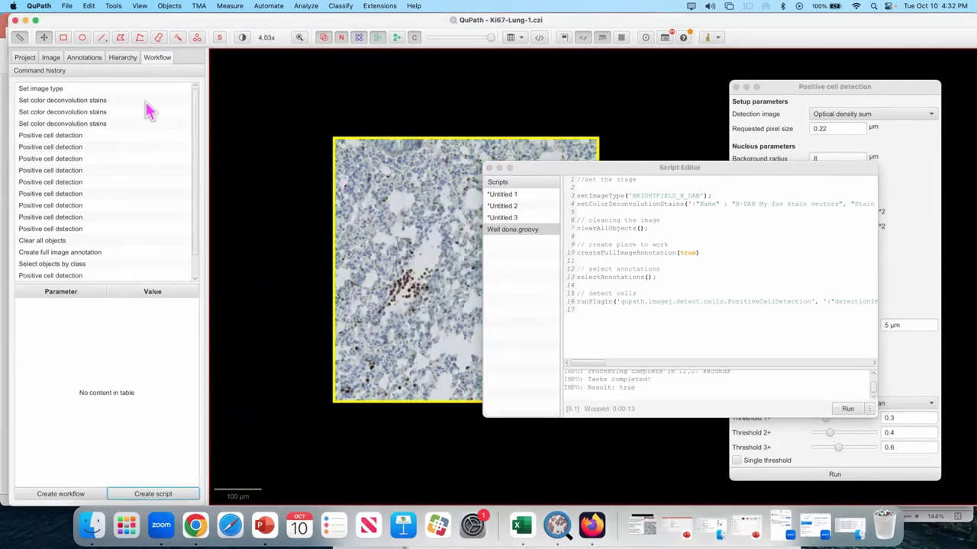
Check the annotation's measurements, then comment out clearAllObjects() on line 7 with // and rerun.
left_click(83, 61)
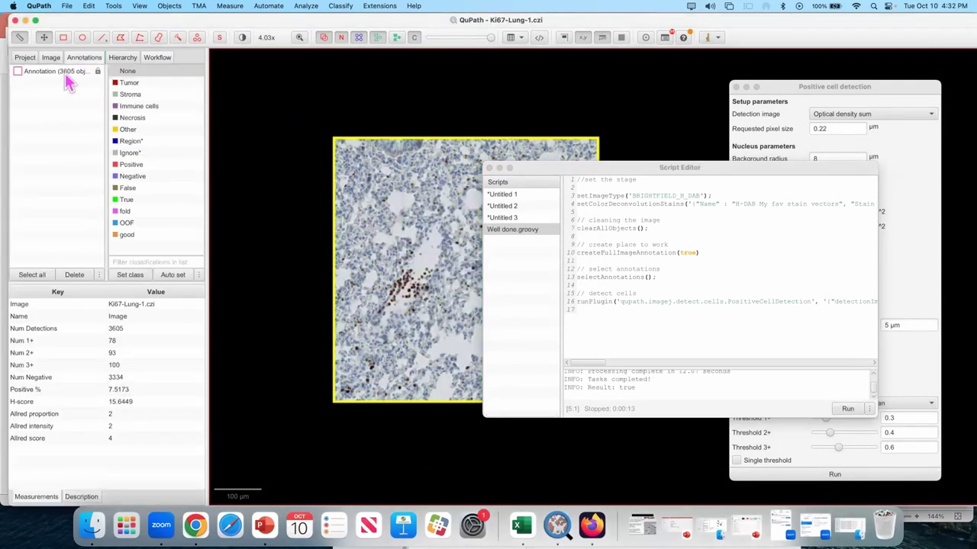
left_click(65, 72)
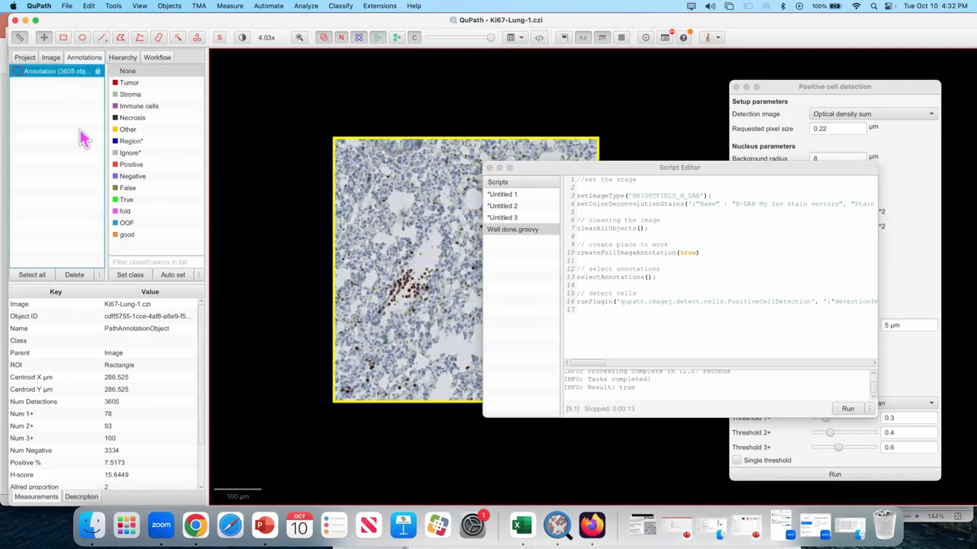
left_click(653, 246)
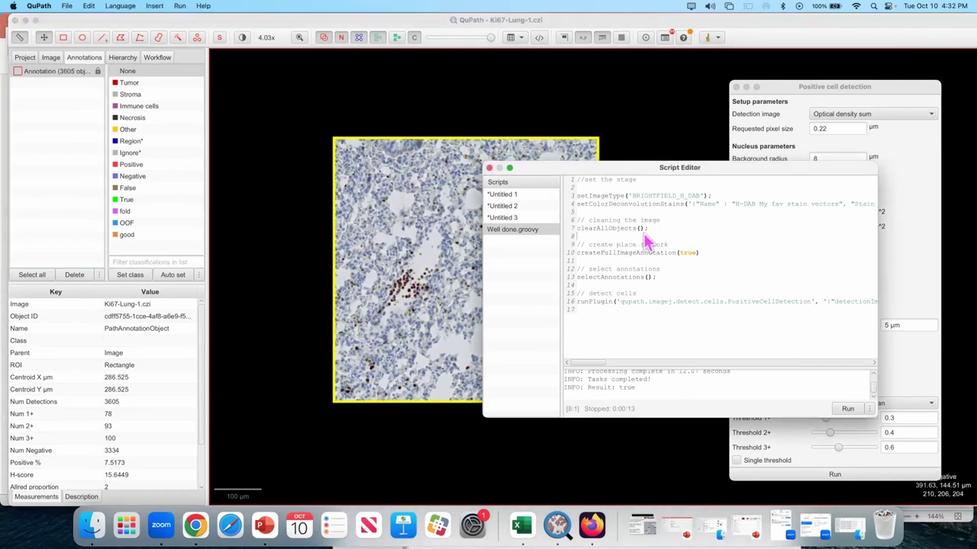
left_click(577, 229)
type("//")
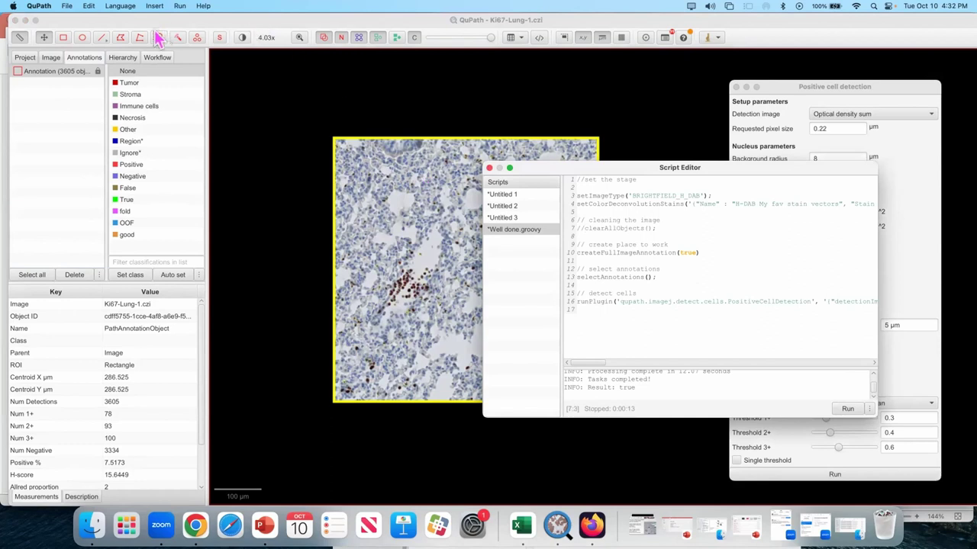
left_click(179, 5)
key("super+r")
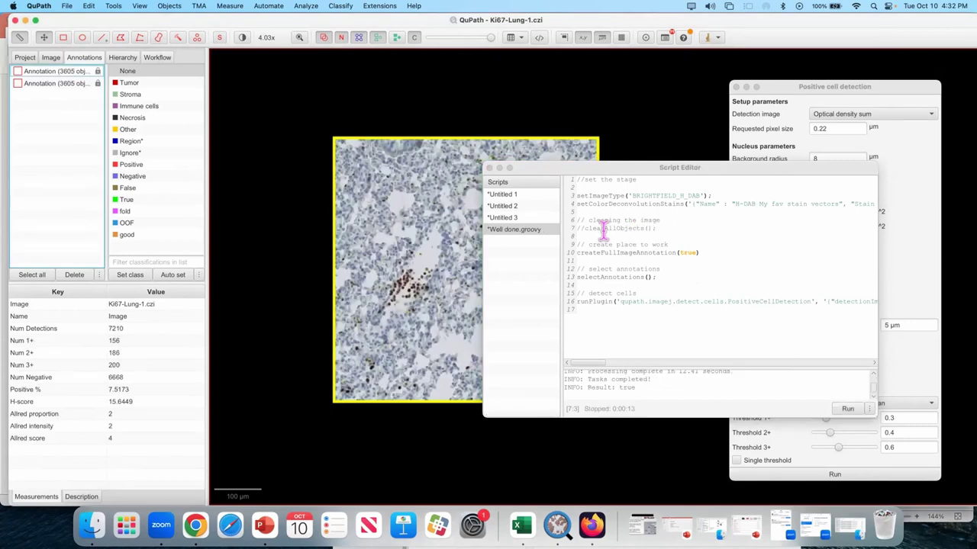
Remove the // before clearAllObjects() on line 7, save, and rerun the script.
left_click(585, 228)
key("BackSpace")
key("BackSpace")
key("super+s")
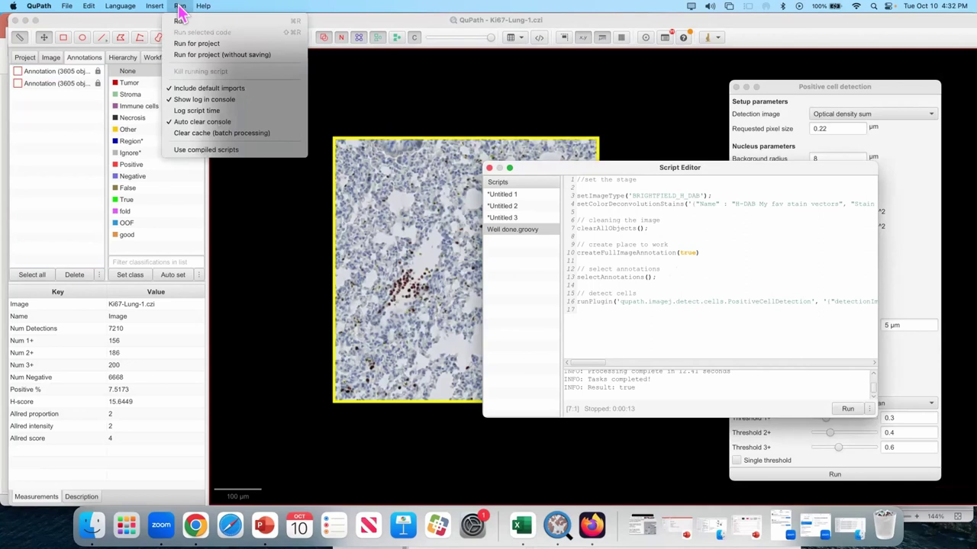
left_click(180, 7)
left_click(200, 21)
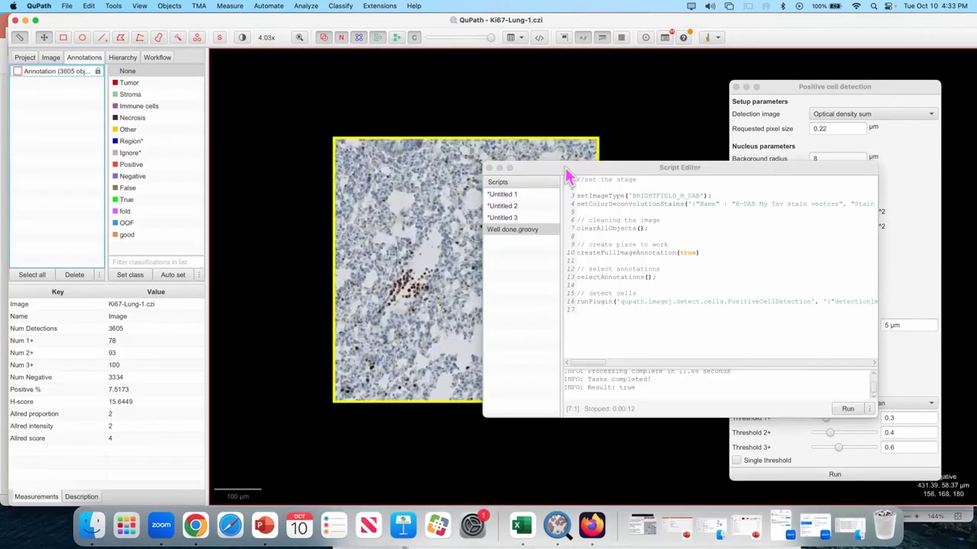
Display the positive and negative cell detections as coloured fills over the Ki67-Lung-1 tissue.
left_click_drag(565, 167, 622, 168)
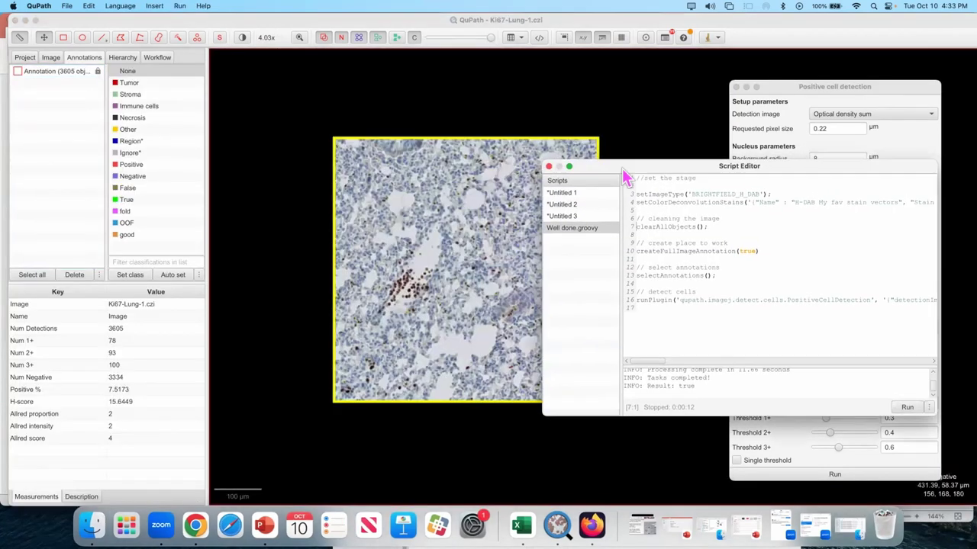
left_click(397, 38)
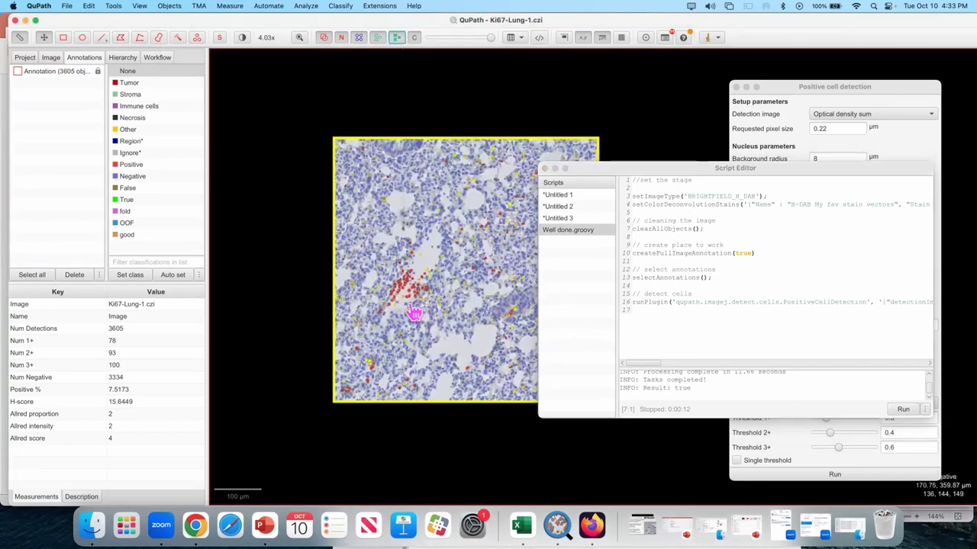
scroll(420, 302, "up", 6)
scroll(429, 297, "down", 6)
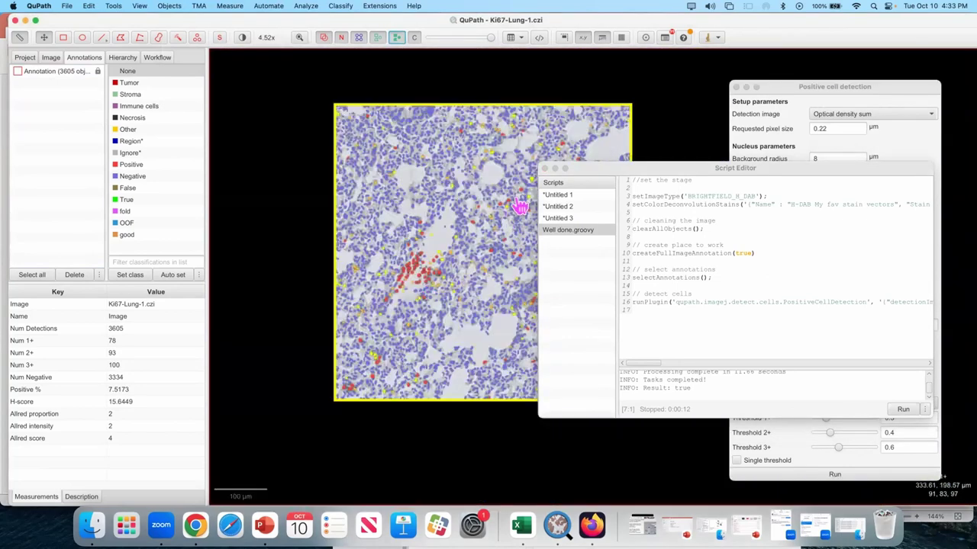
scroll(517, 202, "up", 6)
scroll(500, 206, "down", 2)
scroll(496, 206, "down", 4)
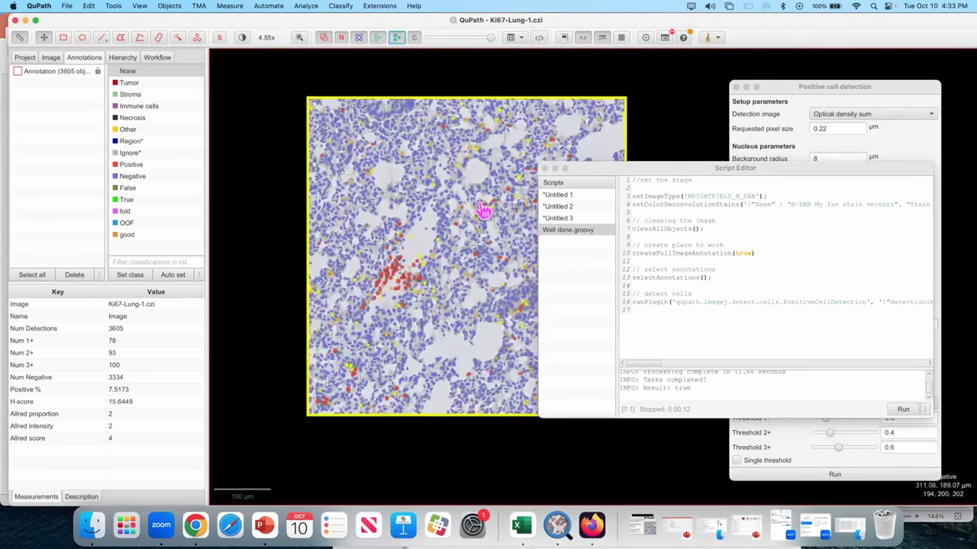
left_click_drag(614, 172, 594, 190)
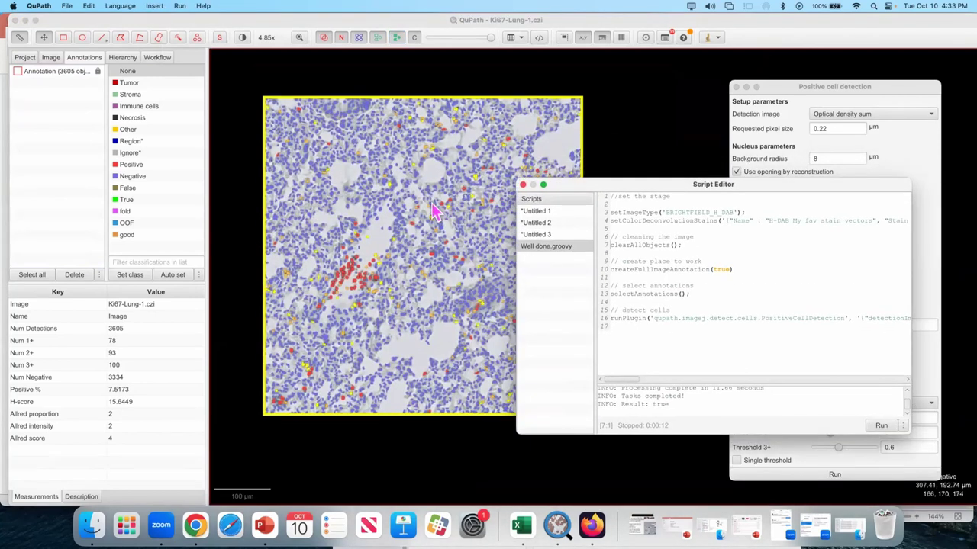
Run Well done.groovy for the project on all four Ki67-Lung images.
left_click(180, 8)
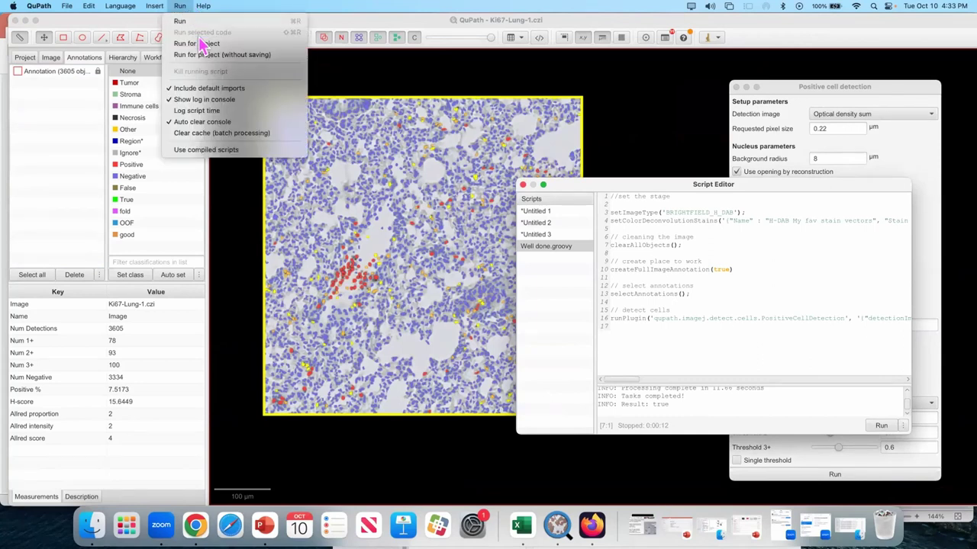
left_click(202, 47)
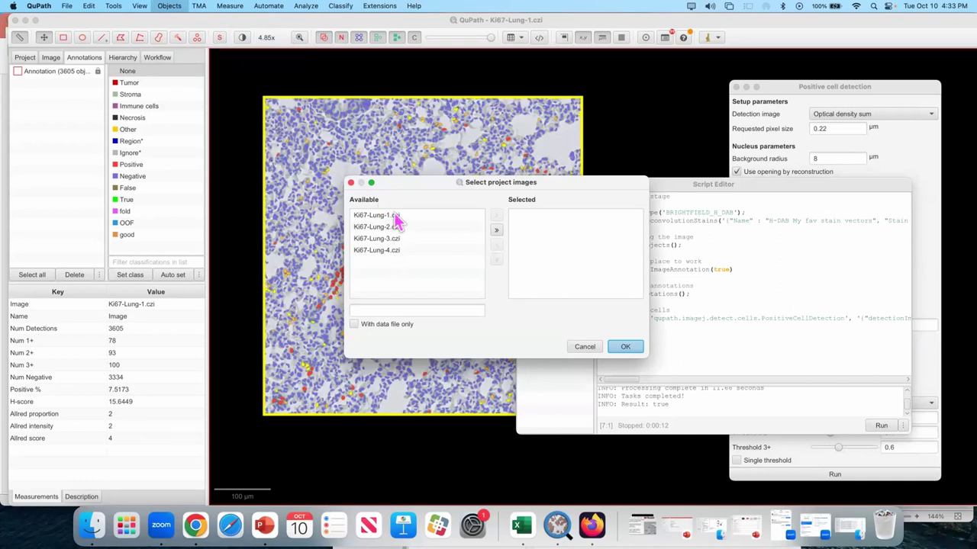
left_click(495, 230)
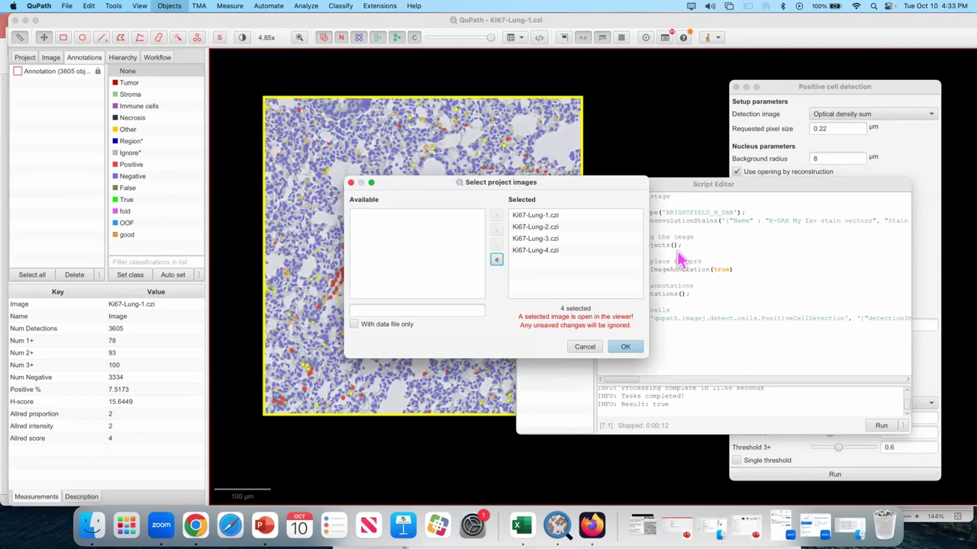
left_click(624, 347)
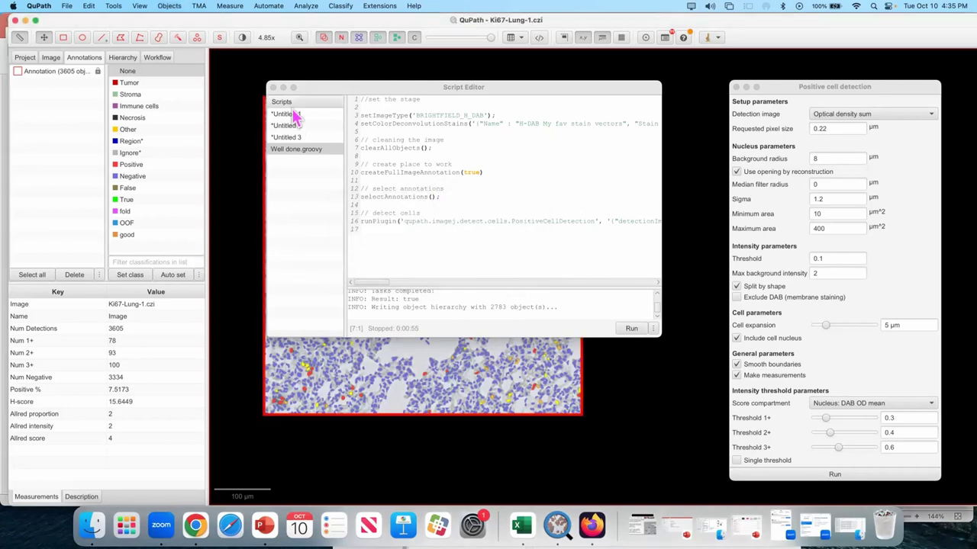
left_click(274, 87)
scroll(390, 196, "left", 2)
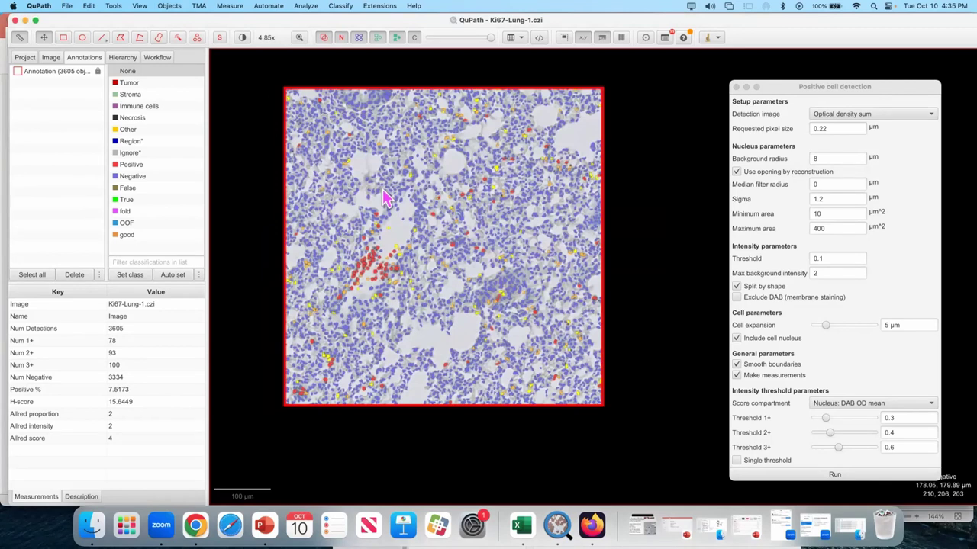
scroll(385, 195, "left", 1)
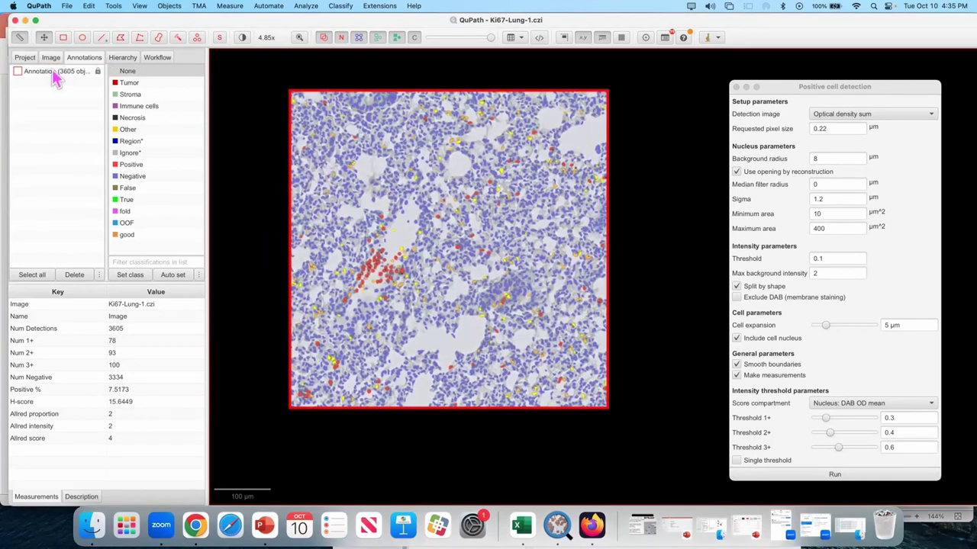
left_click(30, 59)
left_click(90, 149)
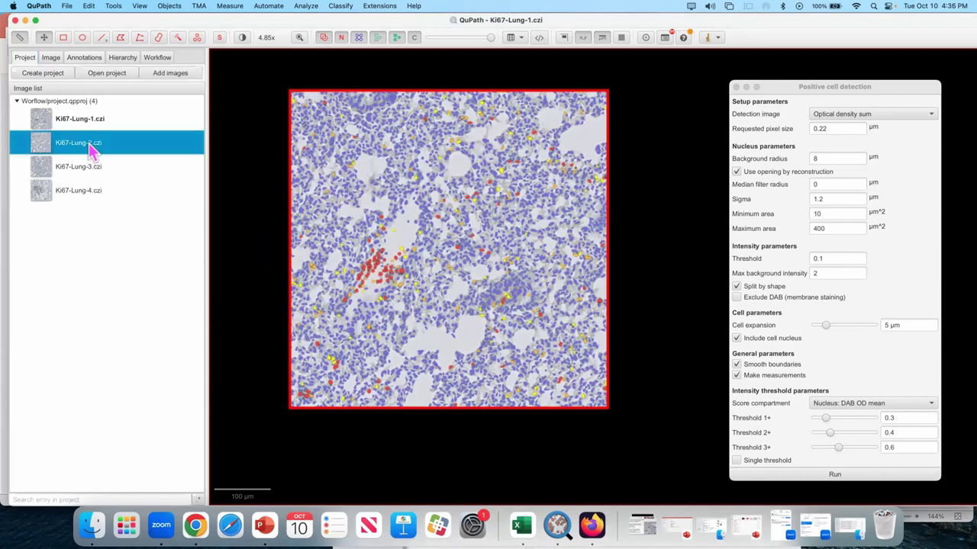
double_click(90, 149)
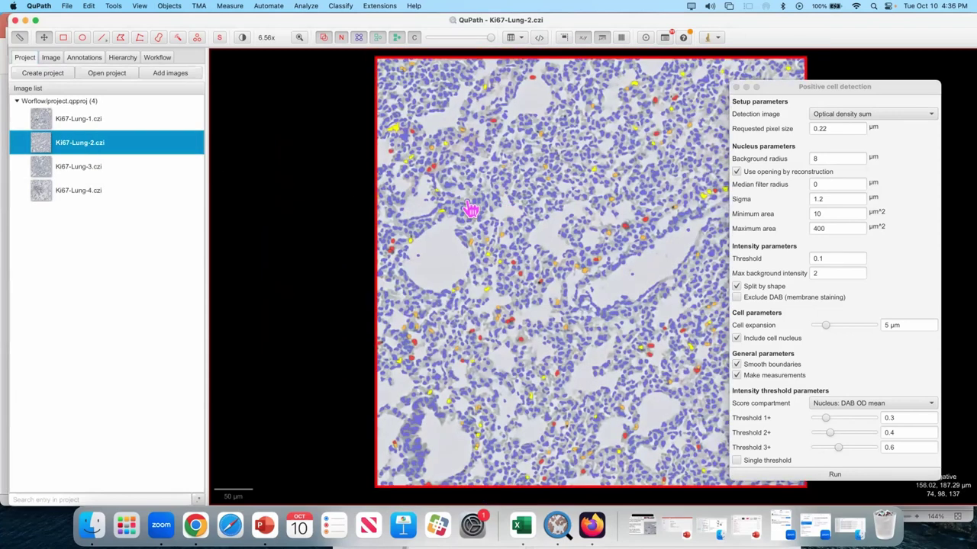
scroll(435, 211, "right", 3)
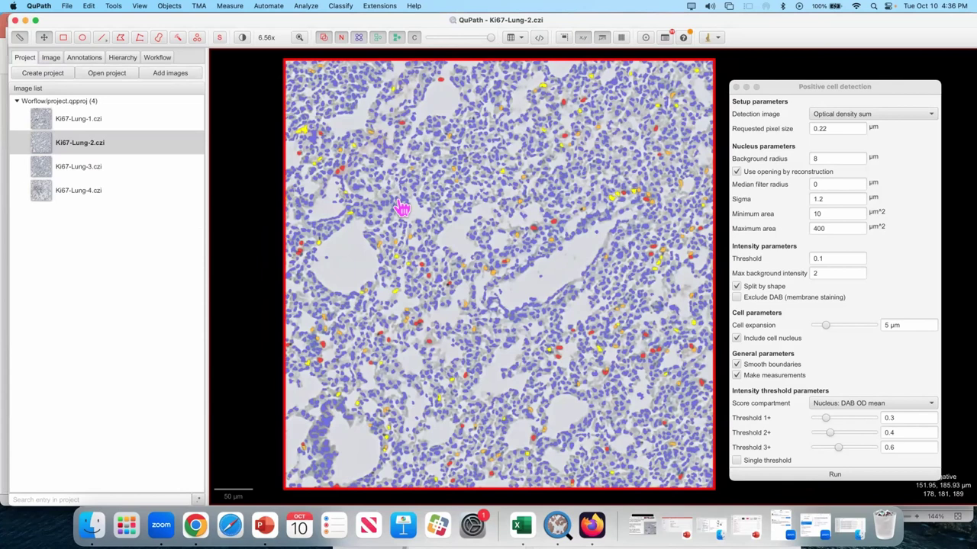
left_click(118, 169)
double_click(118, 169)
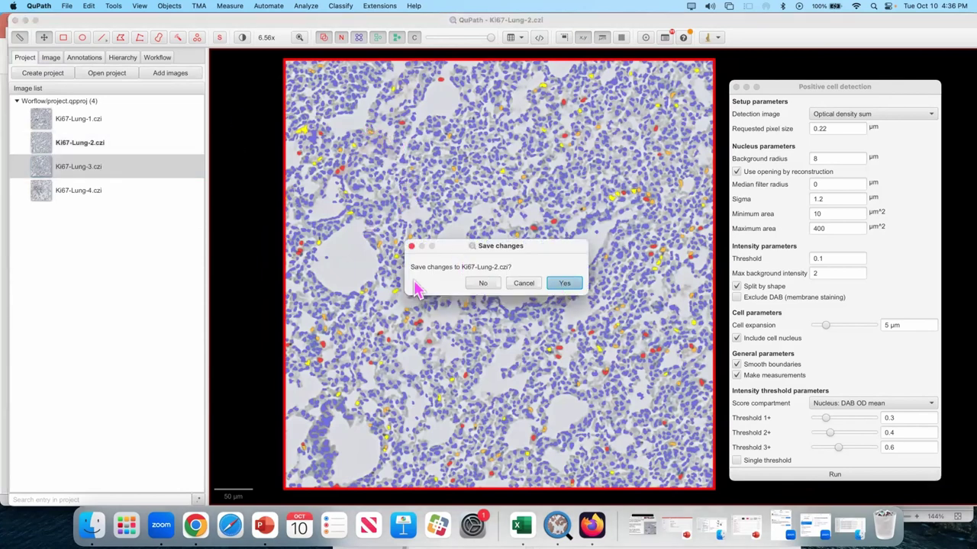
key("Return")
left_click_drag(572, 286, 467, 269)
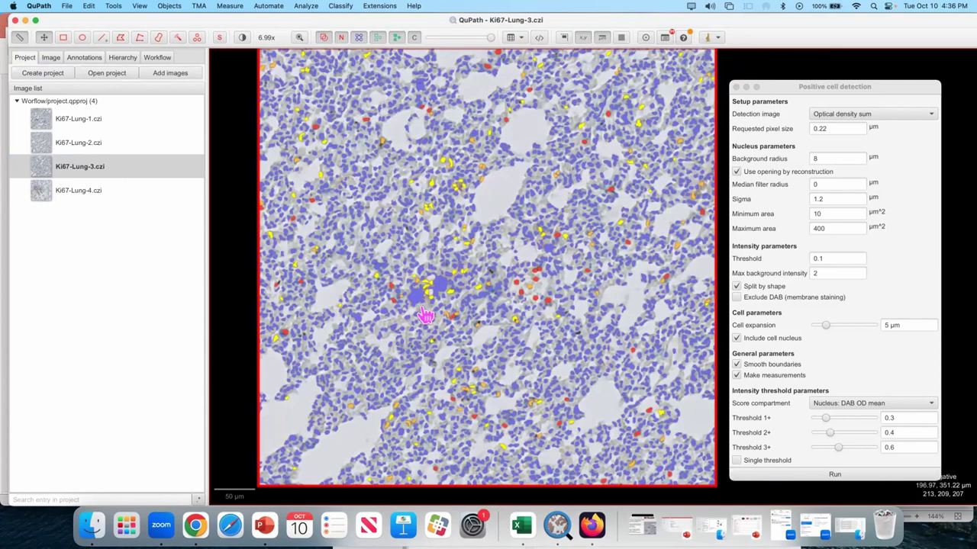
scroll(431, 309, "up", 5)
scroll(443, 303, "up", 1)
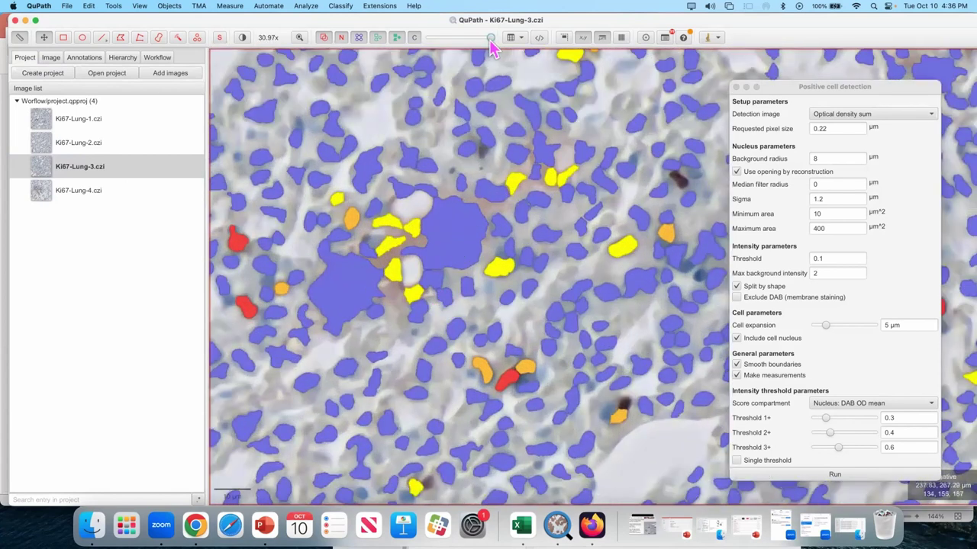
left_click_drag(490, 37, 500, 76)
scroll(490, 199, "down", 2)
scroll(490, 199, "down", 10)
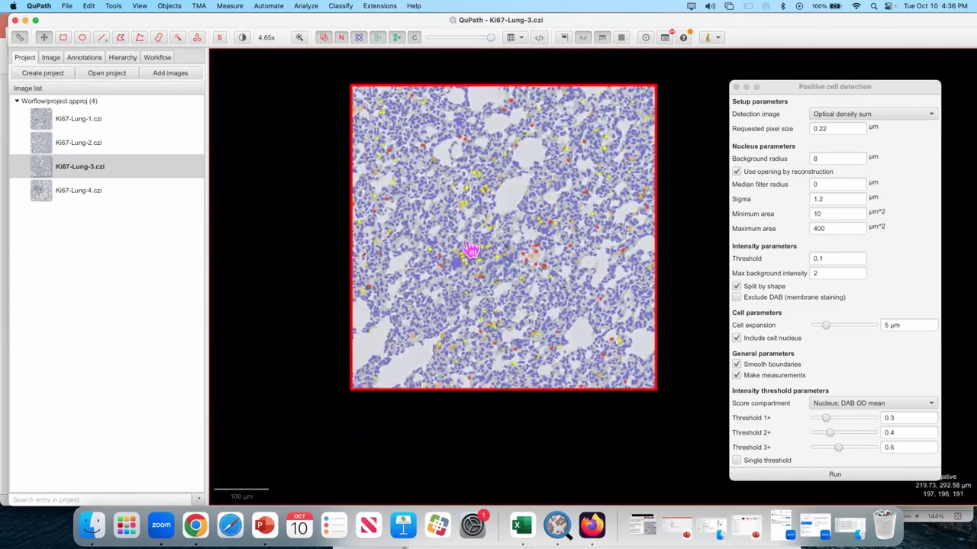
left_click(113, 192)
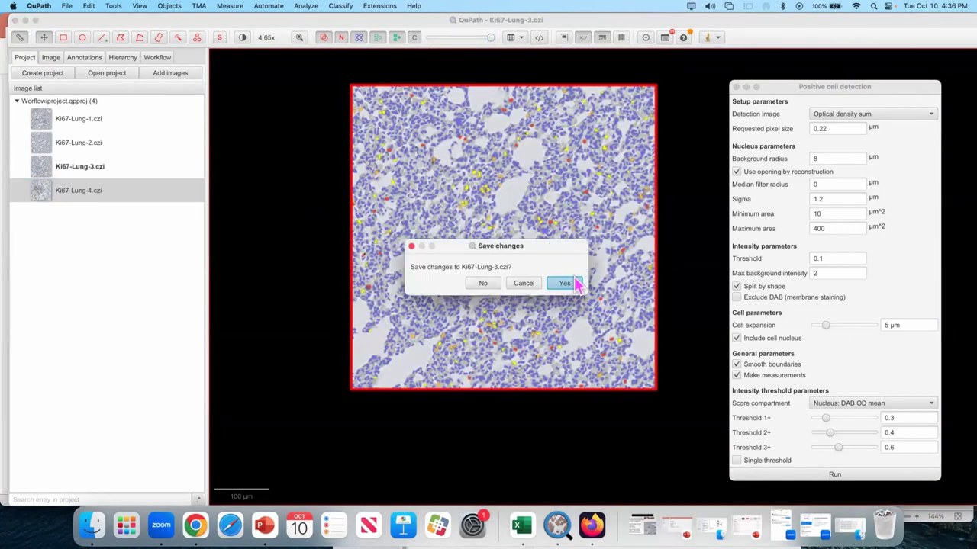
left_click(568, 284)
scroll(545, 175, "up", 5)
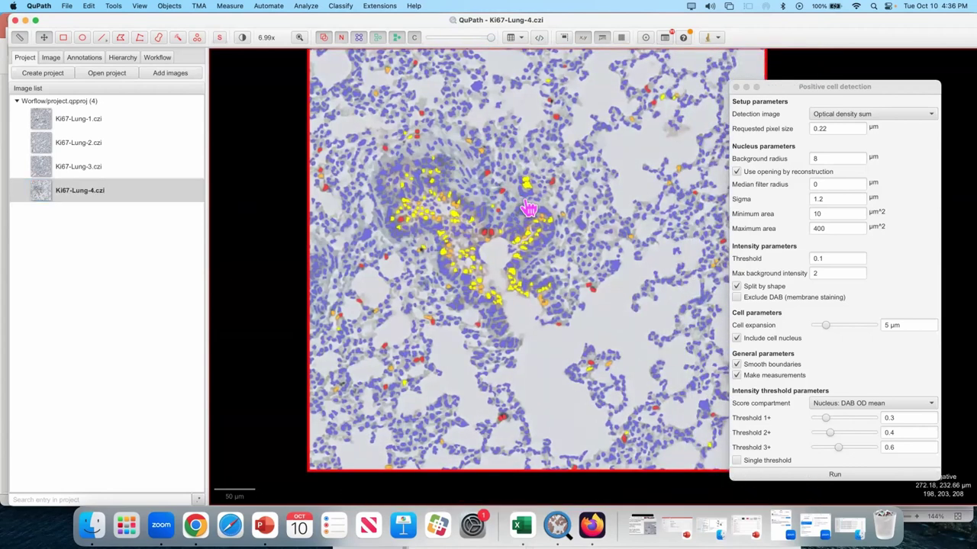
scroll(484, 235, "up", 5)
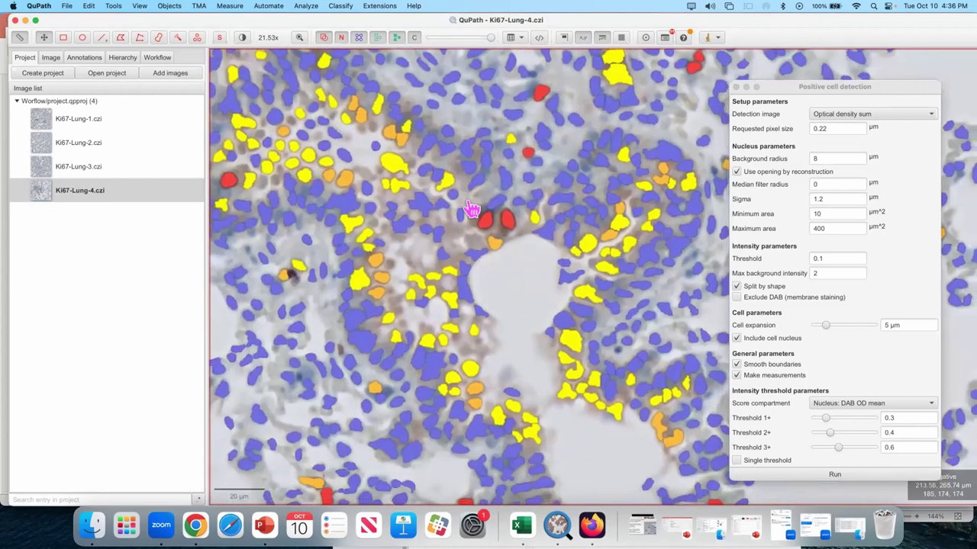
scroll(480, 217, "down", 1)
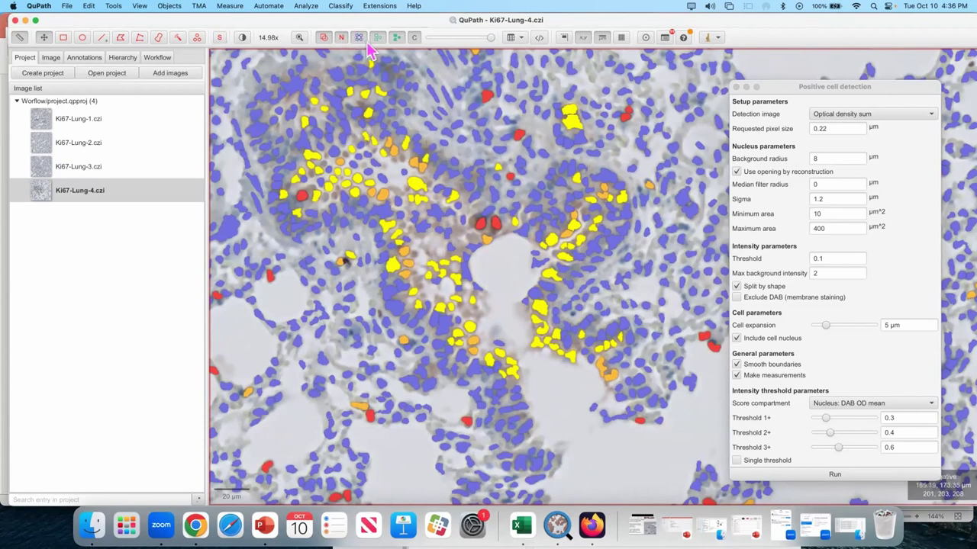
Slide the overlay opacity left until the detections vanish from Ki67-Lung-4.
left_click_drag(491, 37, 421, 42)
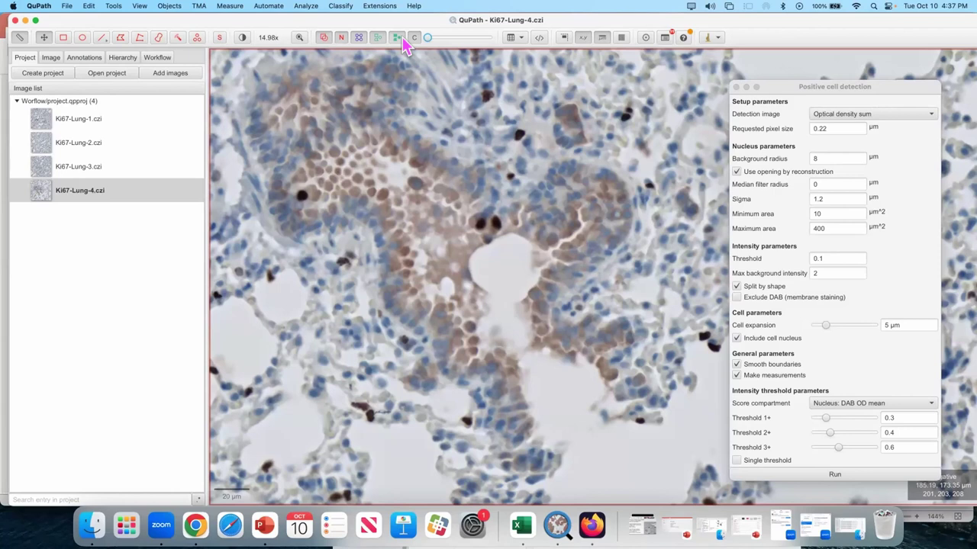
Open Export measurements and add all four Ki67-Lung images to the selection.
left_click(230, 7)
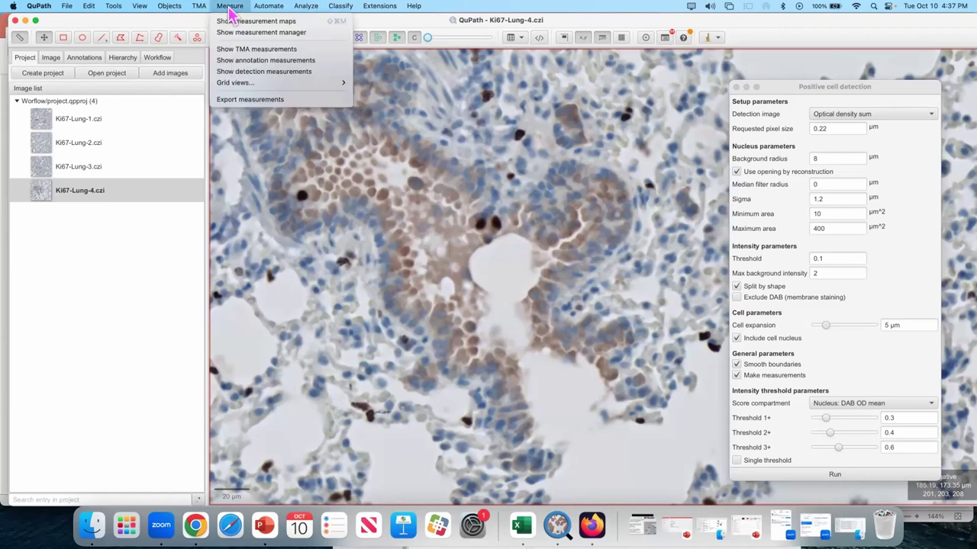
left_click(275, 107)
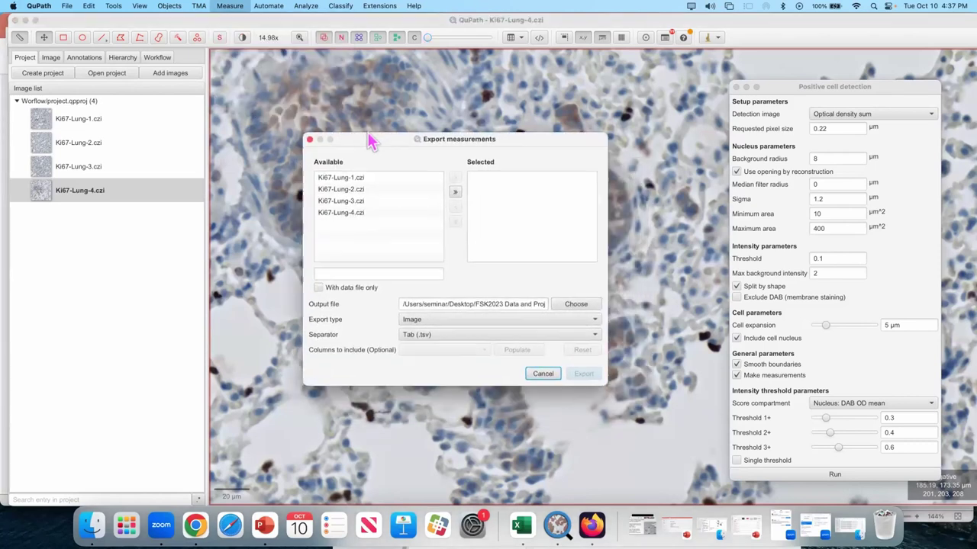
left_click_drag(367, 135, 311, 95)
left_click(389, 148)
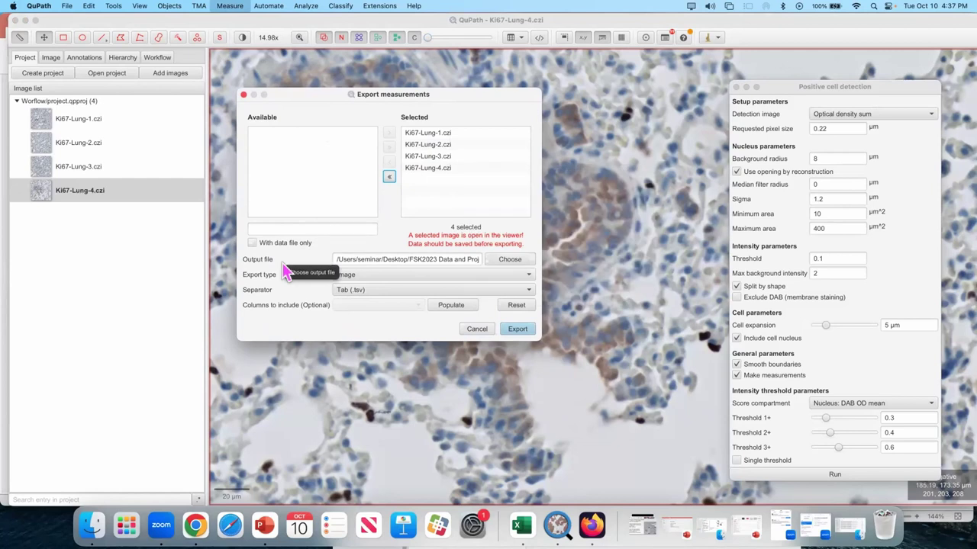
Set the output file to H-score_in_Ki67Lung in the Worflow folder, tab-delimited.
left_click(510, 260)
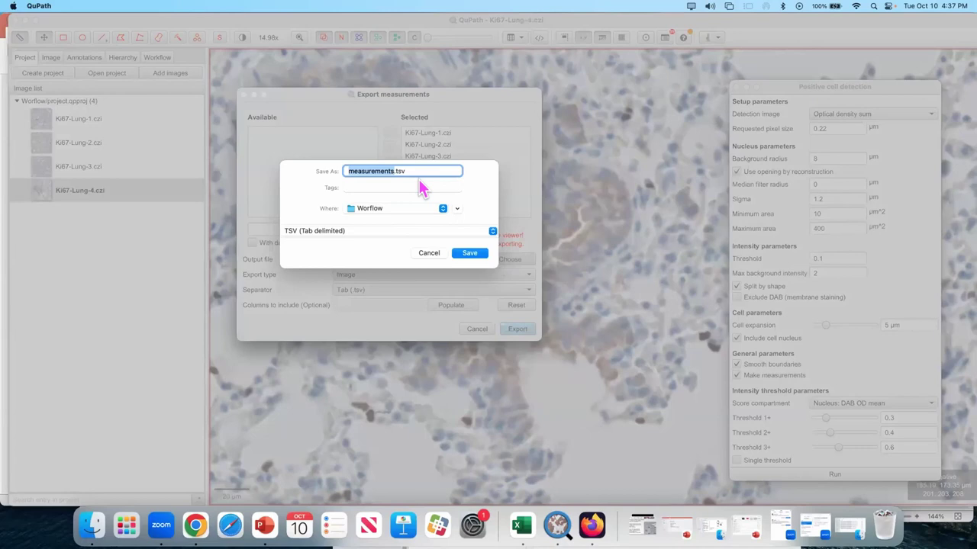
type("H-score_in_k")
key("XF86AudioRaiseVolume")
type("i67Lung")
left_click(462, 230)
left_click(473, 235)
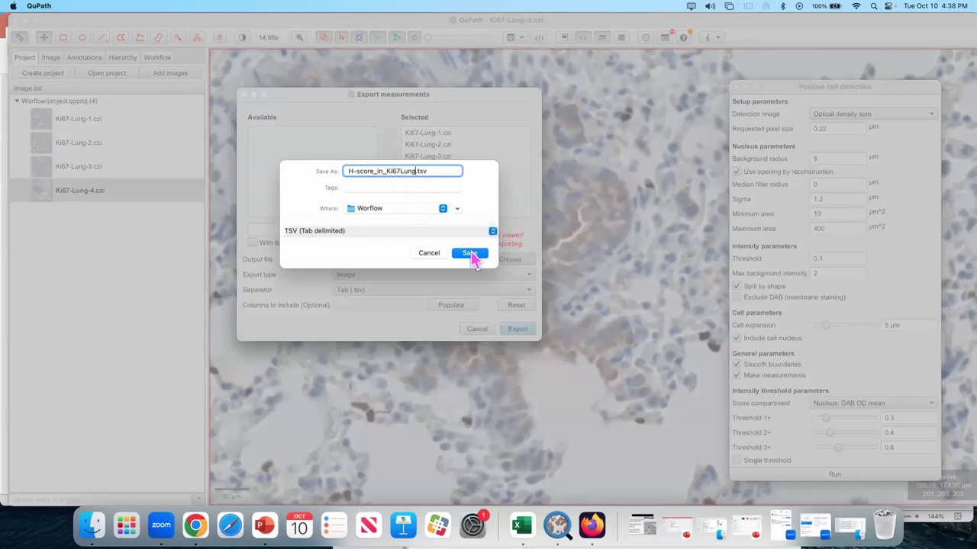
left_click(470, 253)
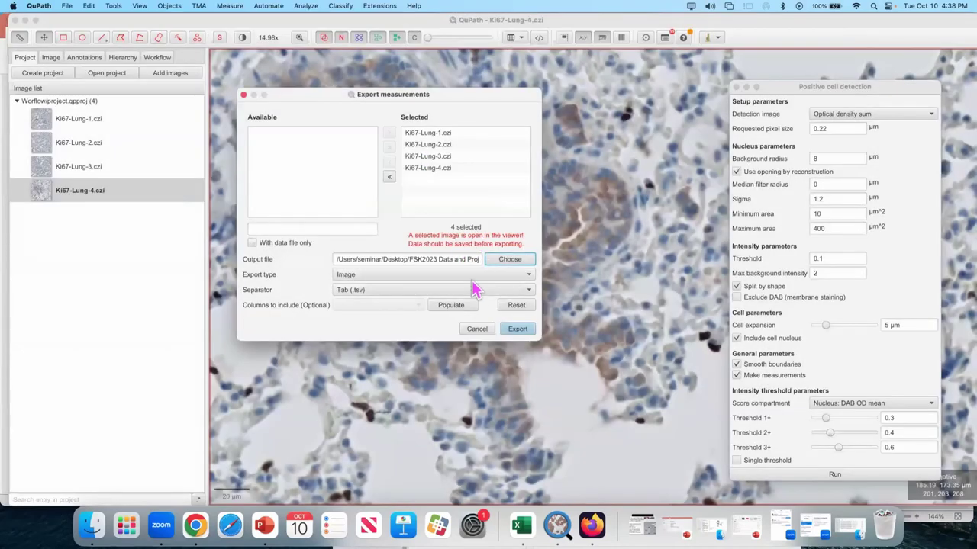
Set the export type to Annotations and the separator to Comma (.csv).
left_click(496, 276)
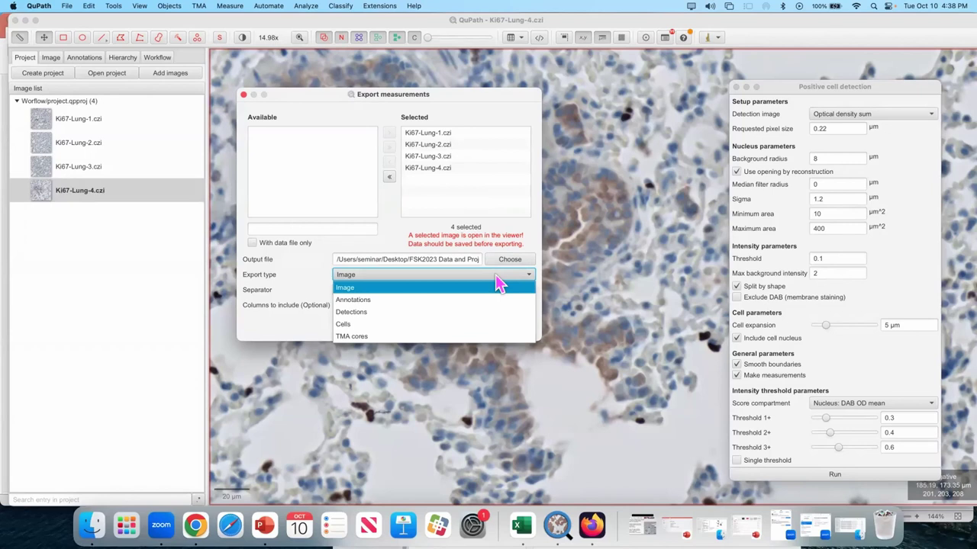
left_click(498, 287)
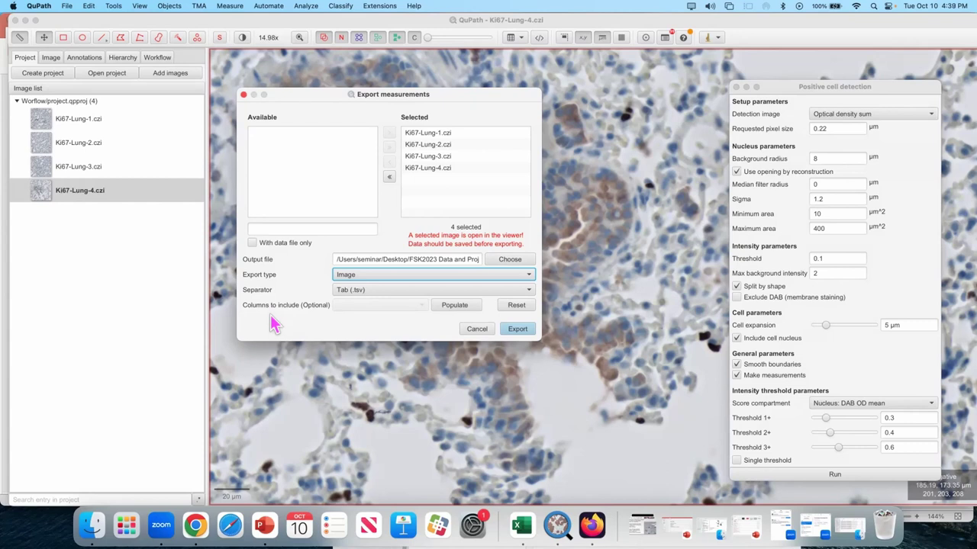
left_click(387, 277)
left_click(385, 300)
left_click(448, 292)
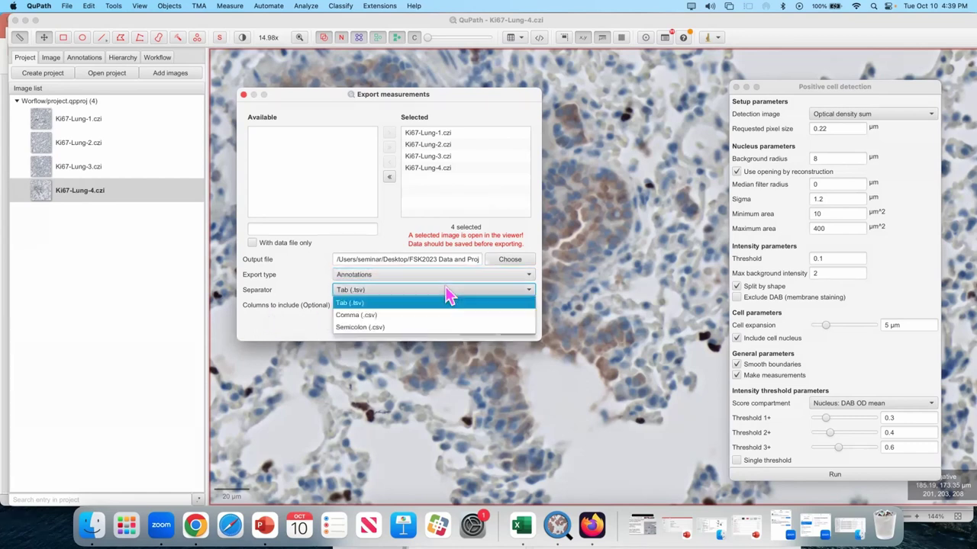
left_click(385, 315)
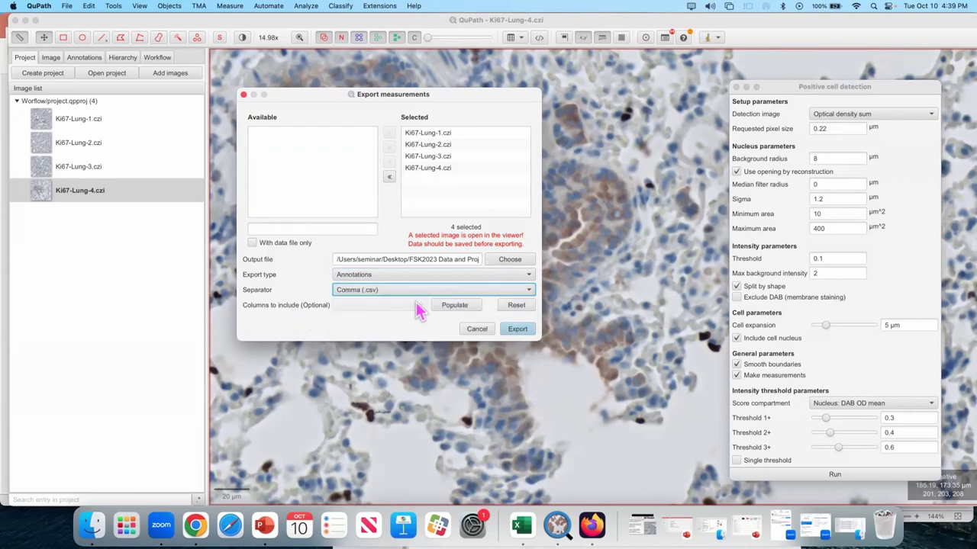
Populate the columns, include only Image and H-score, and export.
left_click(450, 305)
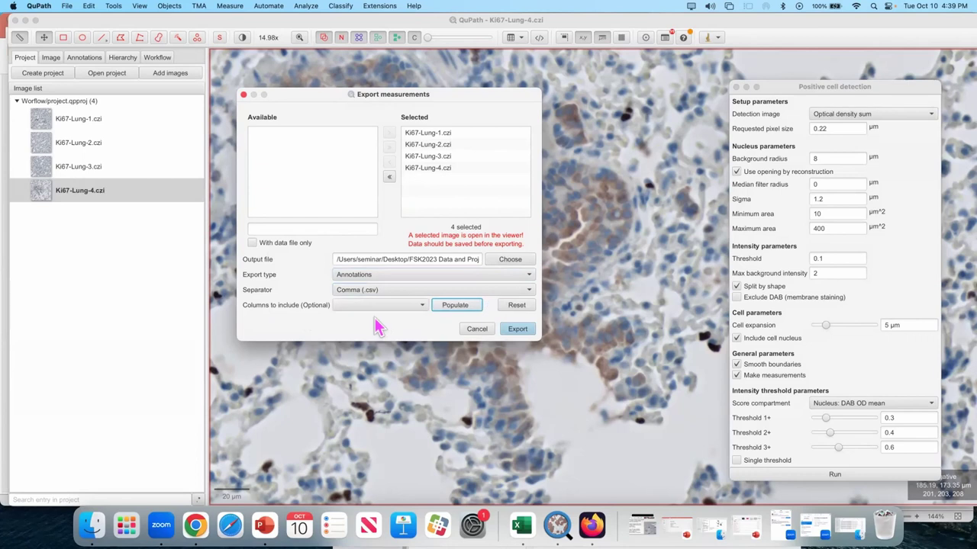
left_click(421, 307)
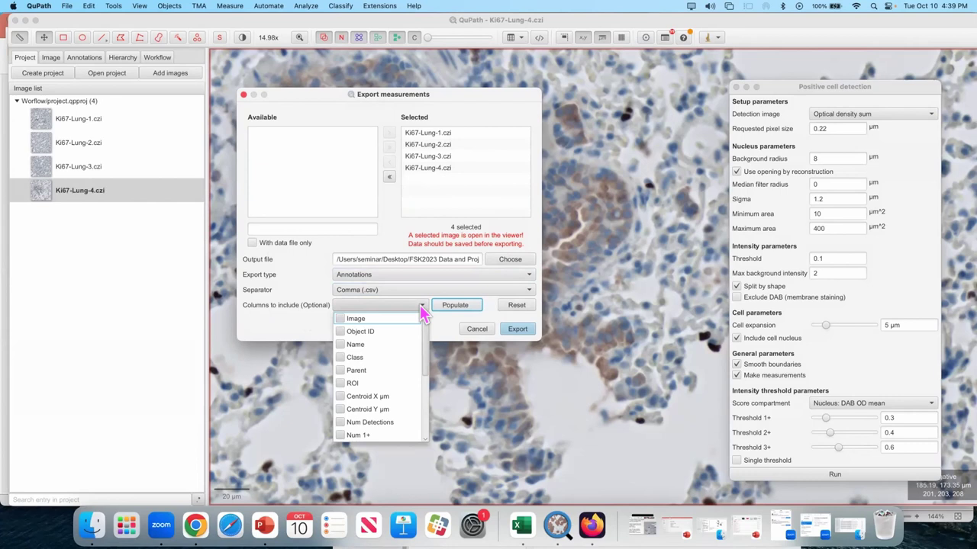
left_click(340, 319)
left_click_drag(425, 343, 425, 402)
left_click(341, 382)
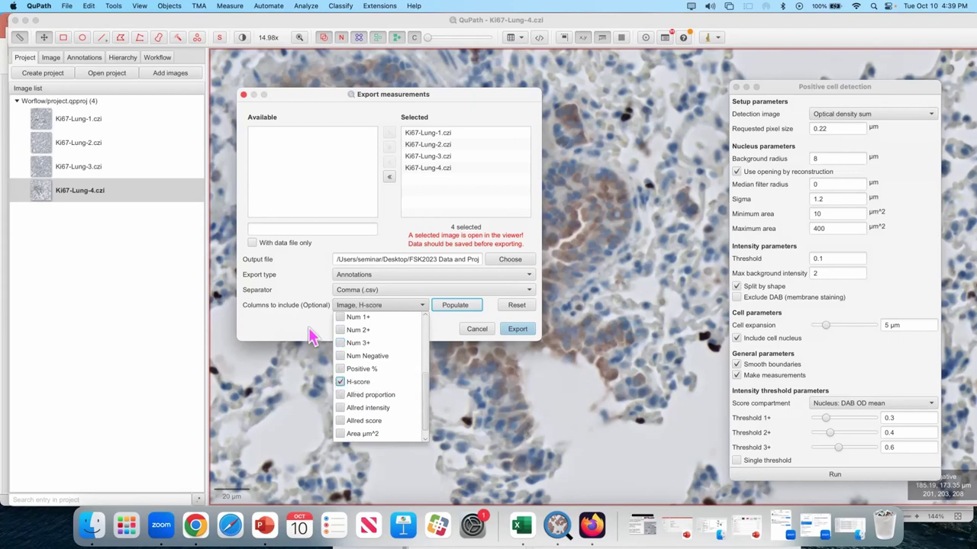
left_click(296, 326)
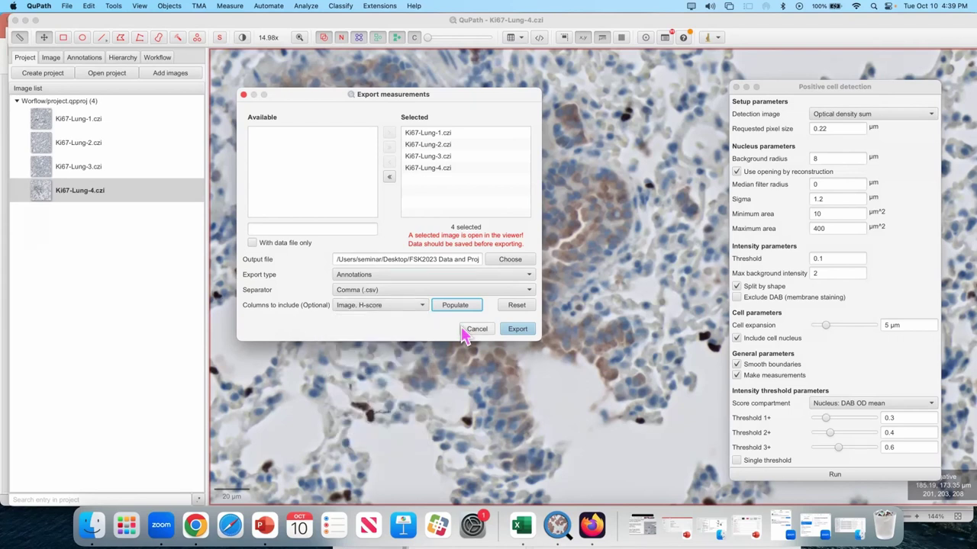
left_click(517, 330)
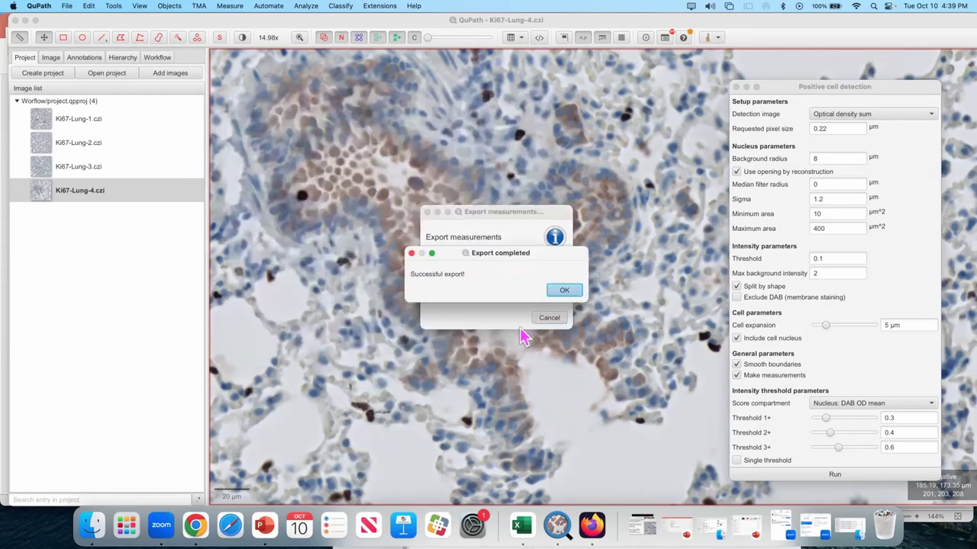
Dismiss the export message, open the project folder in Finder, and open H-score_in_Ki67Lung.csv.
left_click(564, 289)
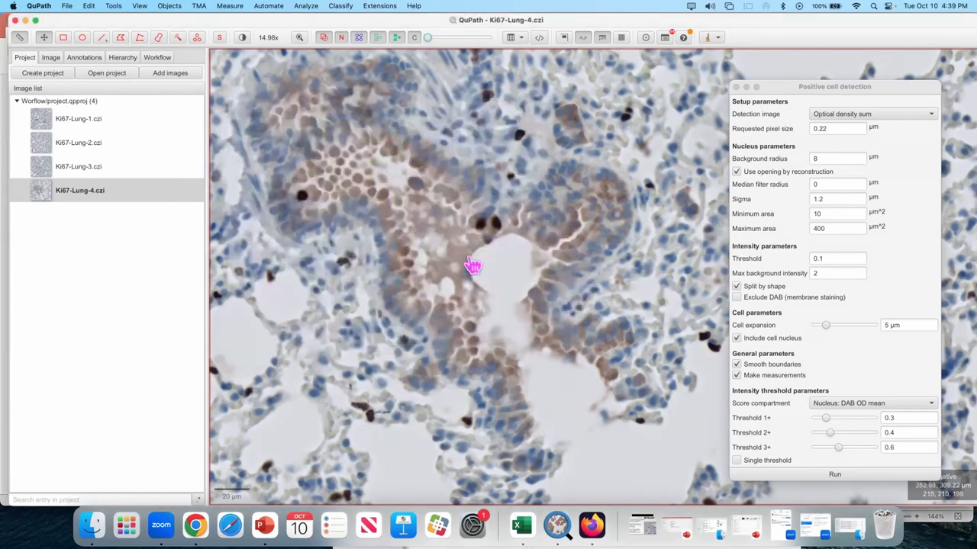
mouse_move(91, 195)
right_click(86, 190)
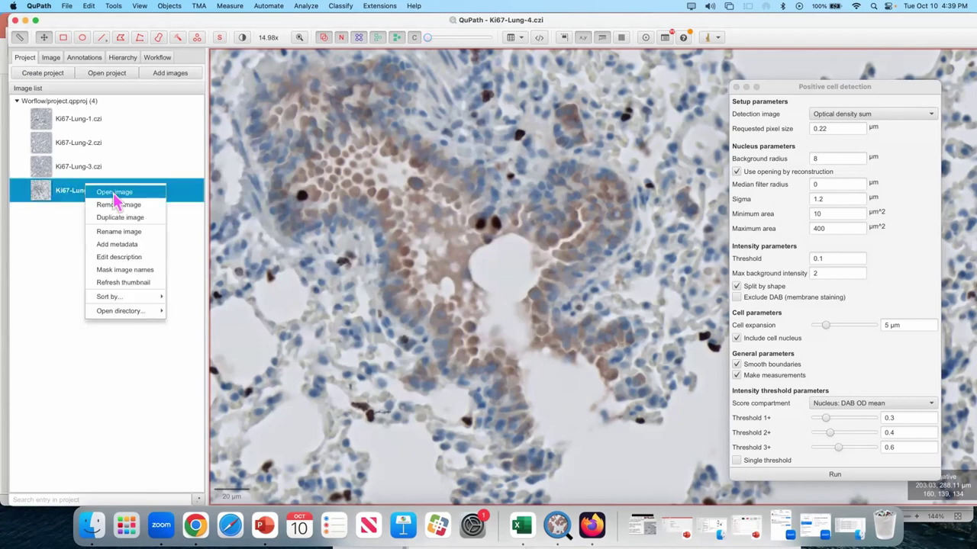
mouse_move(129, 312)
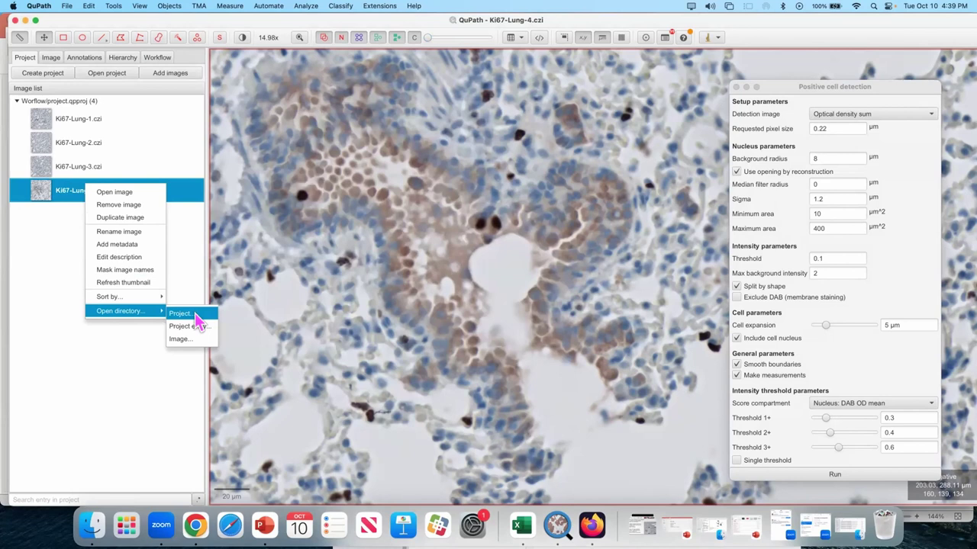
left_click(197, 320)
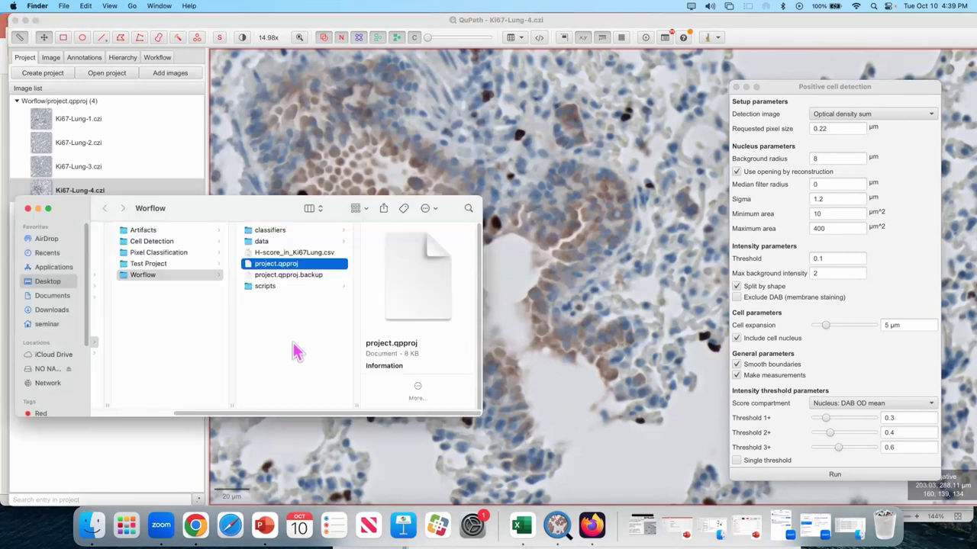
left_click_drag(254, 209, 356, 171)
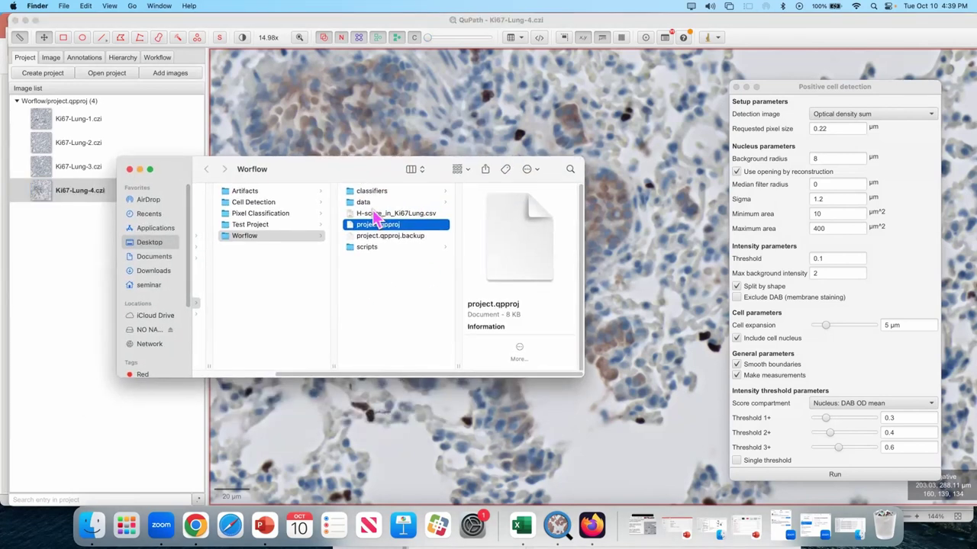
double_click(374, 215)
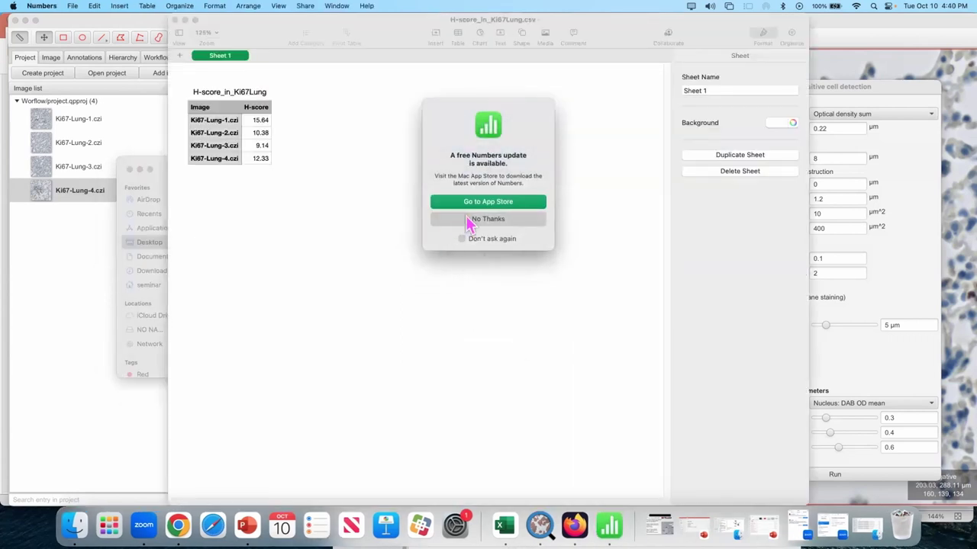
Decline the Numbers update offer so the H-score table finishes loading.
left_click(481, 219)
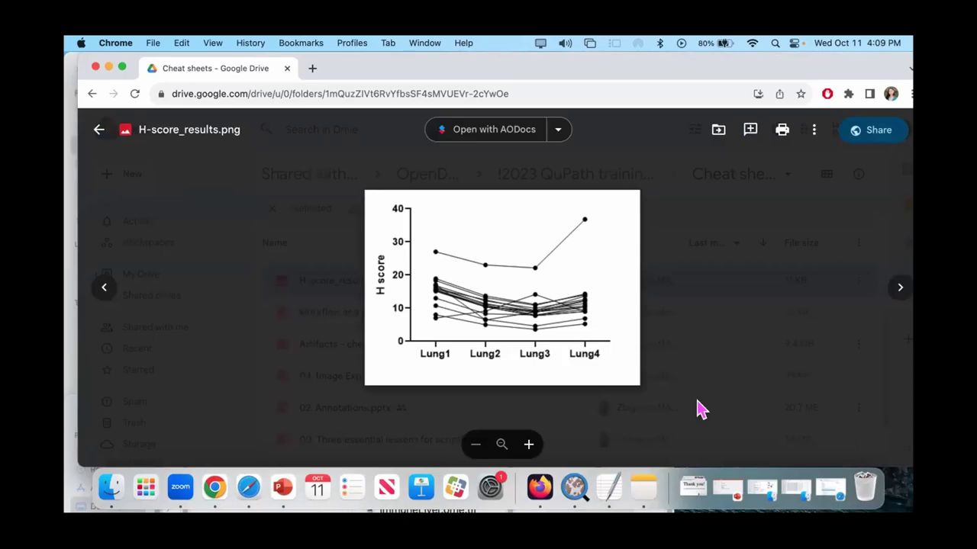
Zoom in on the H-score_results.png chart comparing H scores for Lung1 to Lung4.
left_click(527, 445)
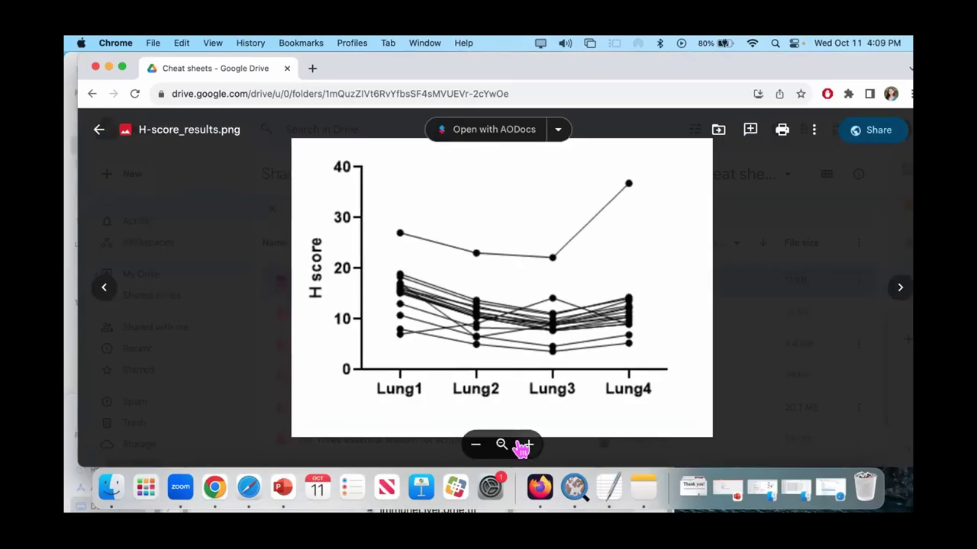